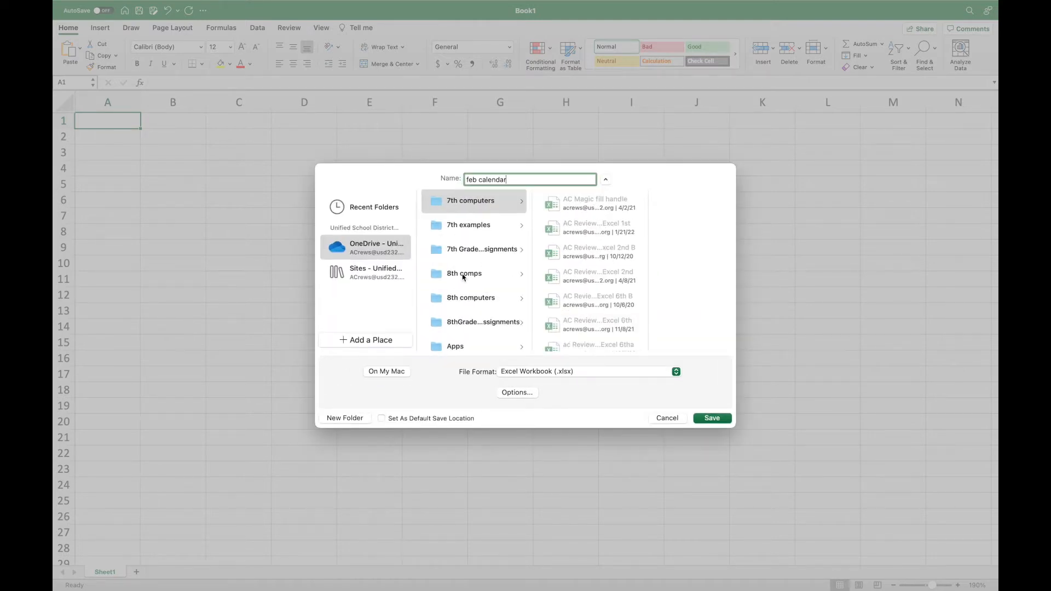
Save the new workbook as "feb calendar" in Excel Workbook (.xlsx) format and dismiss the version history tip
left_click(707, 419)
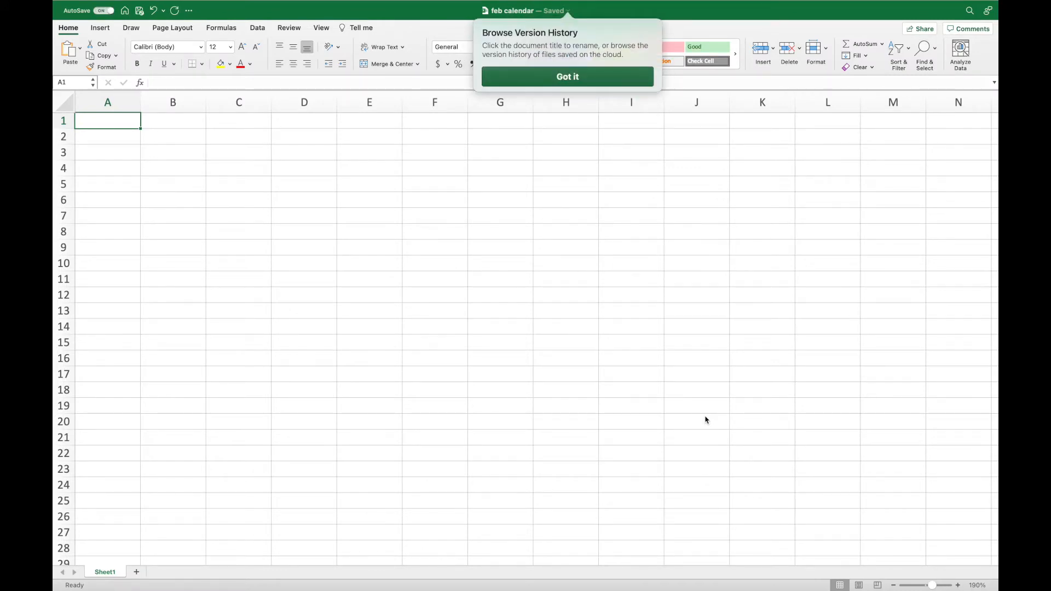
left_click(546, 81)
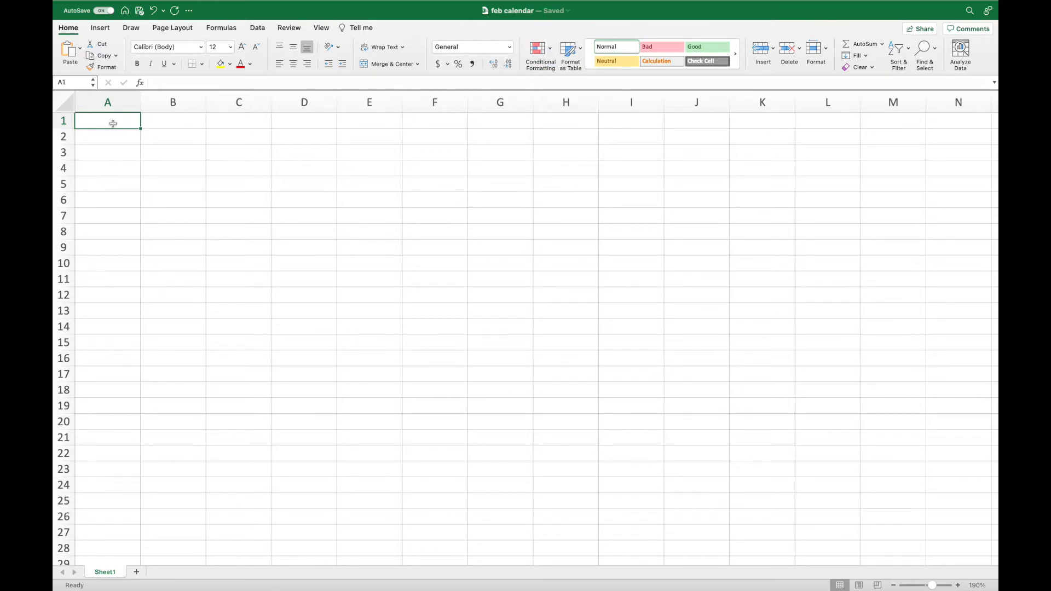
Apply All Borders to the range A1:G7 to form the calendar grid
left_click_drag(113, 124, 474, 208)
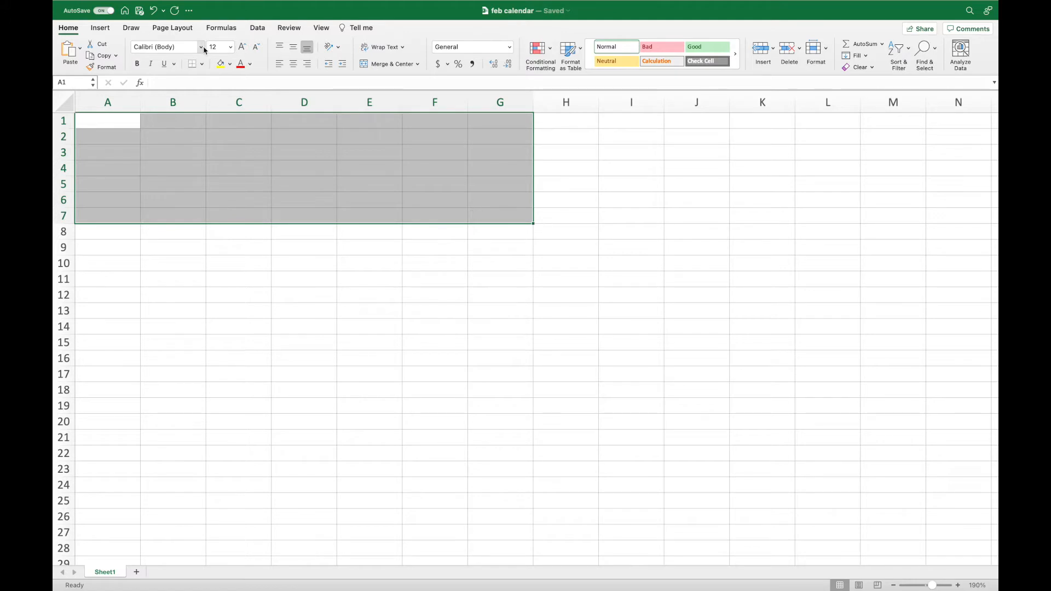
left_click(203, 65)
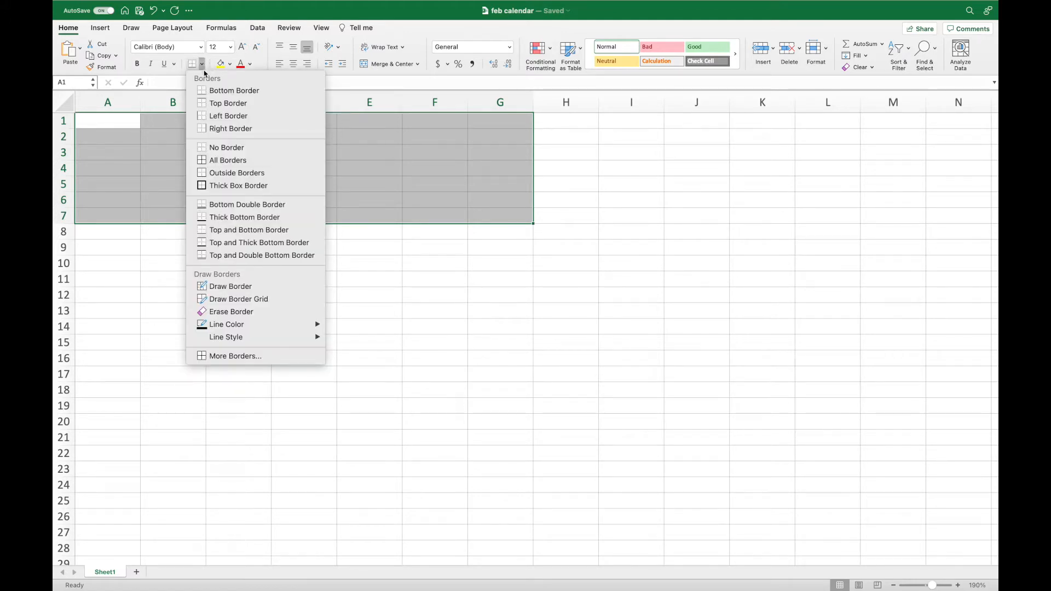
left_click(207, 160)
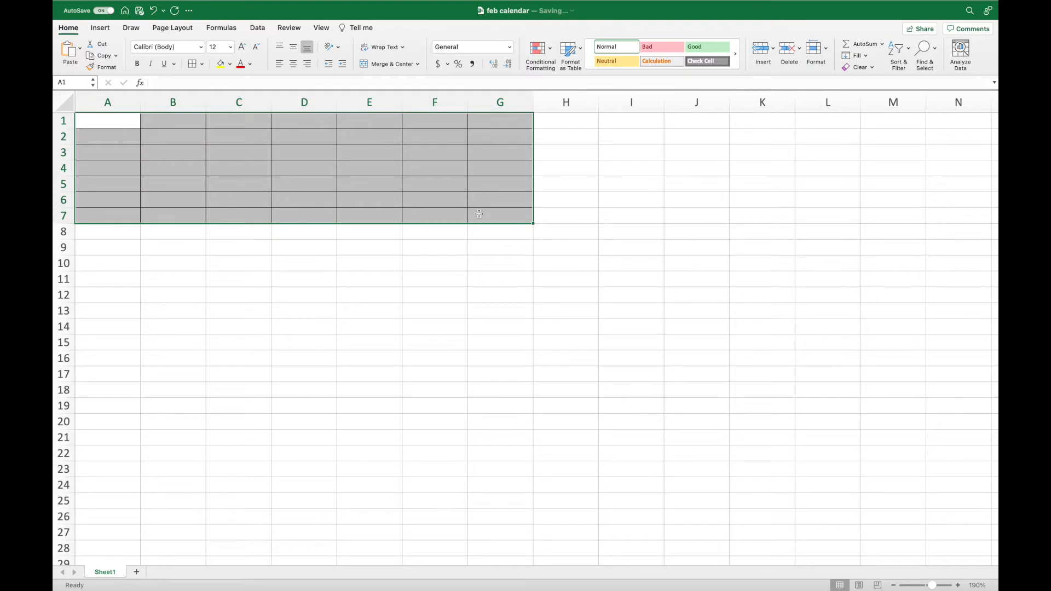
Set the row height to 57 and the column width to 16 for the bordered range A1:G7
left_click(827, 53)
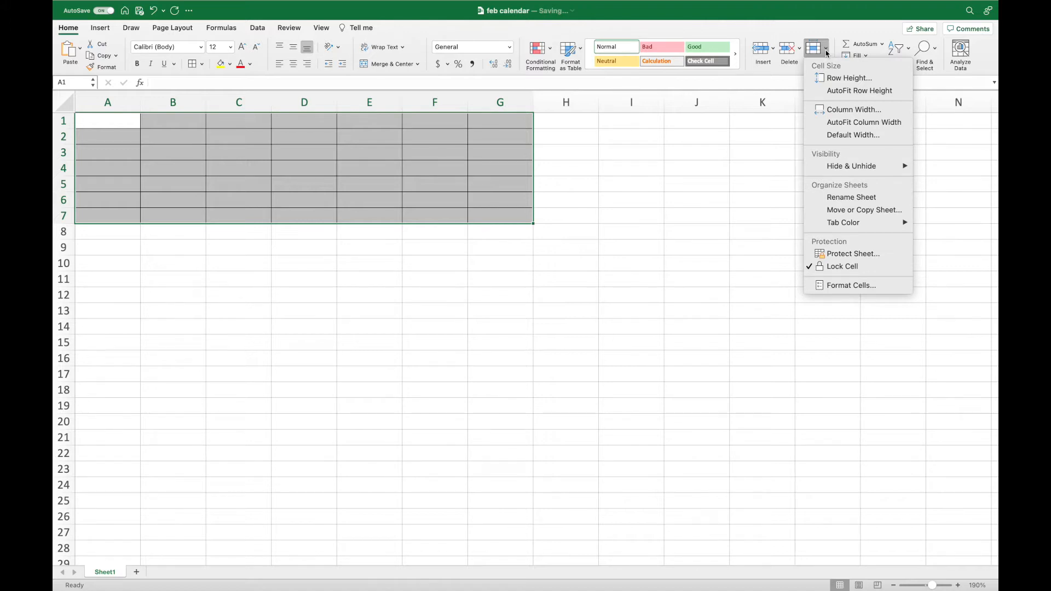
left_click(832, 78)
type("55")
left_click(566, 184)
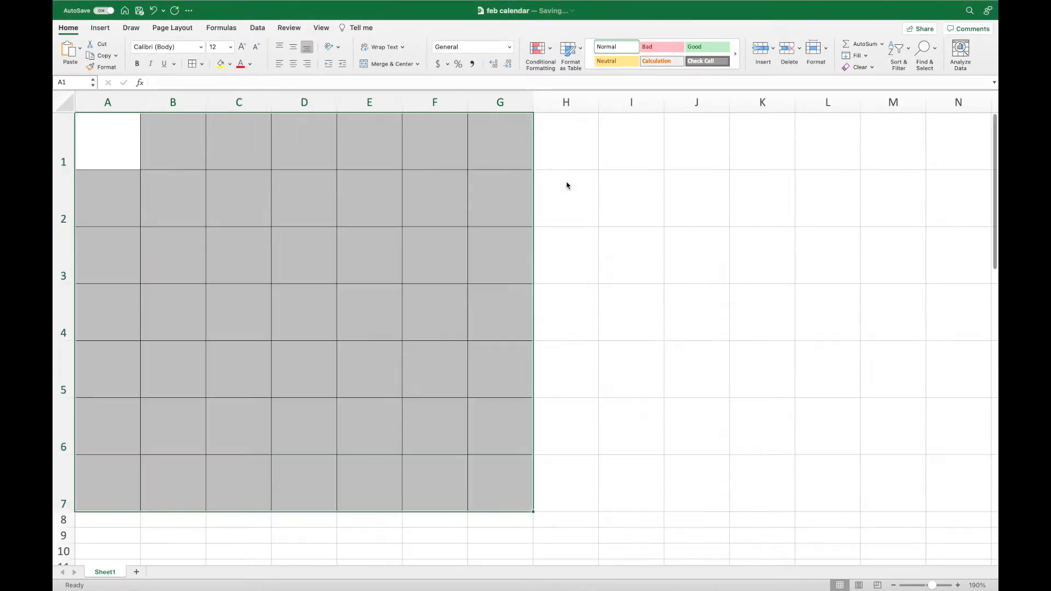
left_click(826, 49)
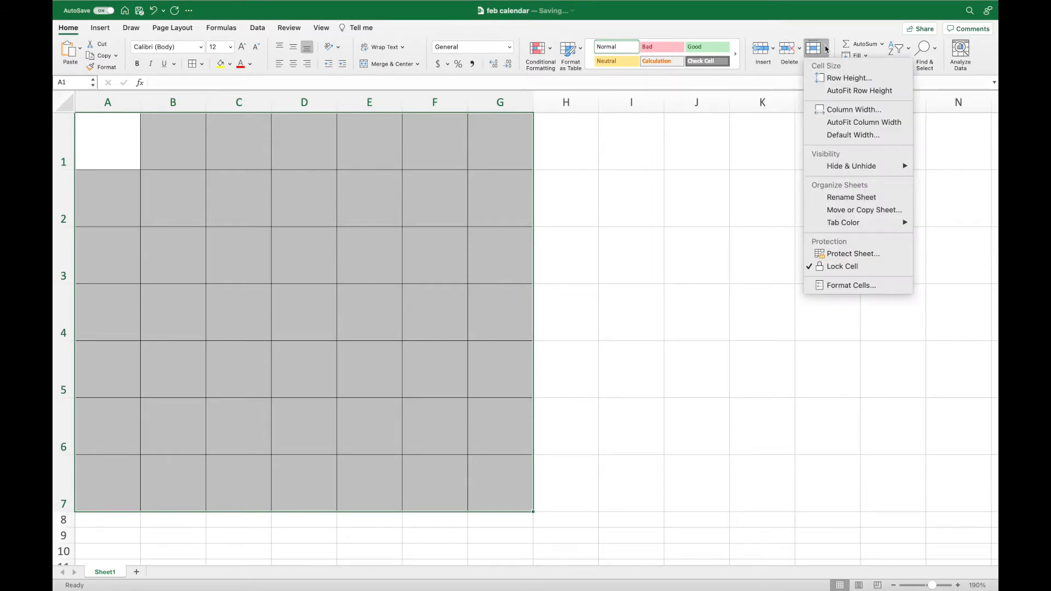
left_click(829, 112)
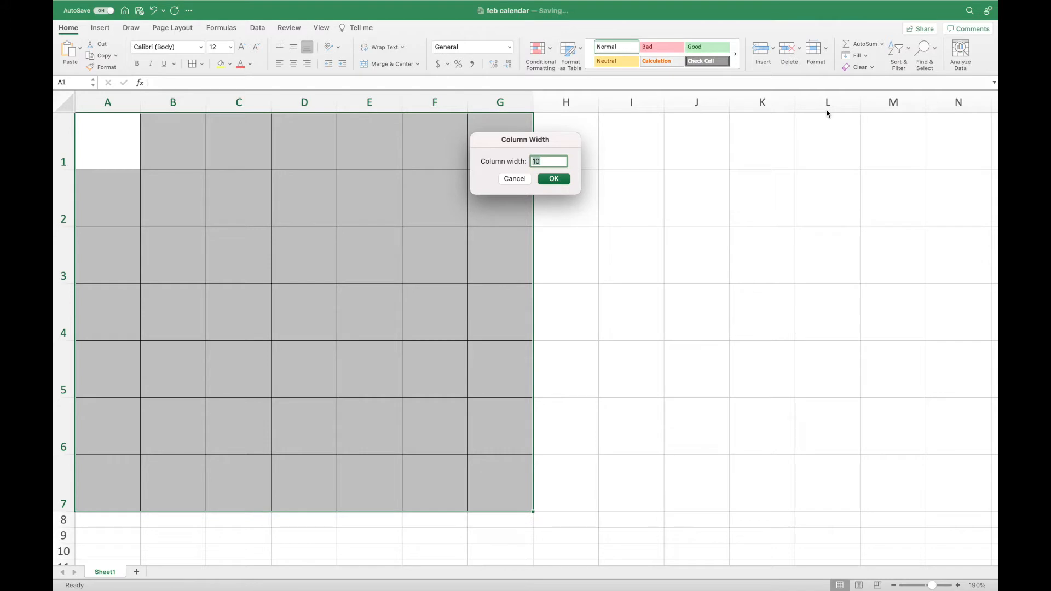
type("16")
key("Return")
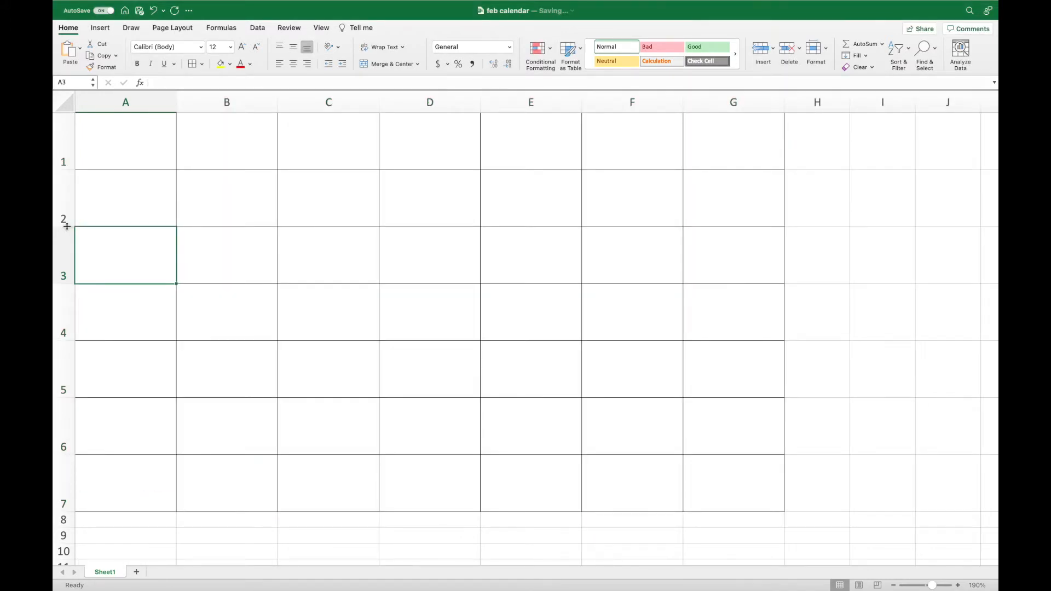
Shorten row 2 slightly and set the height of rows 3 to 7 to 70
left_click_drag(67, 226, 67, 211)
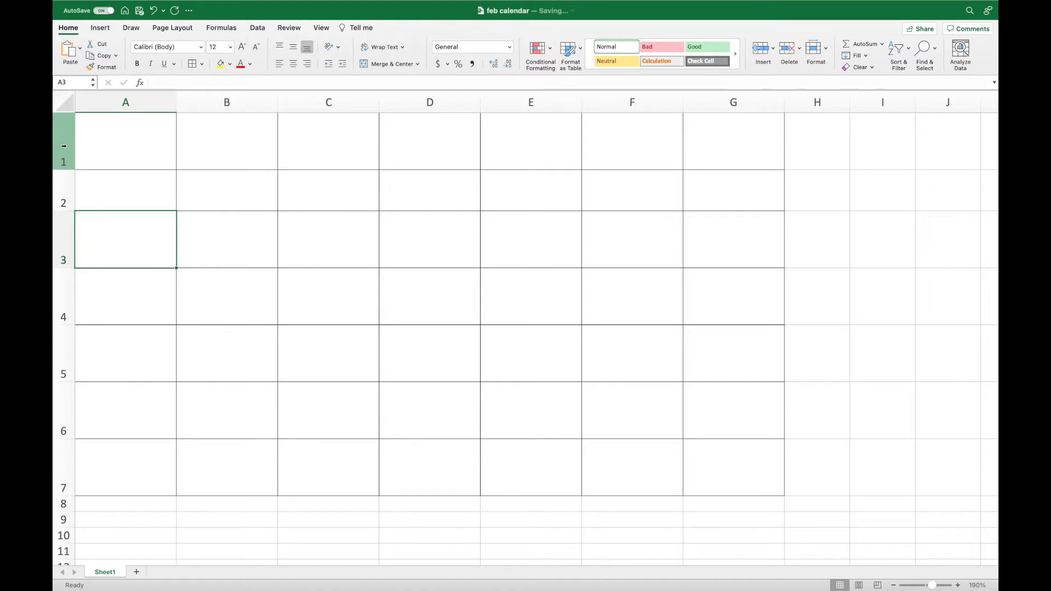
left_click_drag(116, 232, 693, 479)
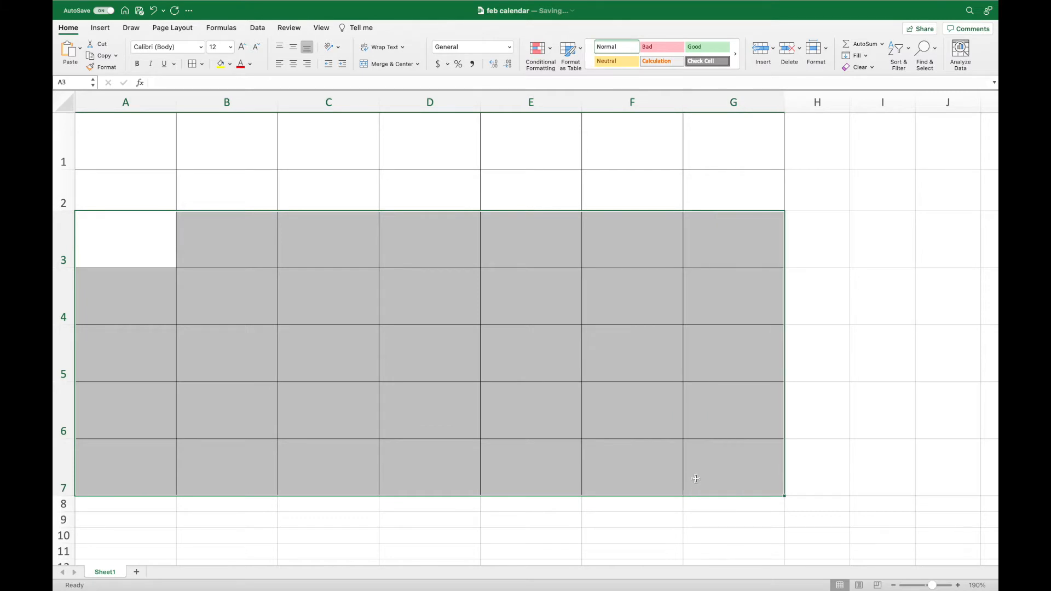
left_click(827, 50)
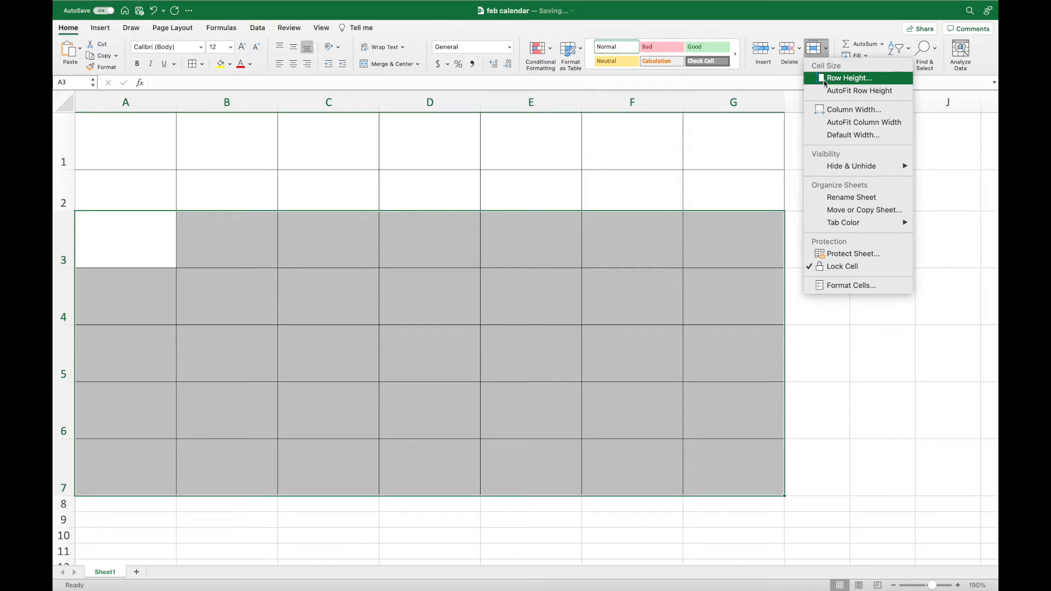
left_click(848, 78)
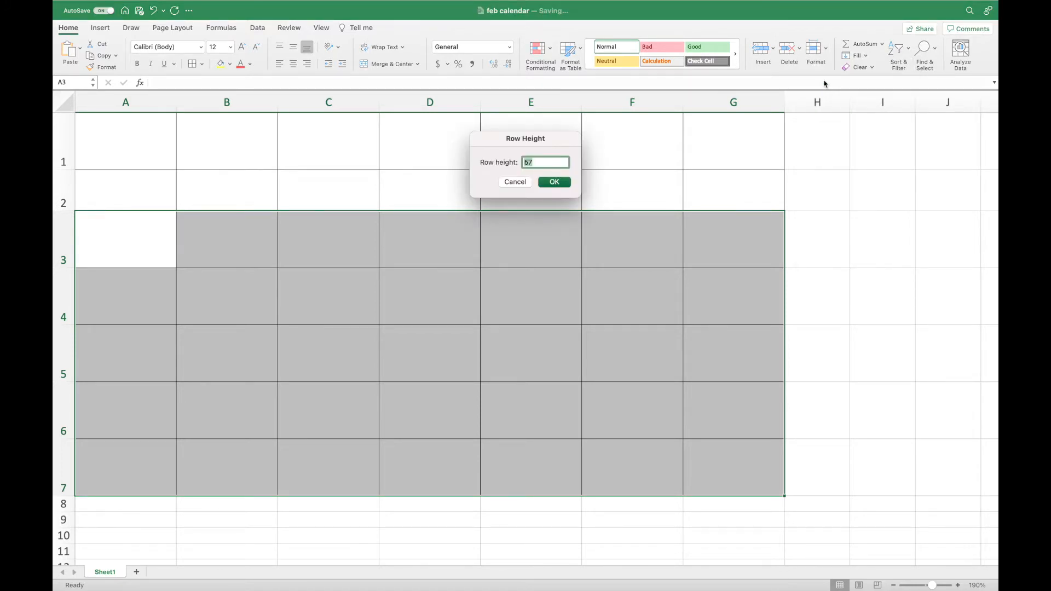
type("70")
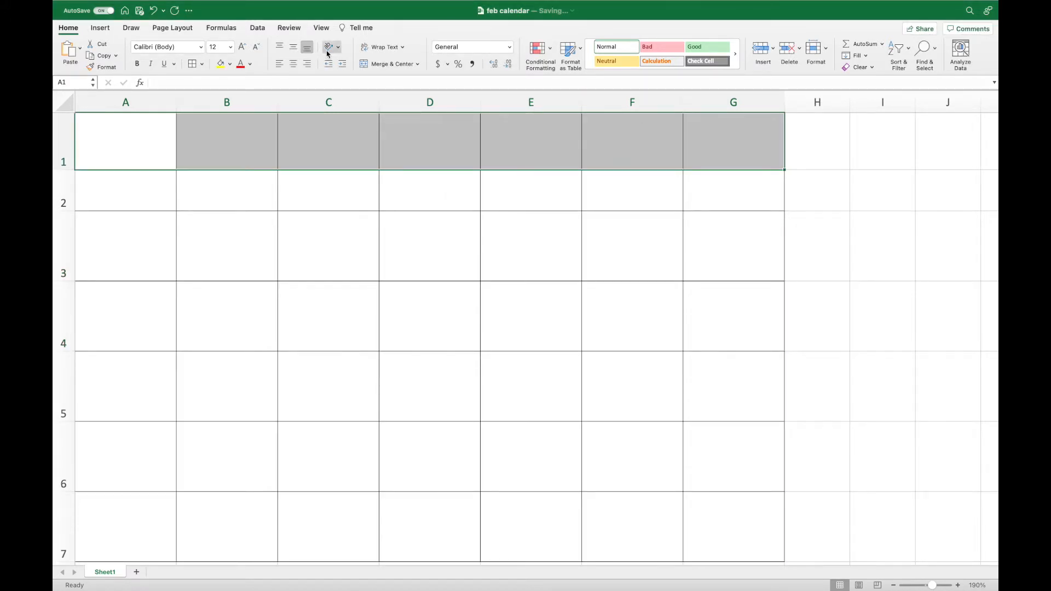
Merge and center cells A1:G1 and make row 1 taller to hold the calendar title
left_click(378, 65)
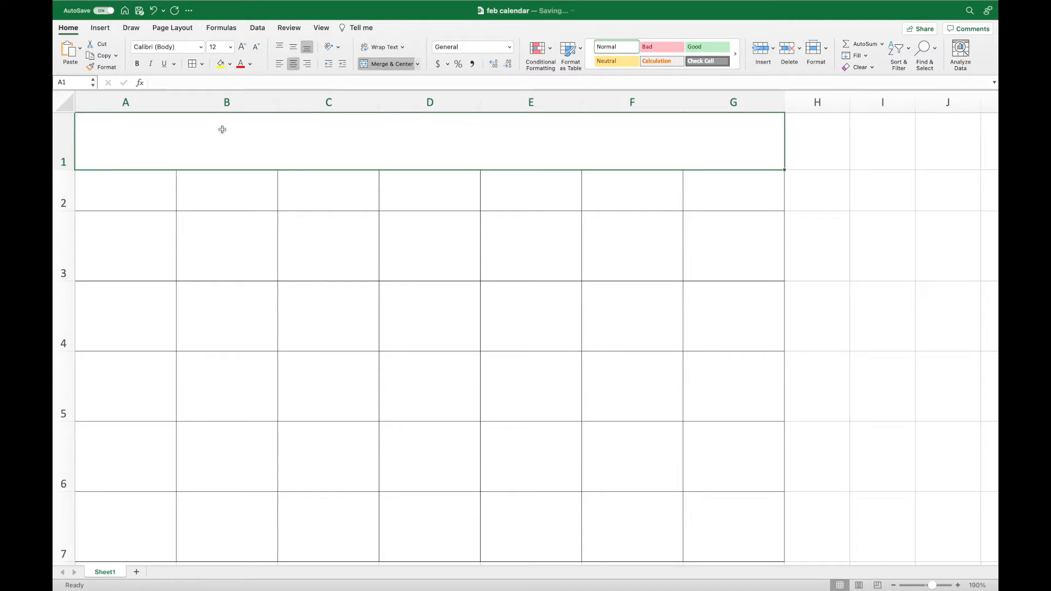
left_click_drag(69, 168, 69, 193)
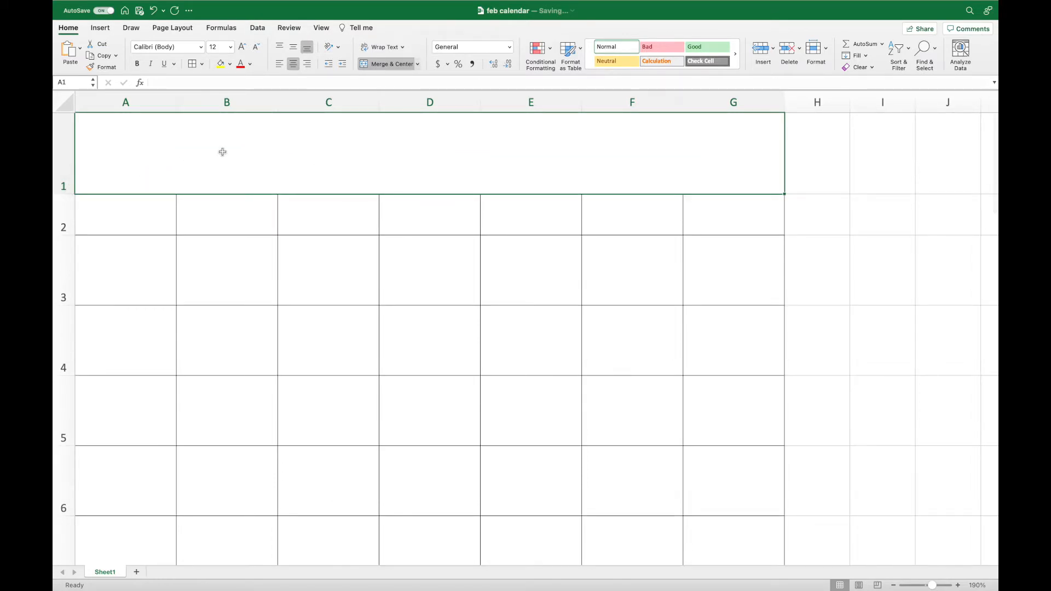
Insert WordArt in the light orange fill style with an orange outline, reading "FEBRUARY"
left_click(103, 30)
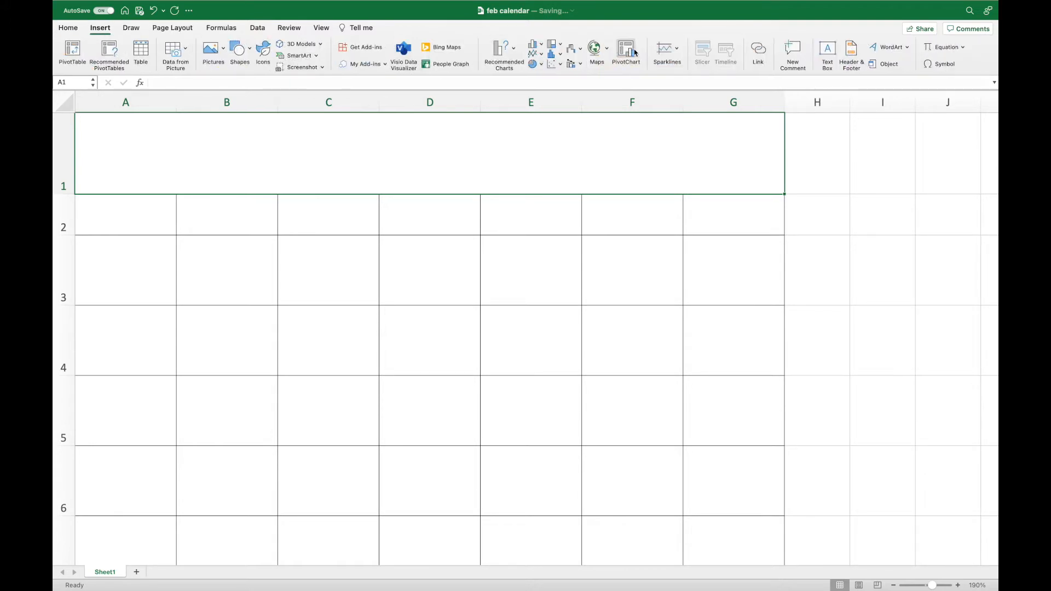
left_click(895, 49)
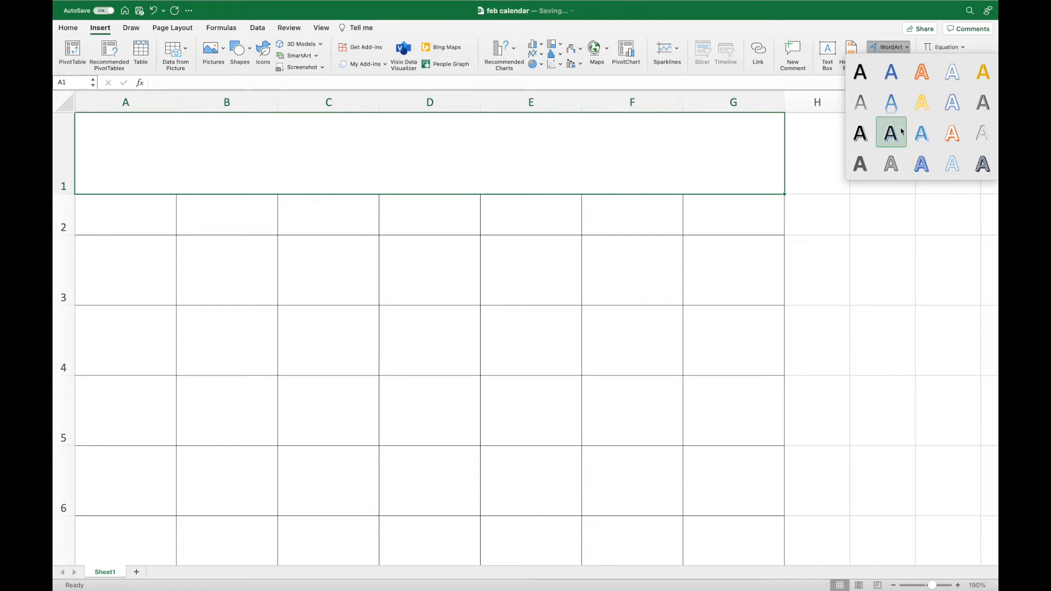
left_click(922, 77)
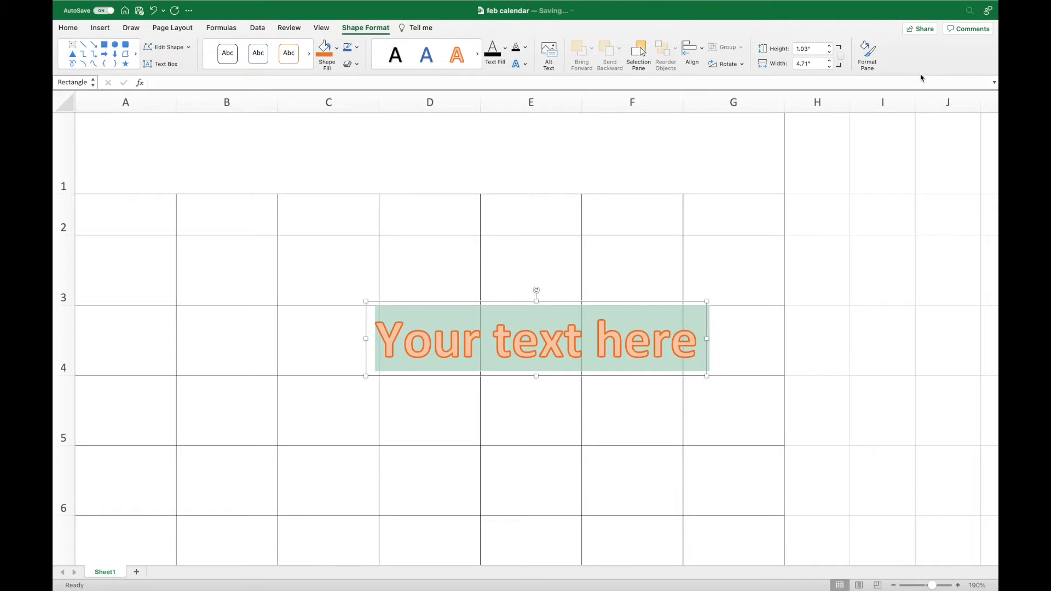
type("FEBRUARY")
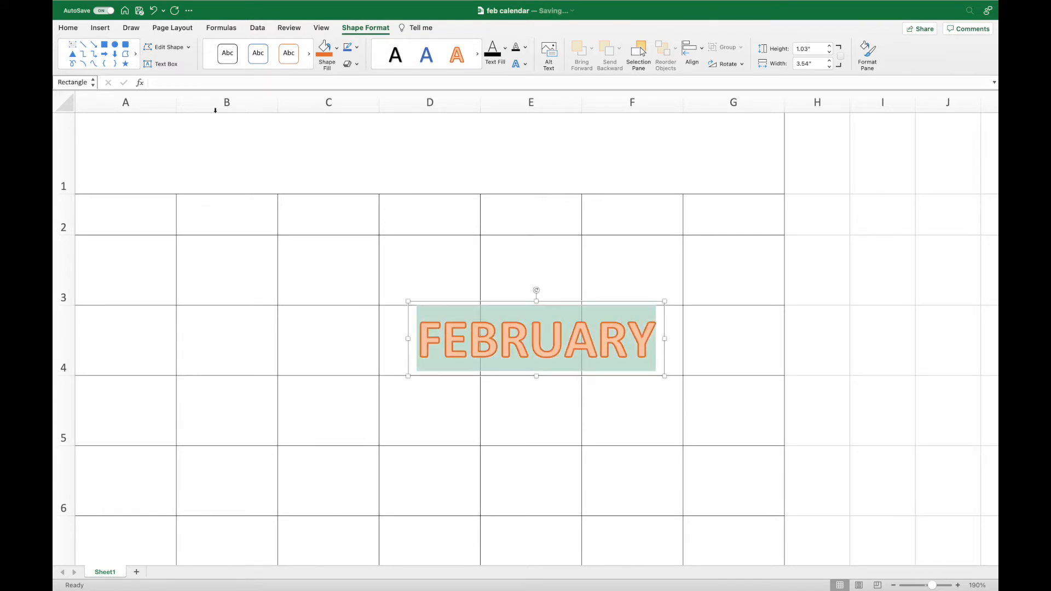
Change the FEBRUARY WordArt font to Bernard MT and its font color to standard red
left_click(71, 30)
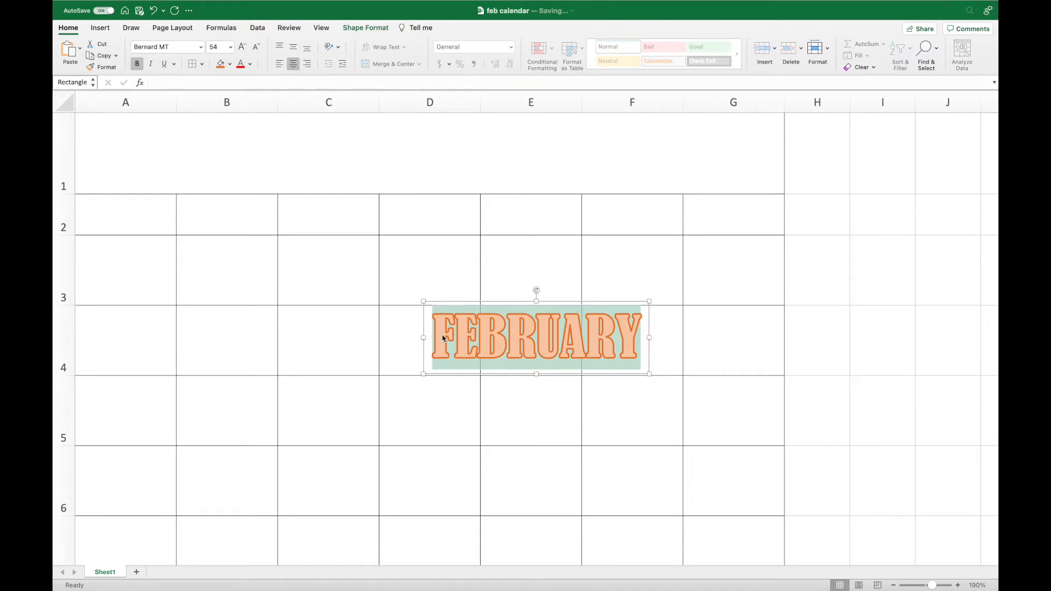
left_click(251, 64)
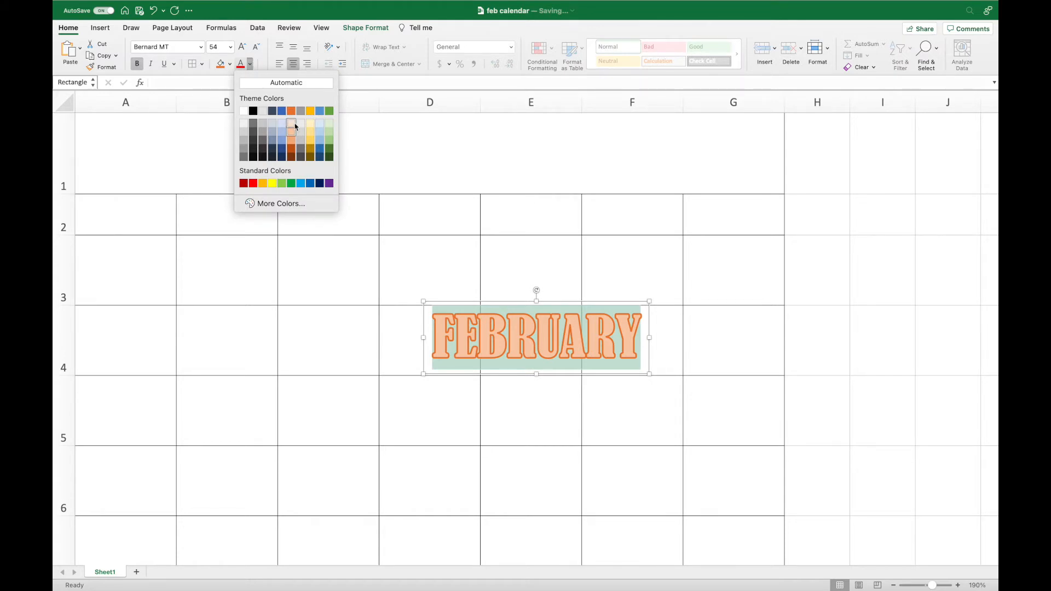
left_click(253, 183)
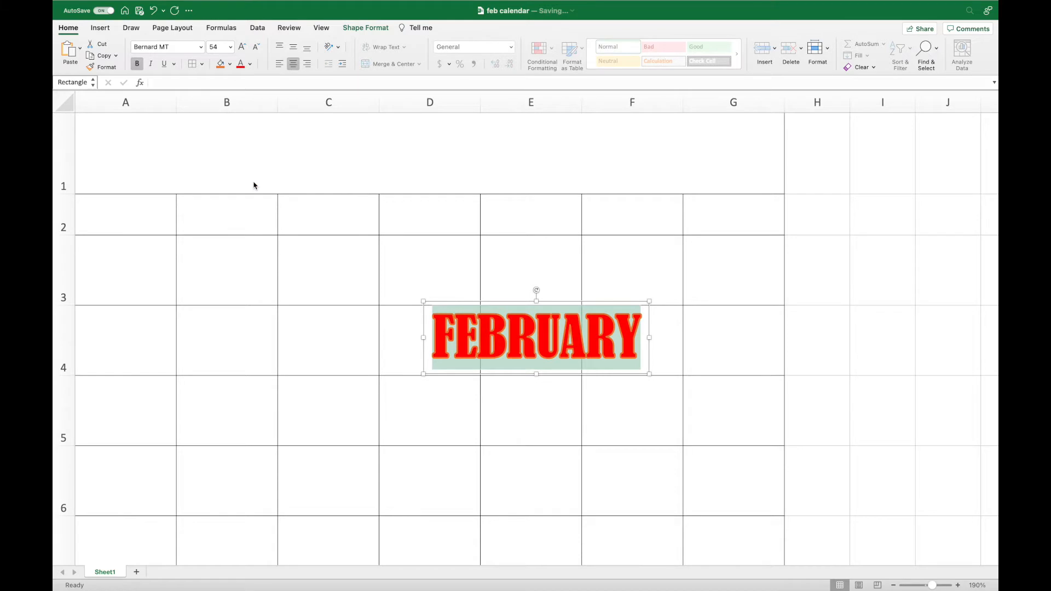
Fill the FEBRUARY text with a light red top-to-bottom gradient and set its text outline to standard red
left_click(251, 65)
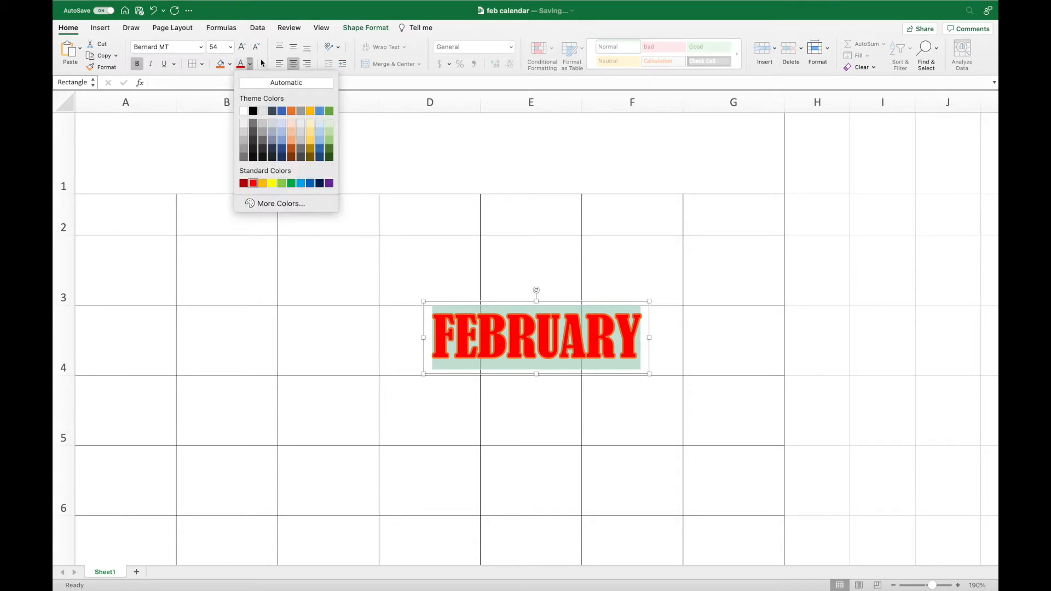
left_click(367, 30)
left_click(368, 31)
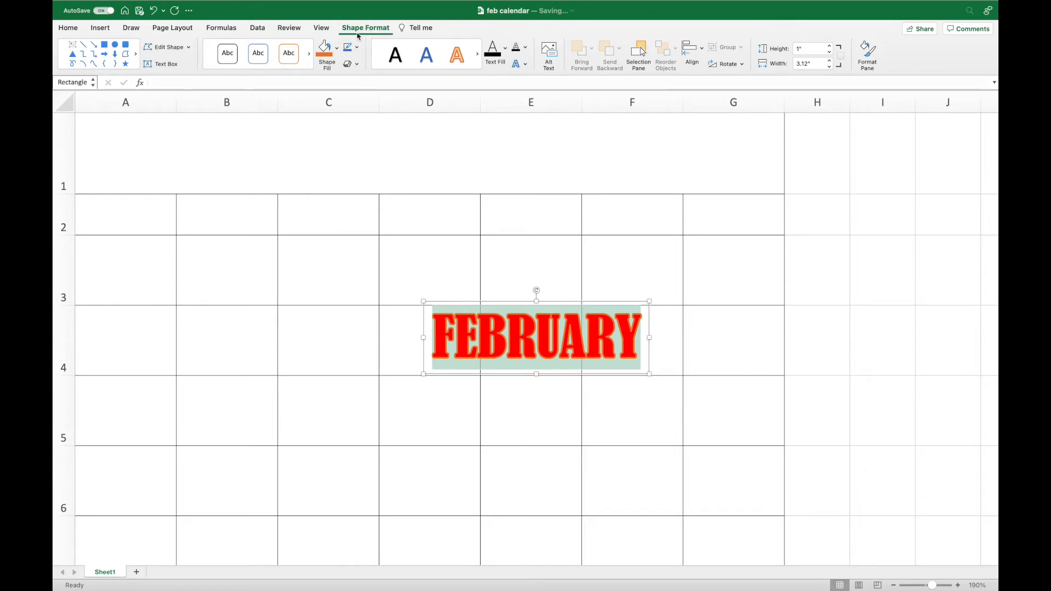
left_click(505, 50)
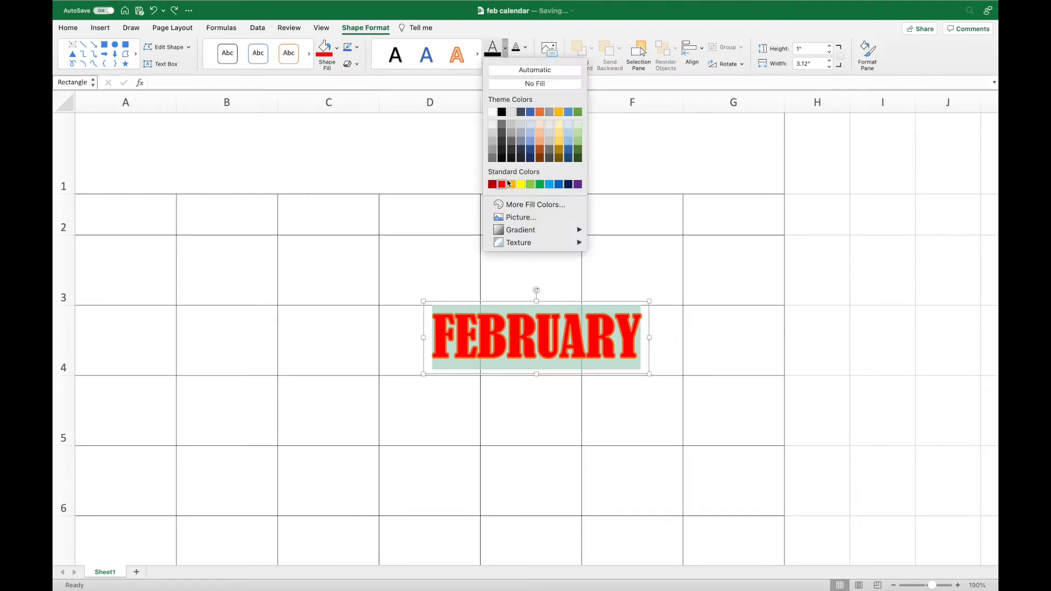
mouse_move(519, 231)
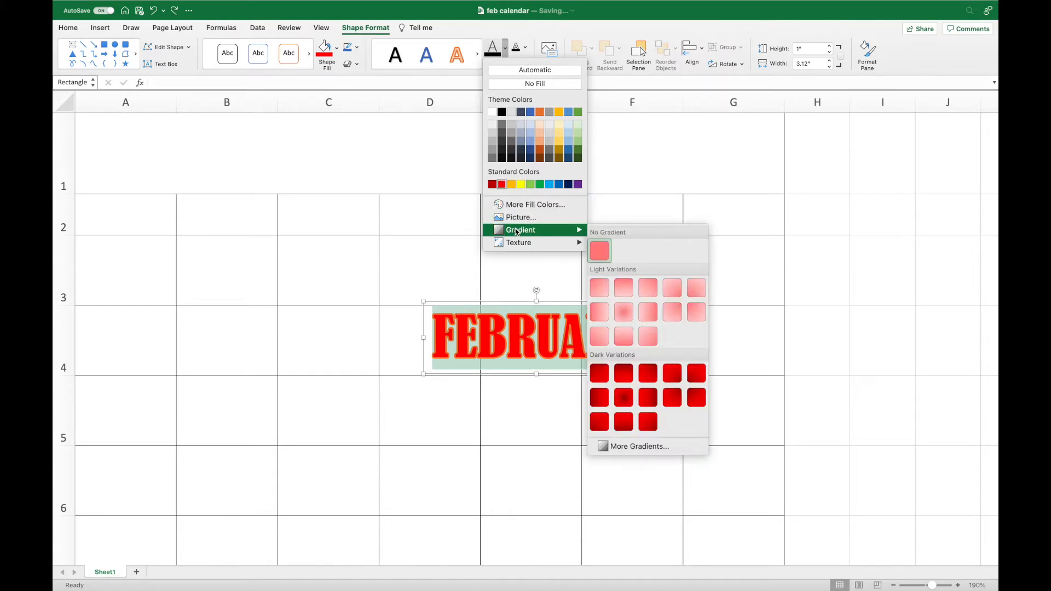
left_click(627, 289)
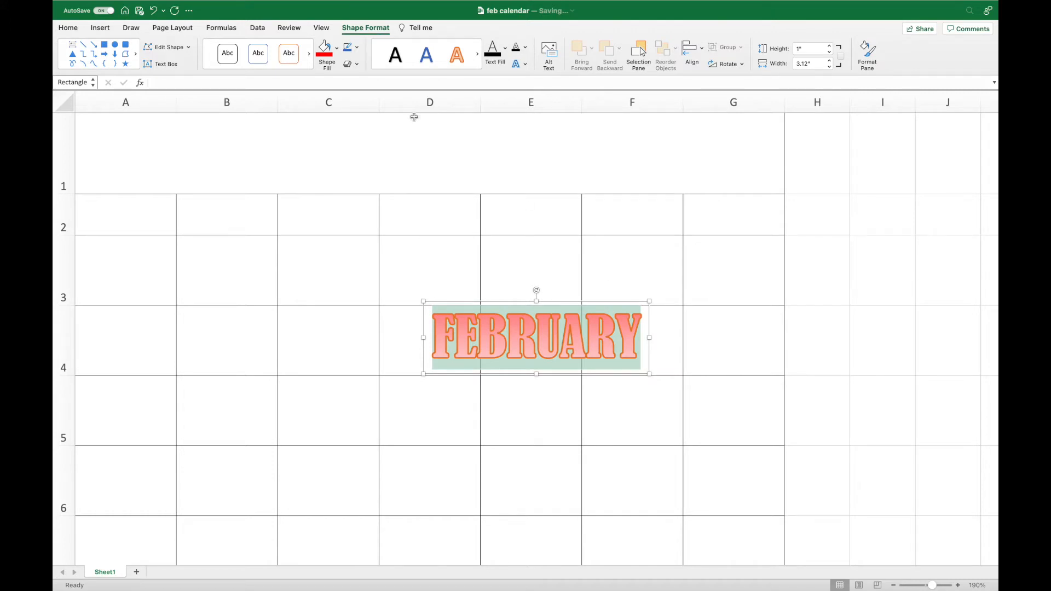
left_click(527, 49)
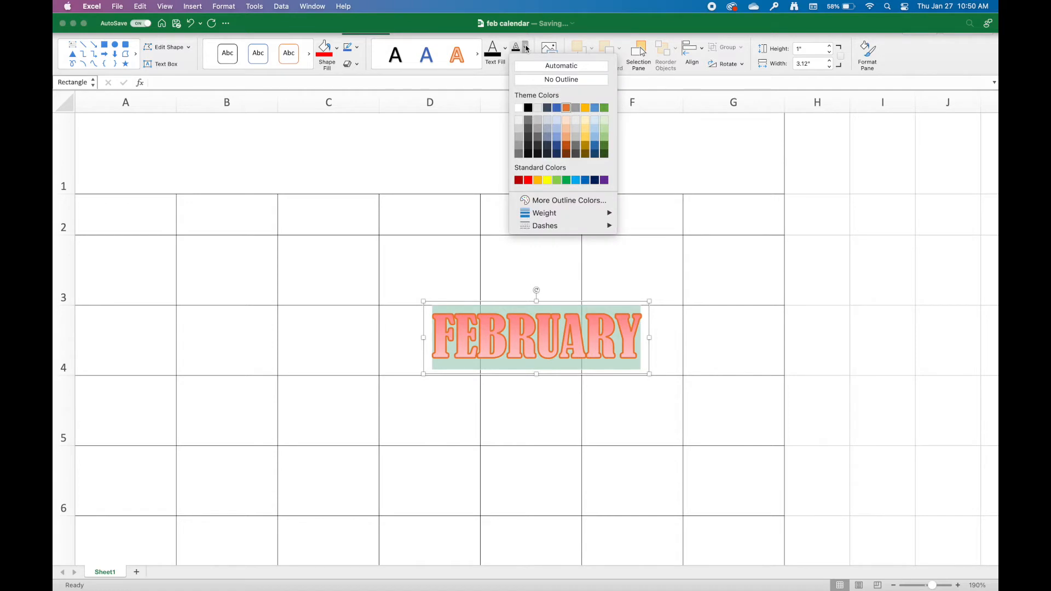
left_click(529, 180)
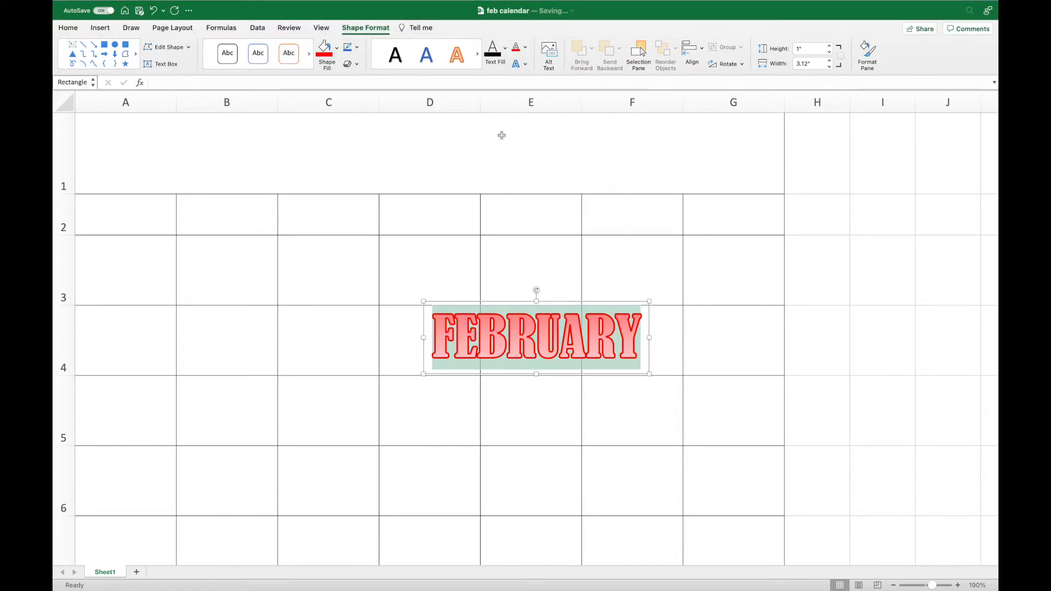
Apply the upward-triangle warp transform to the FEBRUARY WordArt and move it into the middle of the merged title row
left_click(526, 64)
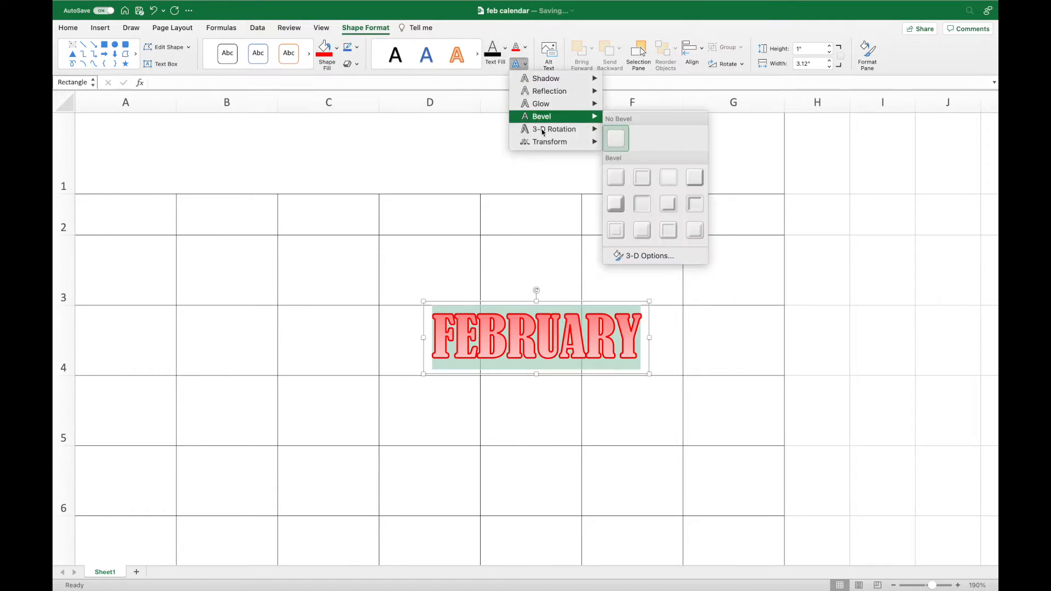
mouse_move(547, 144)
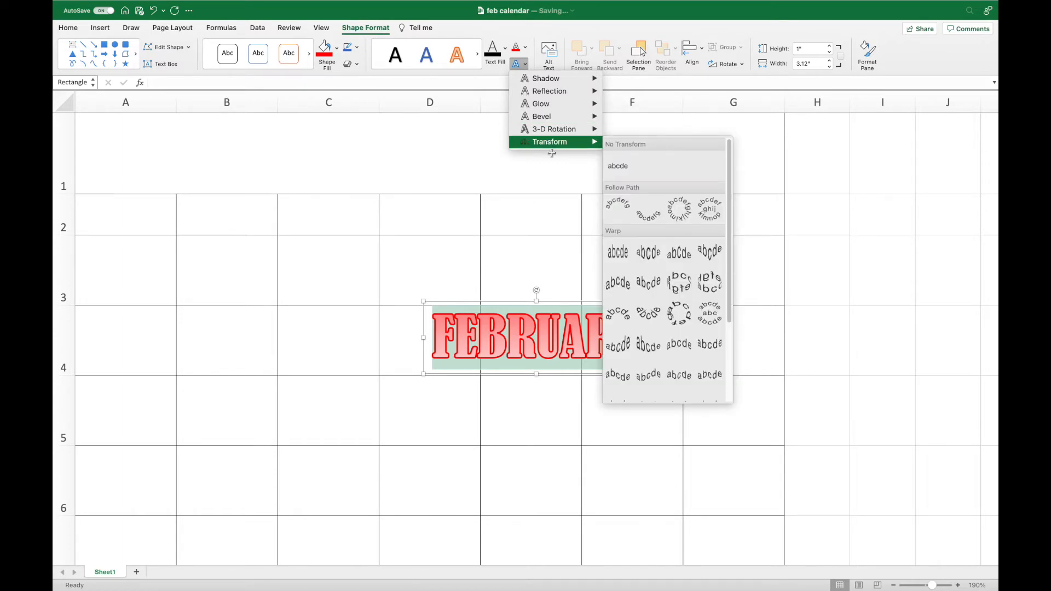
left_click(681, 257)
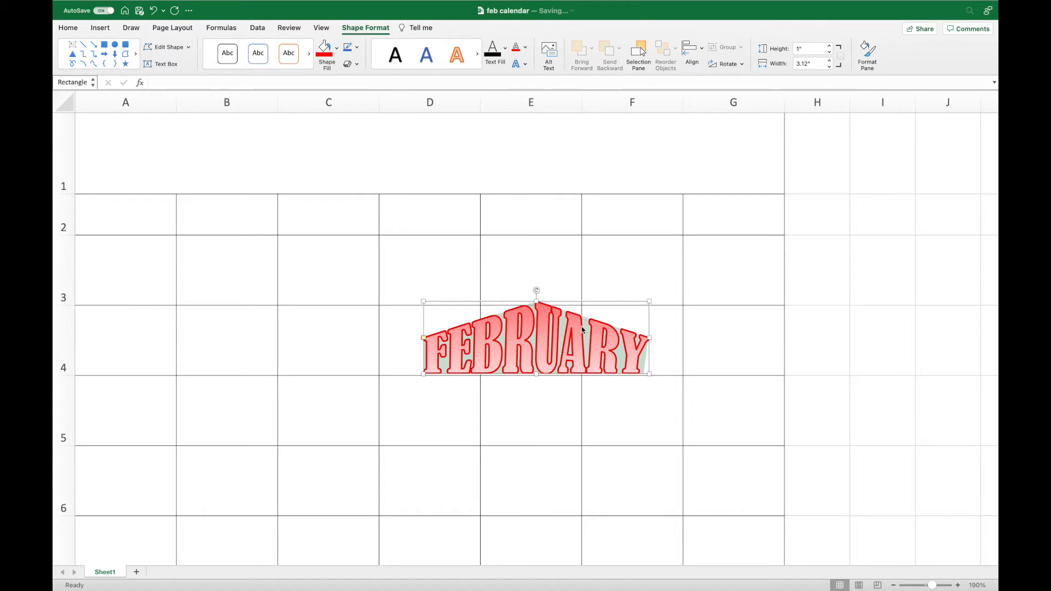
left_click_drag(579, 305, 477, 119)
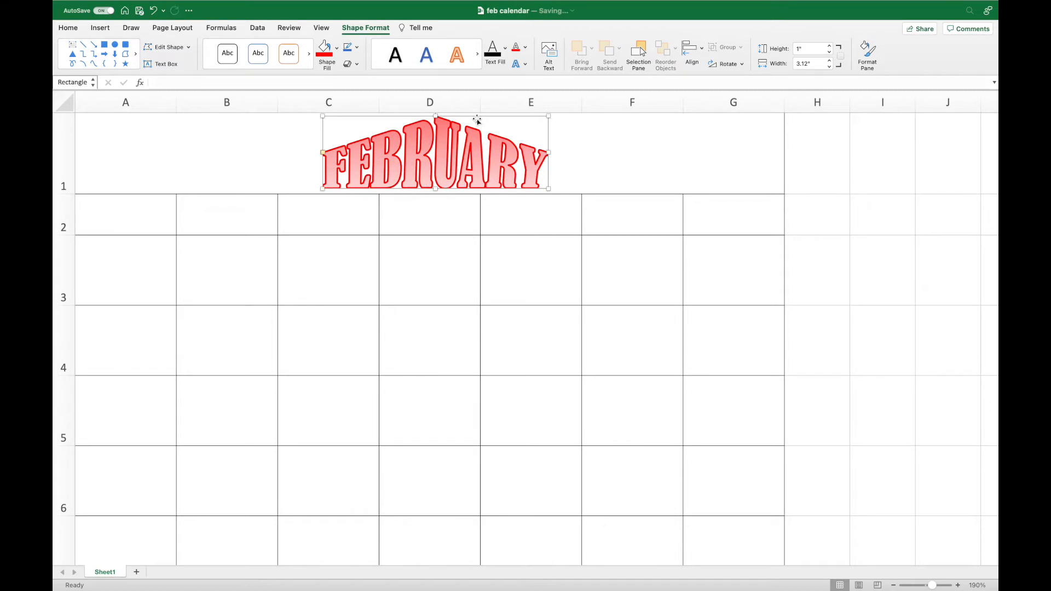
Enter SUNDAY in cell A2 and autofill the weekday names across row 2 through SATURDAY in G2
left_click(161, 217)
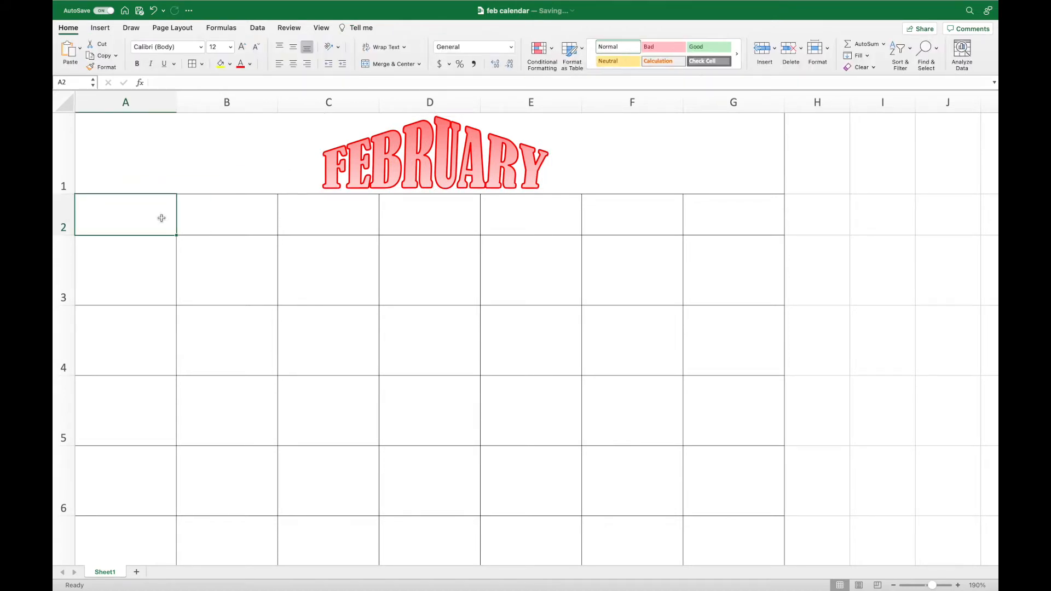
type("DUN")
key("BackSpace")
key("BackSpace")
key("BackSpace")
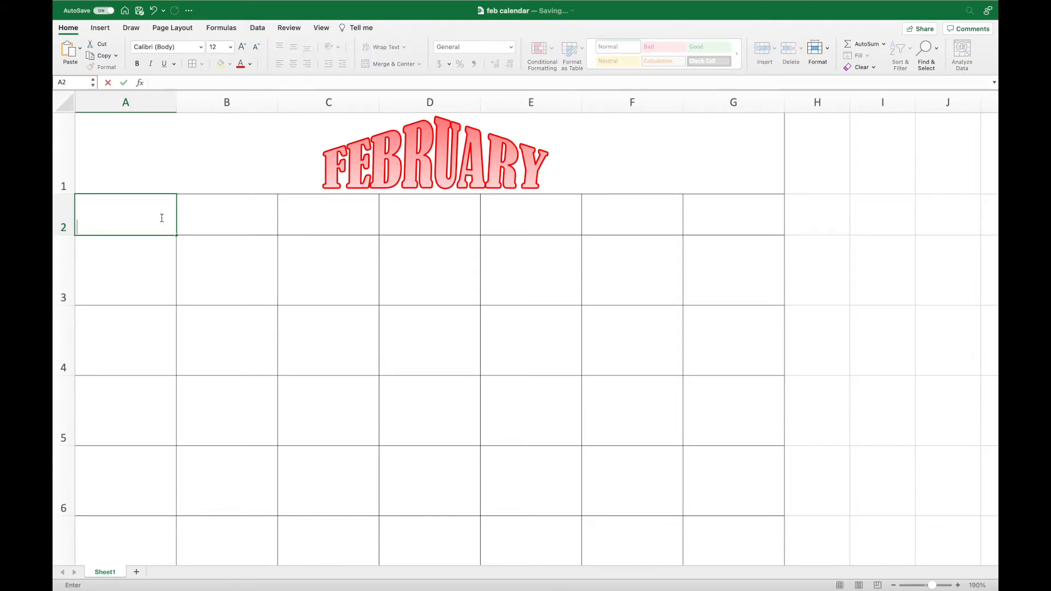
type("SUNDAY")
left_click(165, 257)
left_click(150, 220)
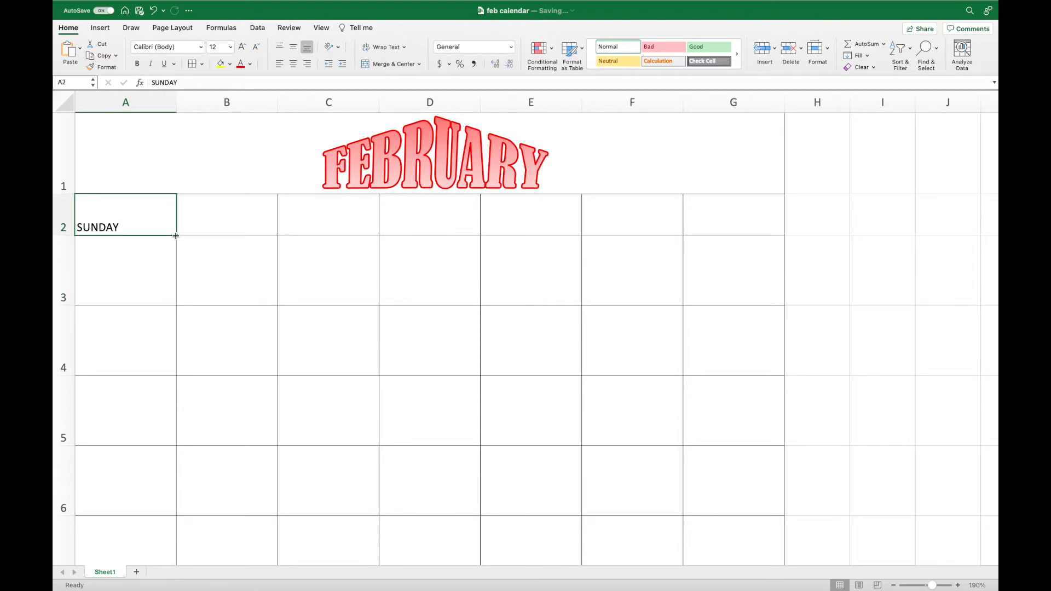
left_click_drag(176, 236, 736, 222)
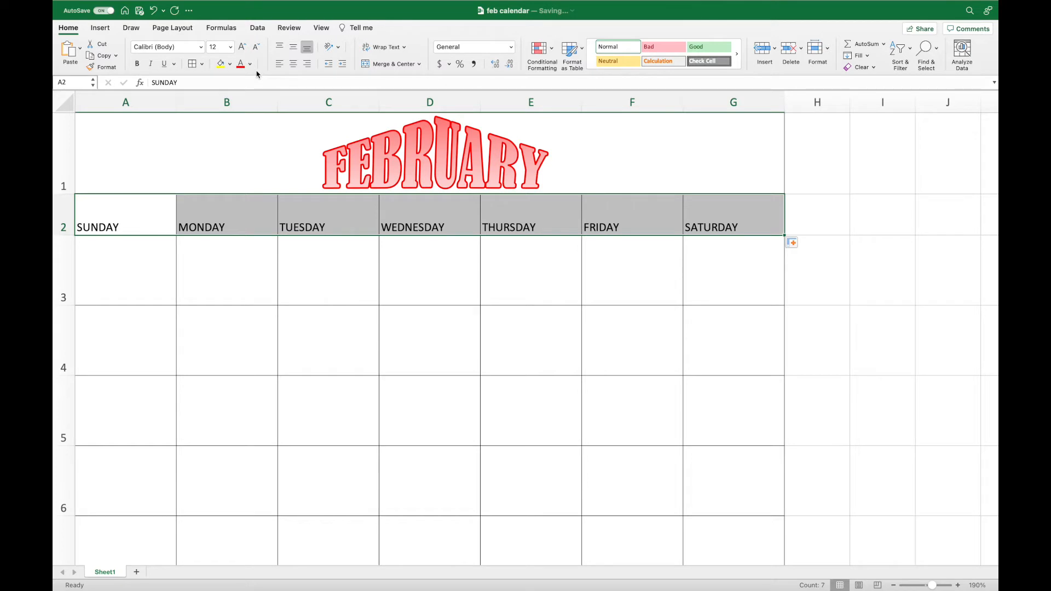
Fill the weekday header cells A2:G2 with a custom medium pink picked from the color wheel
left_click(230, 64)
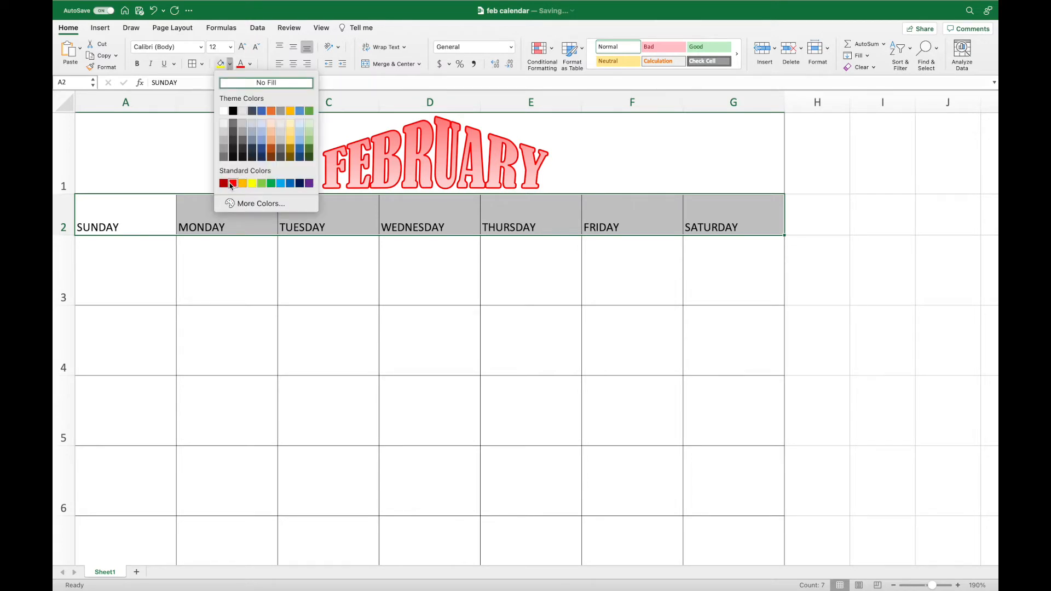
left_click(239, 207)
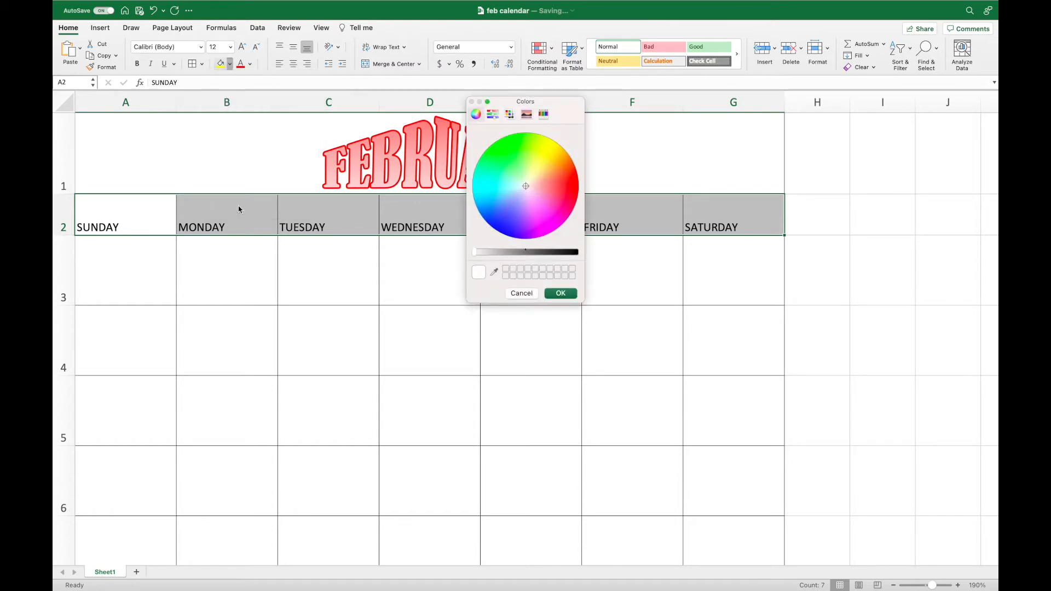
left_click(551, 189)
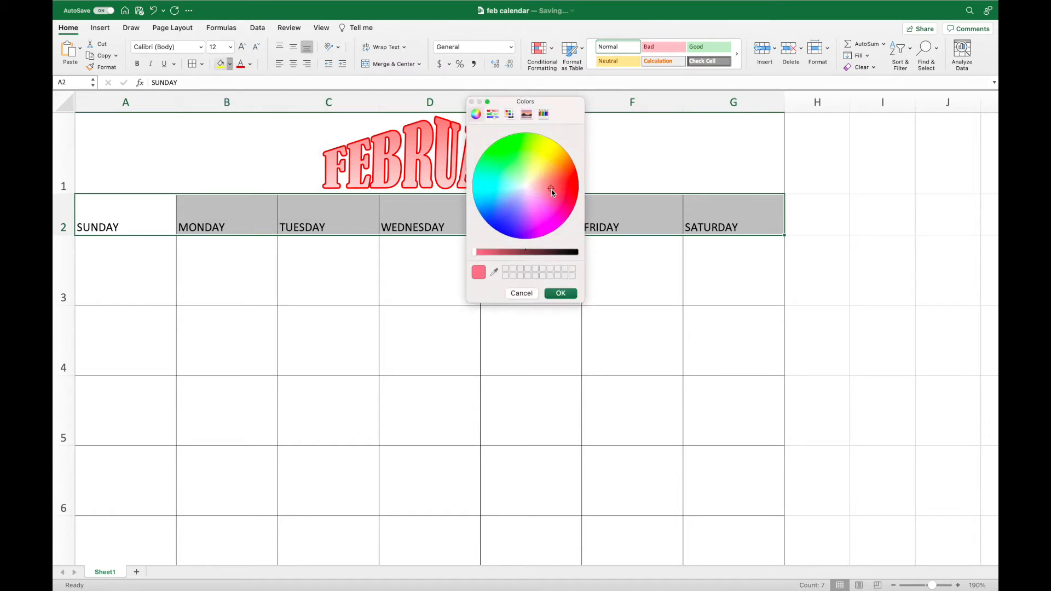
left_click(560, 293)
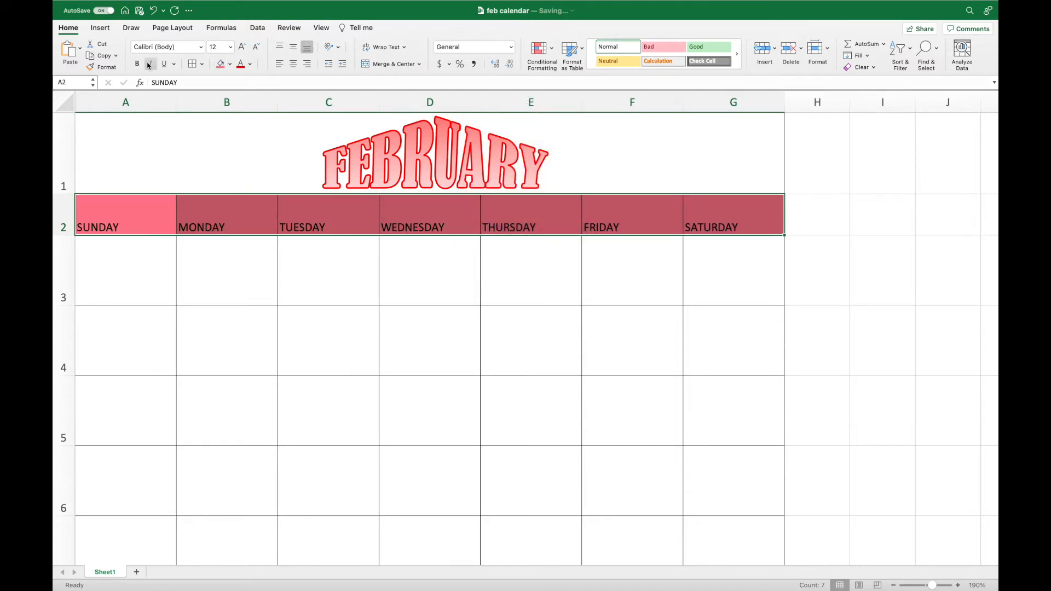
Set the weekday headers to the Bernard MT font at size 20
left_click(201, 47)
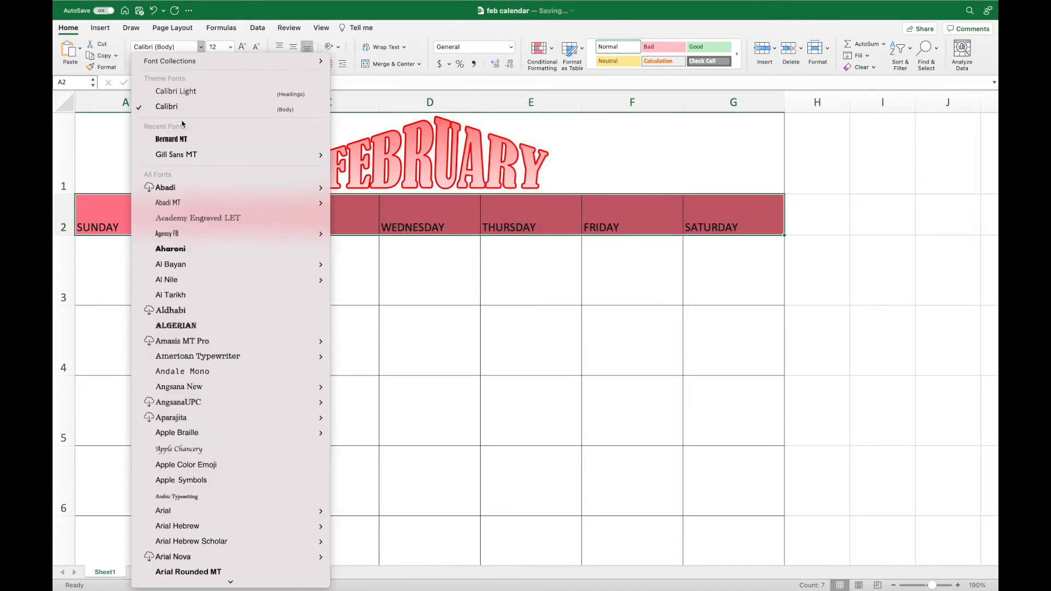
left_click(181, 141)
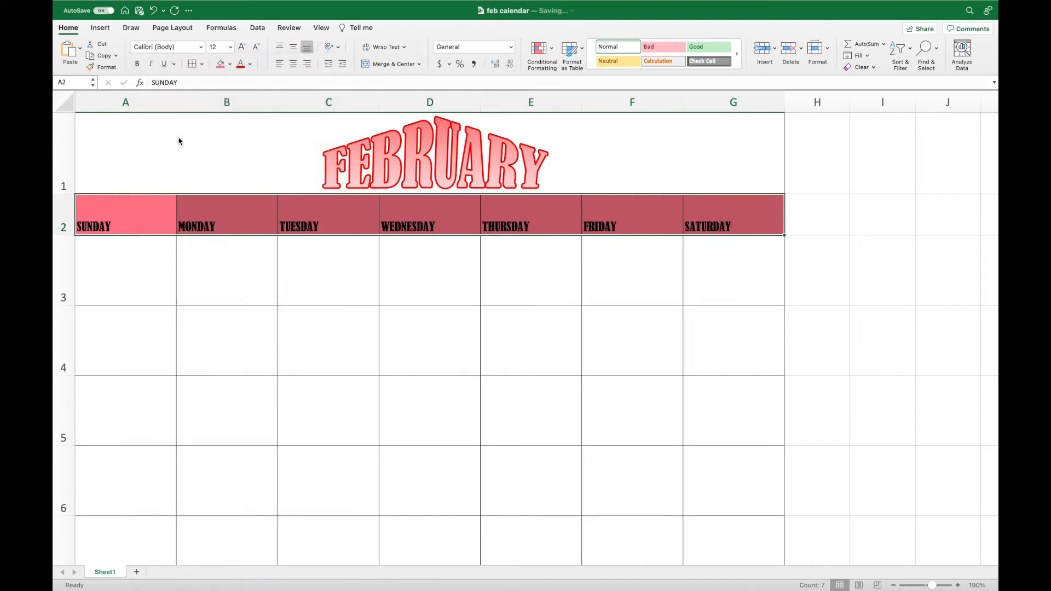
left_click(243, 47)
left_click(242, 47)
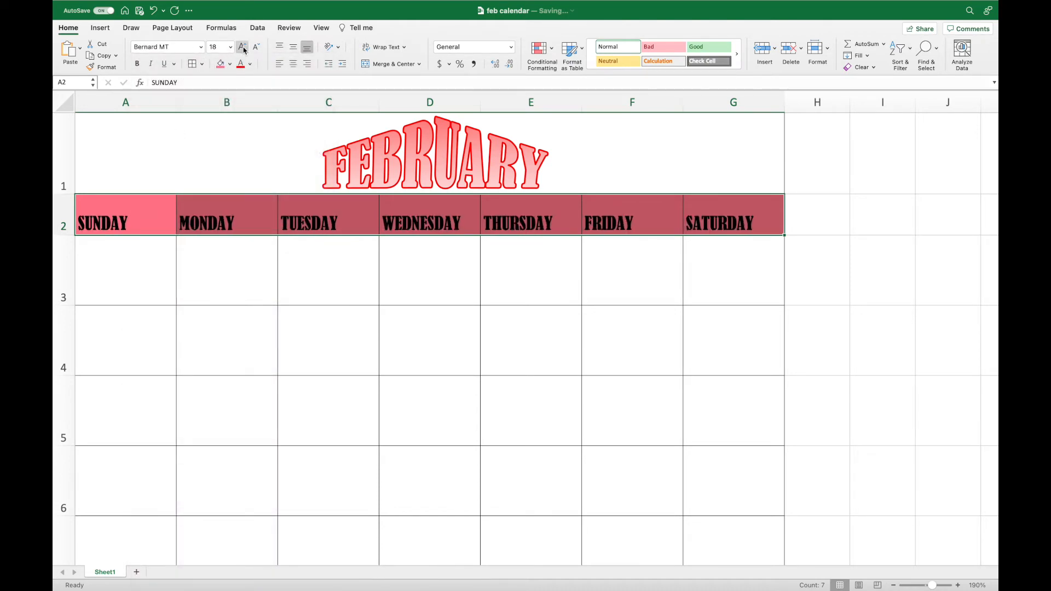
left_click(243, 48)
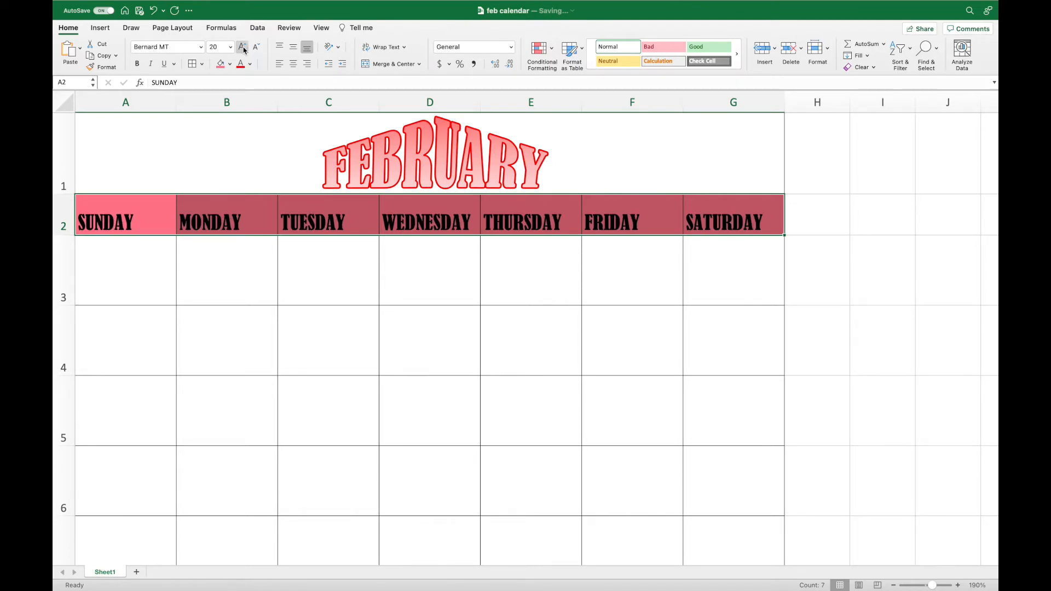
Center the weekday headers horizontally and vertically in their cells and make their text white
left_click(293, 64)
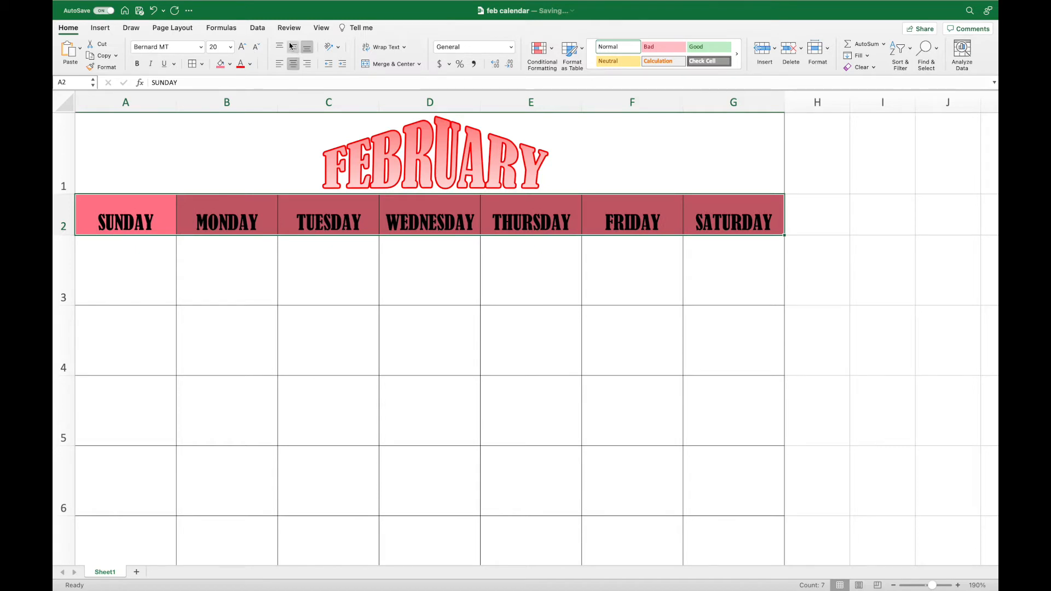
left_click(293, 48)
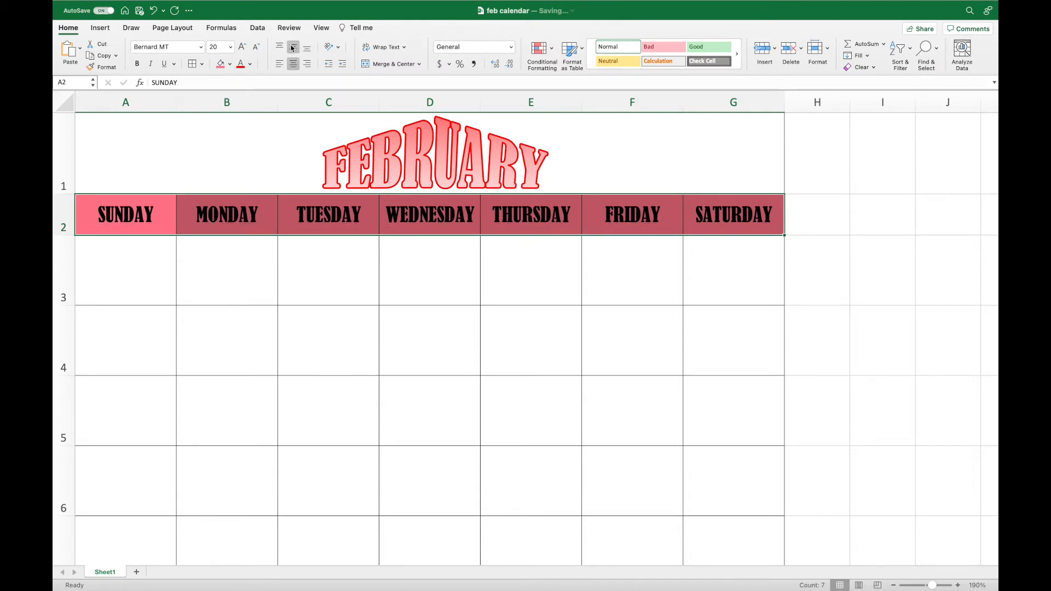
left_click(250, 64)
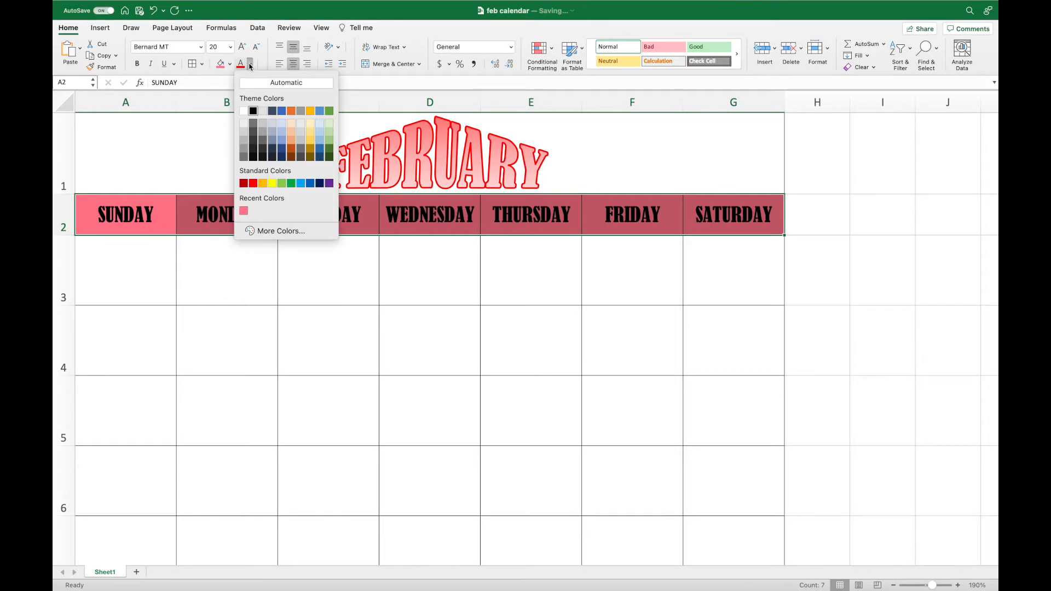
left_click(243, 111)
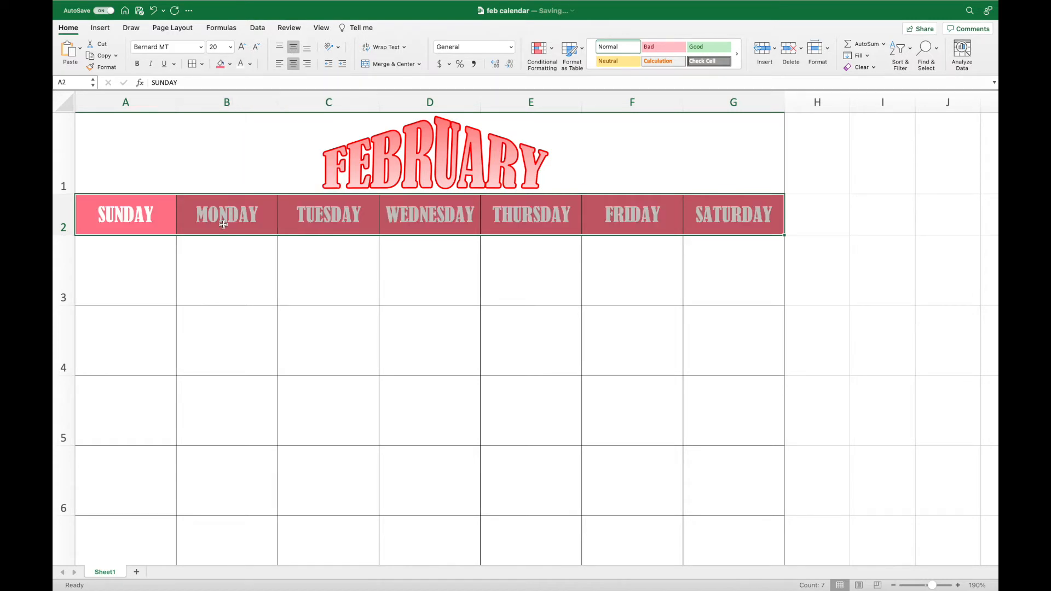
Enter 1 in C3 and 2 in D3, and extend the date series across to 5 under Saturday
left_click(154, 258)
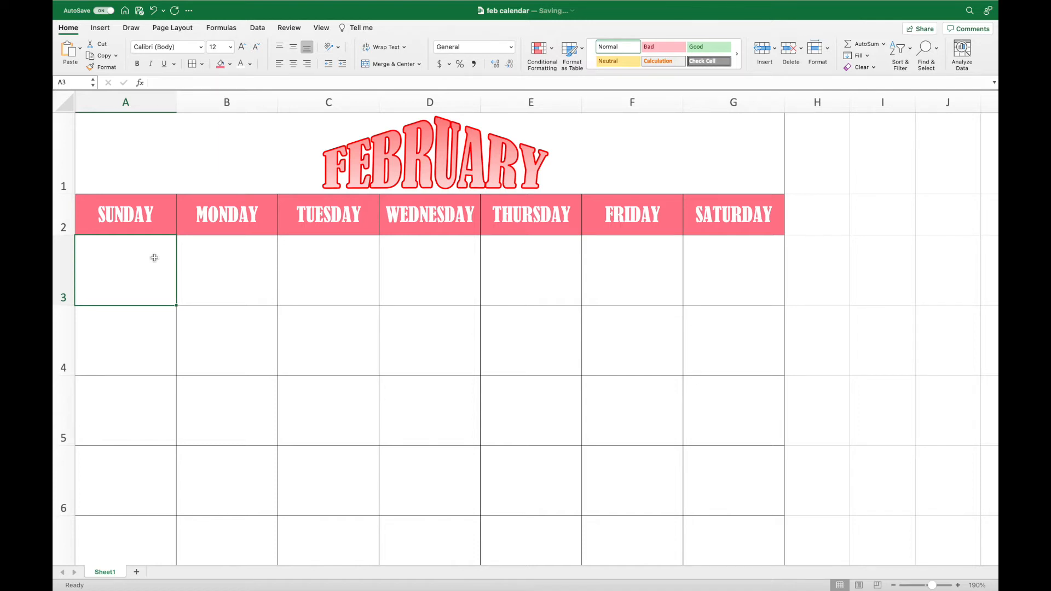
left_click(329, 273)
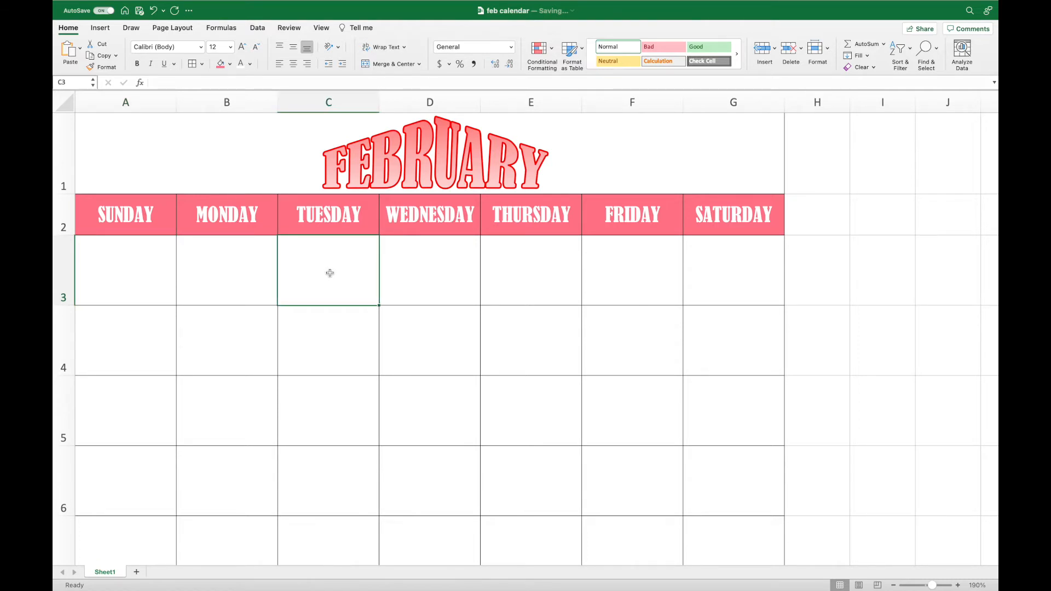
type("1")
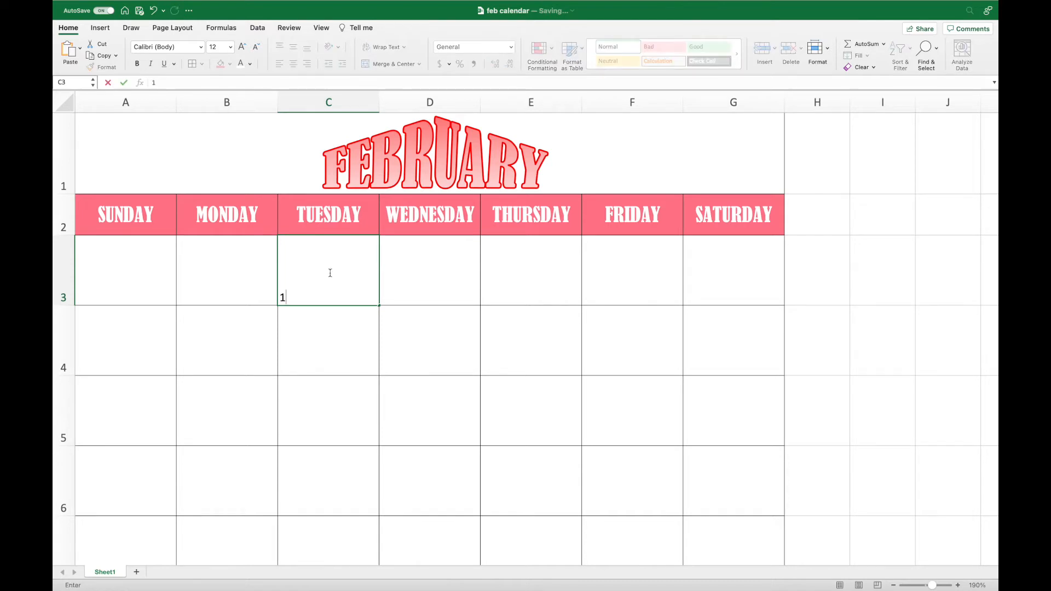
left_click(410, 280)
type("2")
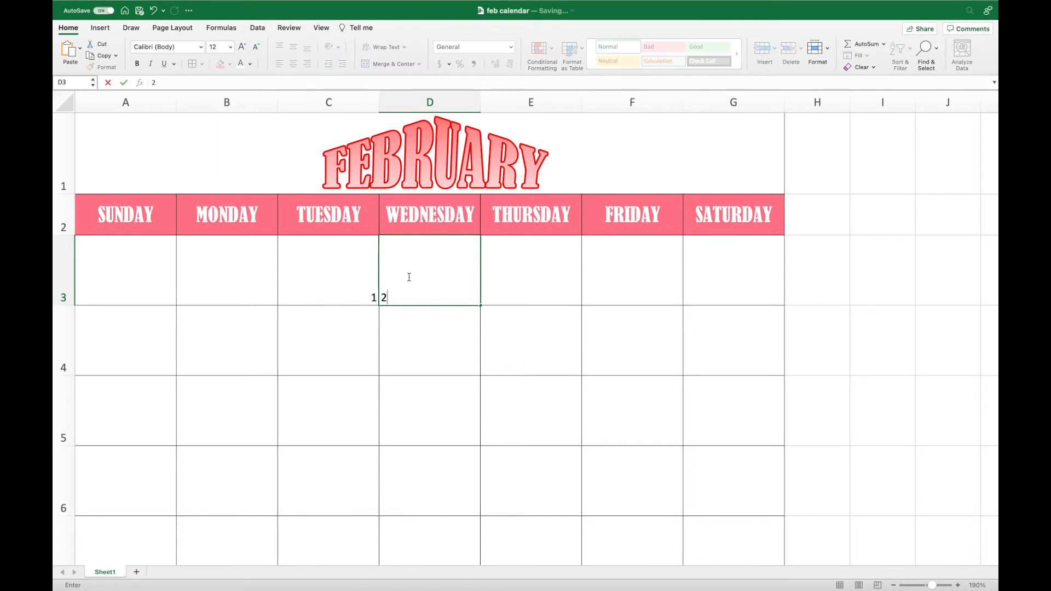
key("Return")
left_click_drag(351, 268, 409, 274)
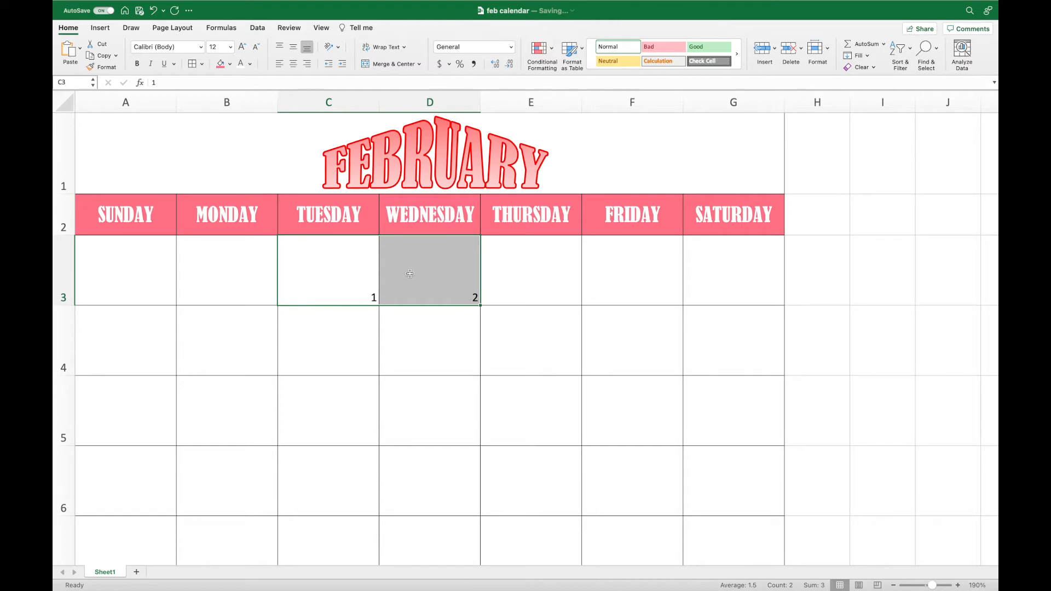
left_click_drag(481, 305, 756, 291)
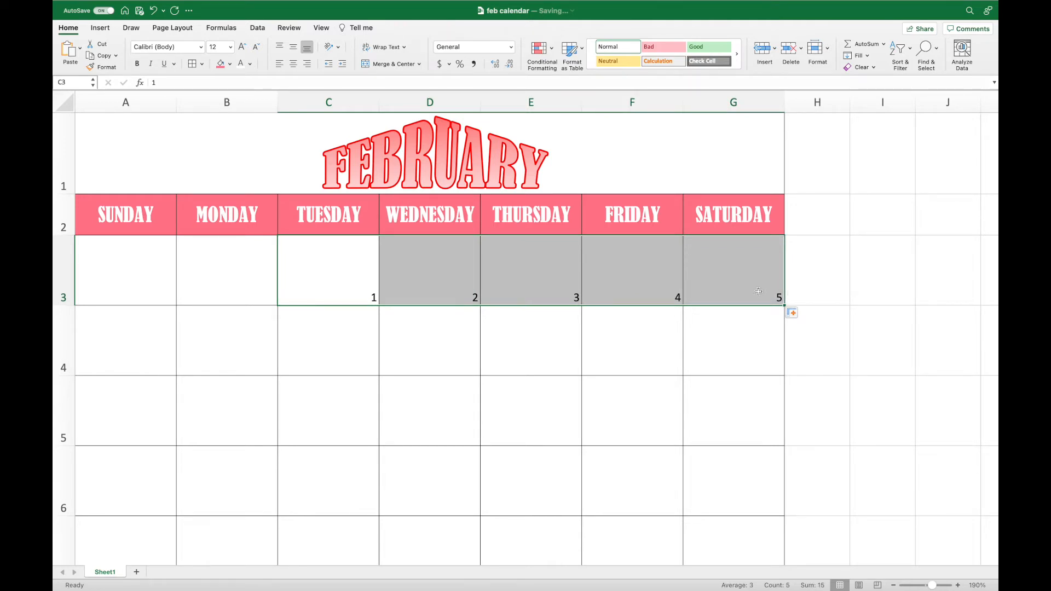
Enter 6 in A4 and 7 in B4, and extend the date series across row 4 to 12 in G4
left_click(116, 351)
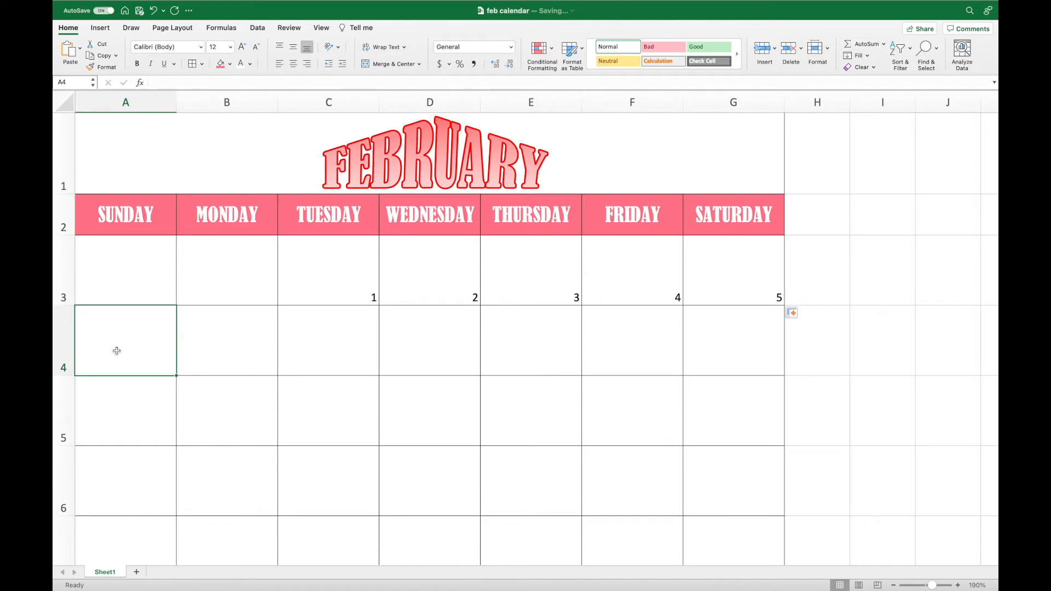
type("6")
key("Tab")
type("7")
key("Down")
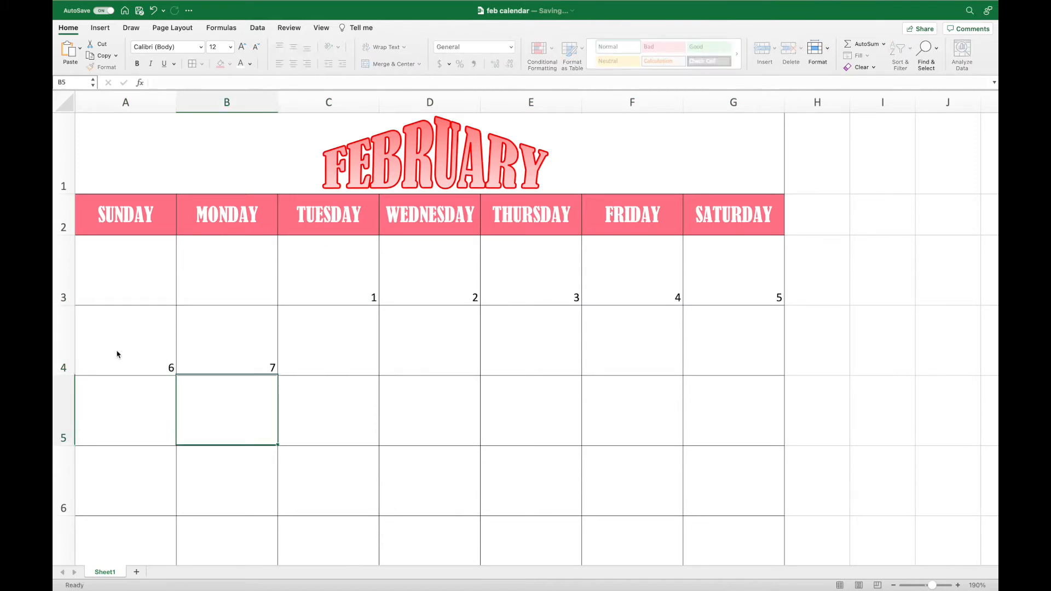
left_click(105, 348)
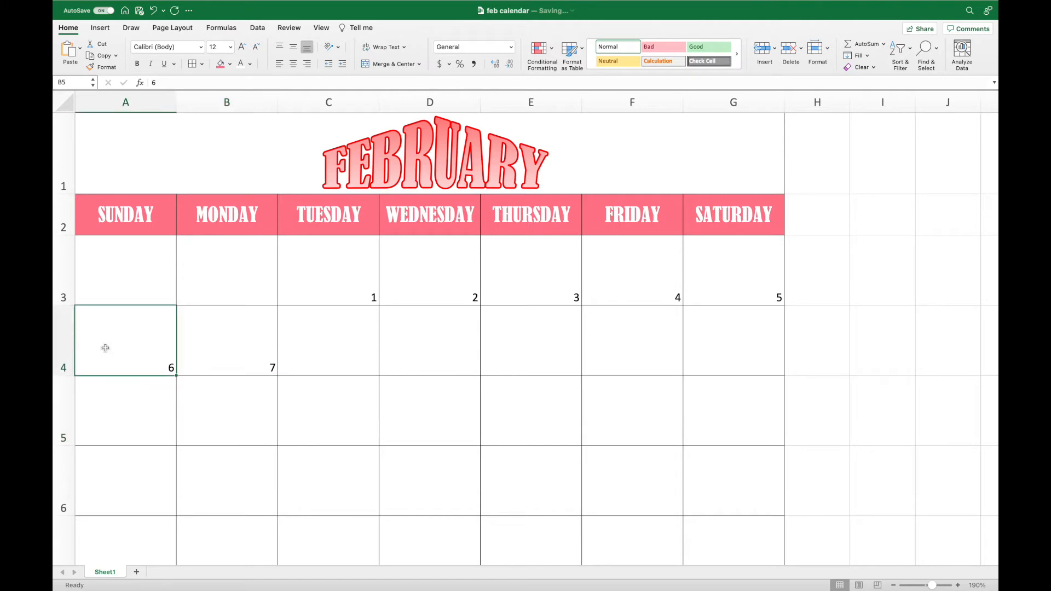
left_click_drag(105, 348, 194, 348)
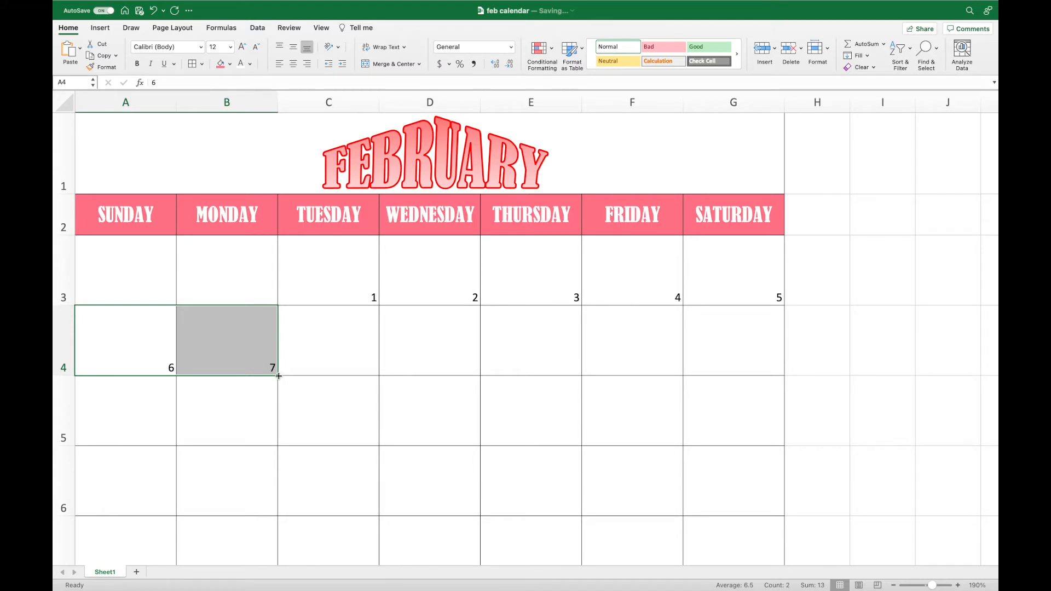
left_click_drag(279, 376, 784, 359)
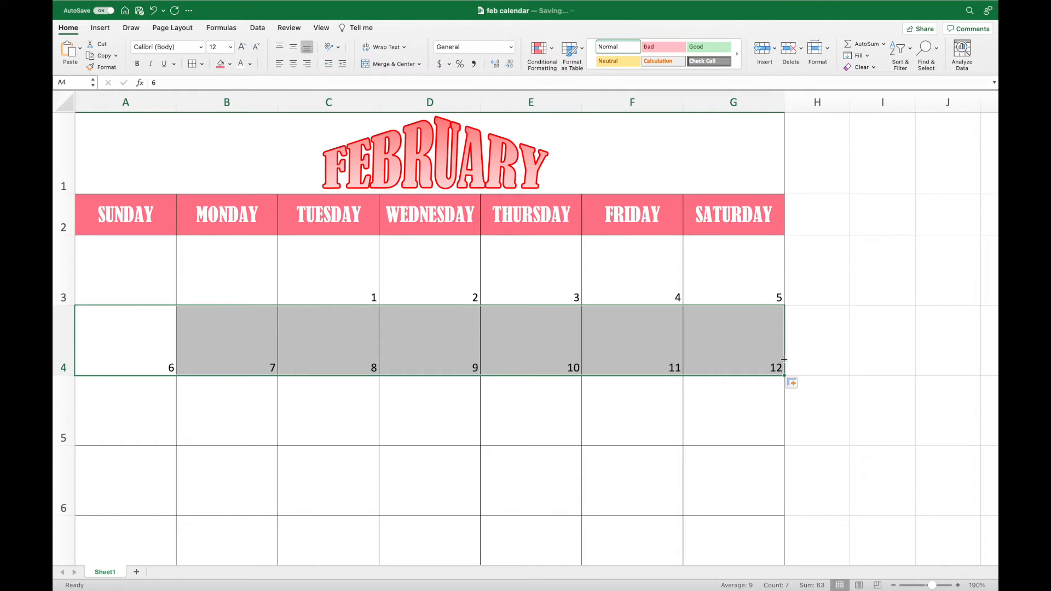
Enter 13 in A5 and 14 in B5, and extend the date series across row 5 to 19 in G5
left_click(144, 395)
type("13")
key("Tab")
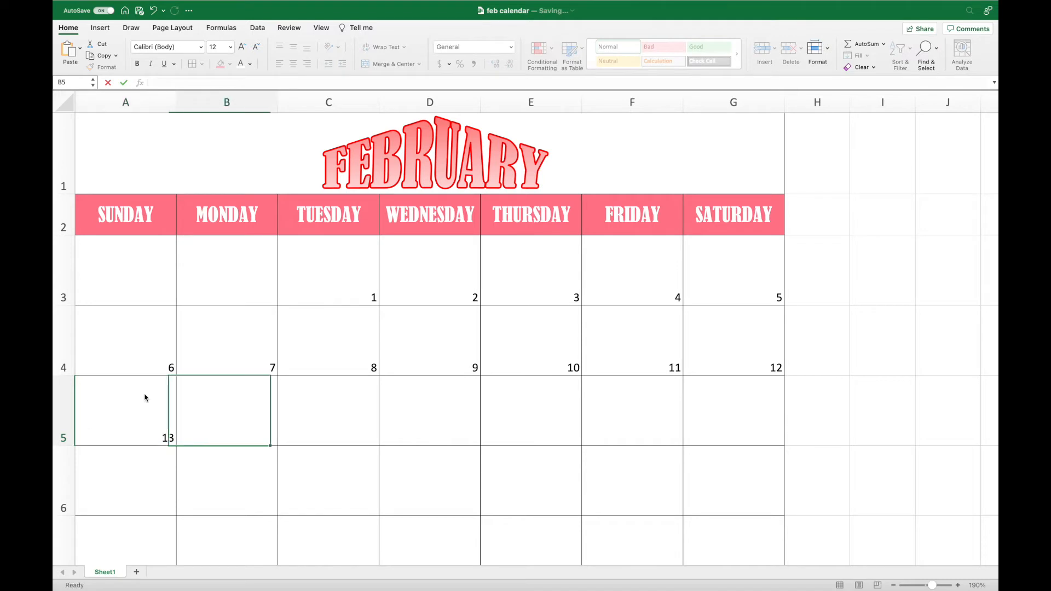
type("14")
key("Return")
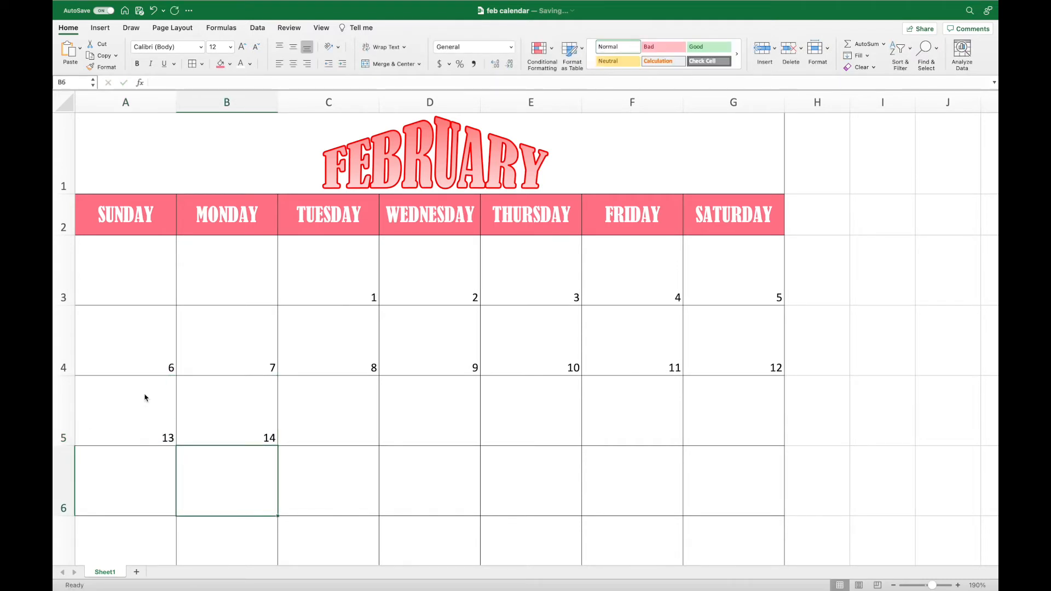
left_click(146, 402)
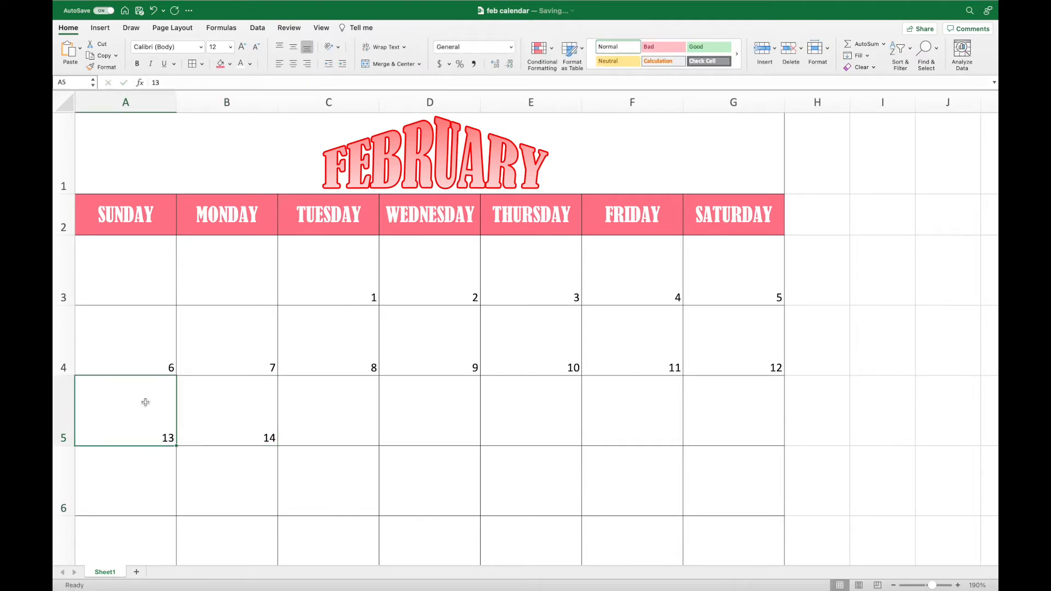
left_click_drag(146, 403, 207, 407)
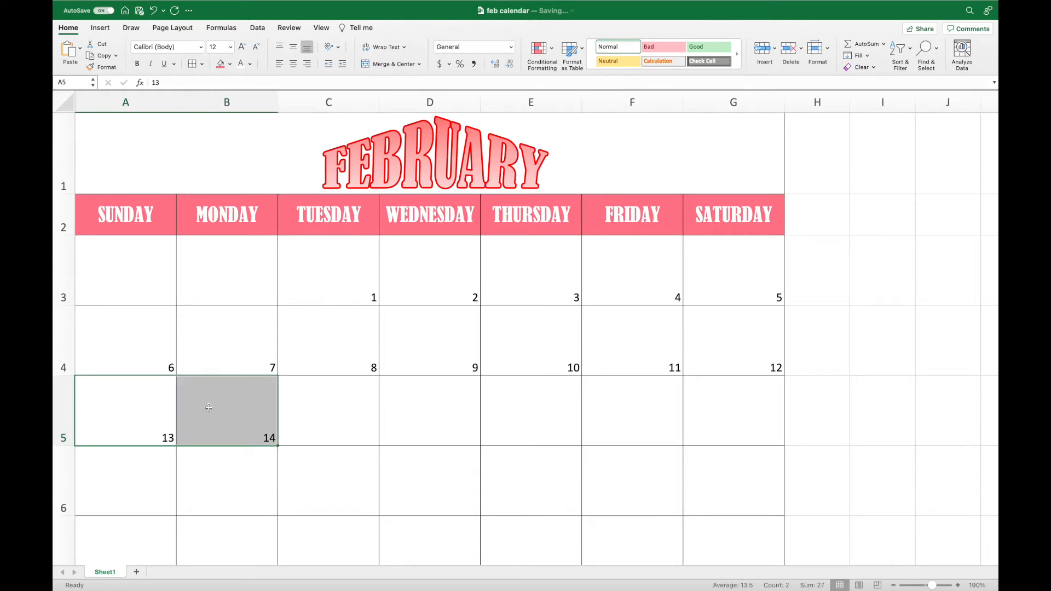
left_click_drag(279, 445, 739, 427)
Extend the date series of A4:G5 down through row 7, and clear the surplus dates after 28 in C7:G7
scroll(458, 498, "down", 3)
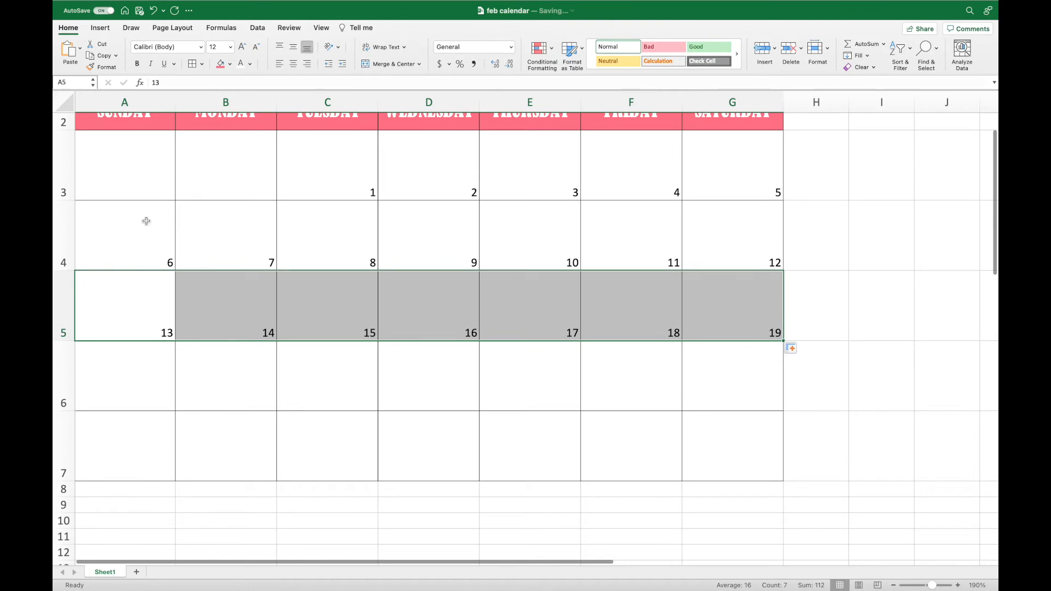
left_click(146, 220)
left_click_drag(146, 221, 711, 318)
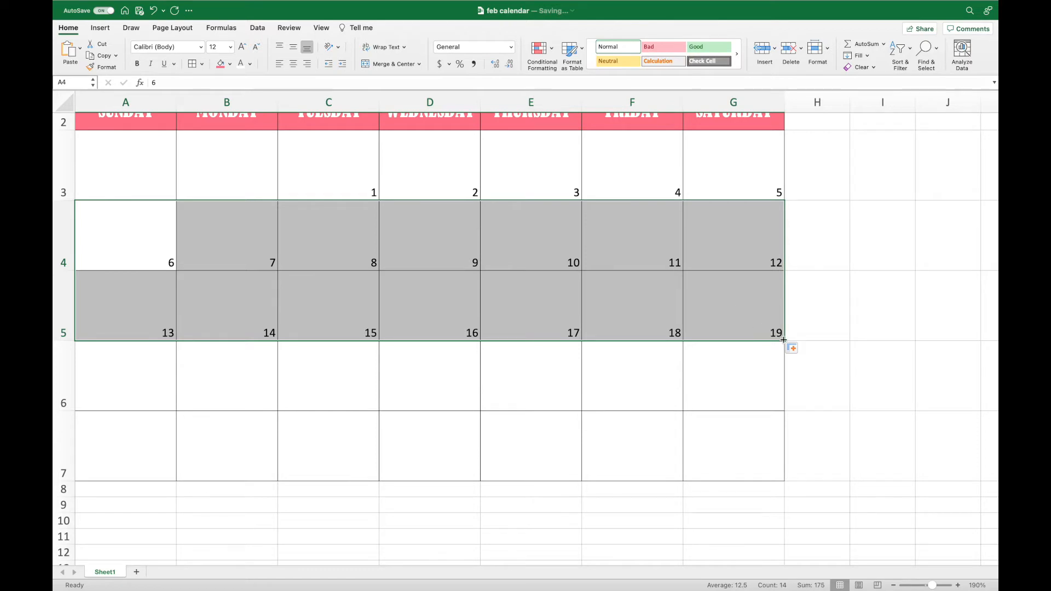
left_click_drag(784, 341, 369, 450)
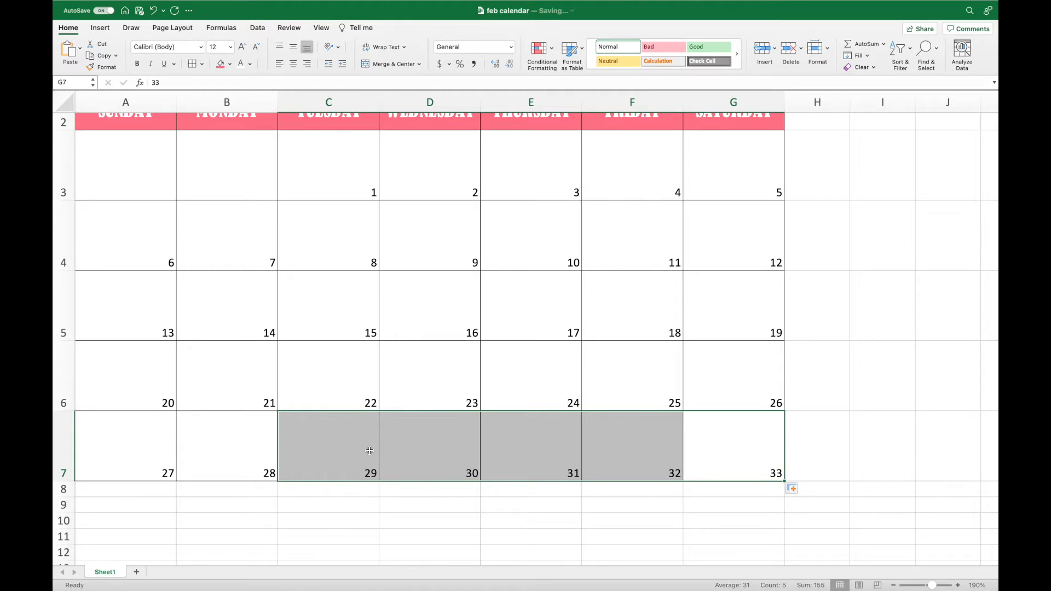
key("Delete")
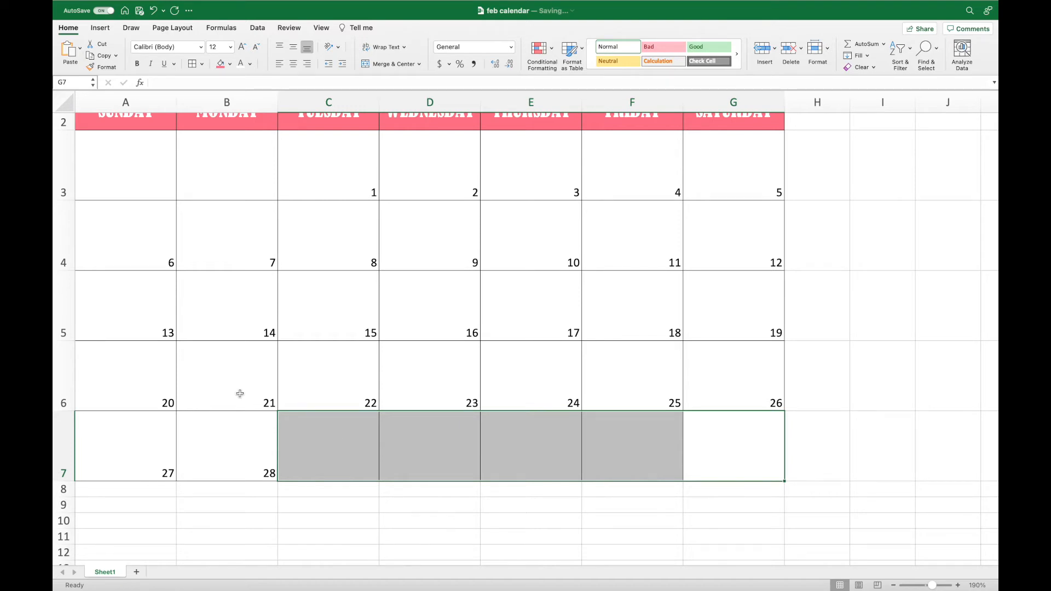
Set the font of the date cells A3:G7 to Gill Sans MT at size 11
left_click_drag(129, 182, 701, 425)
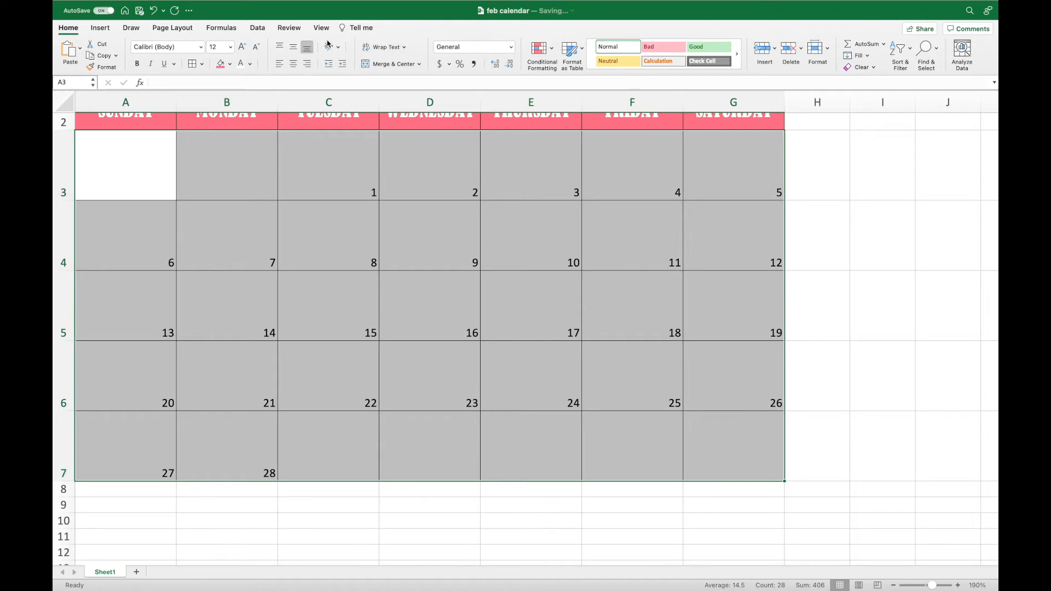
left_click(202, 48)
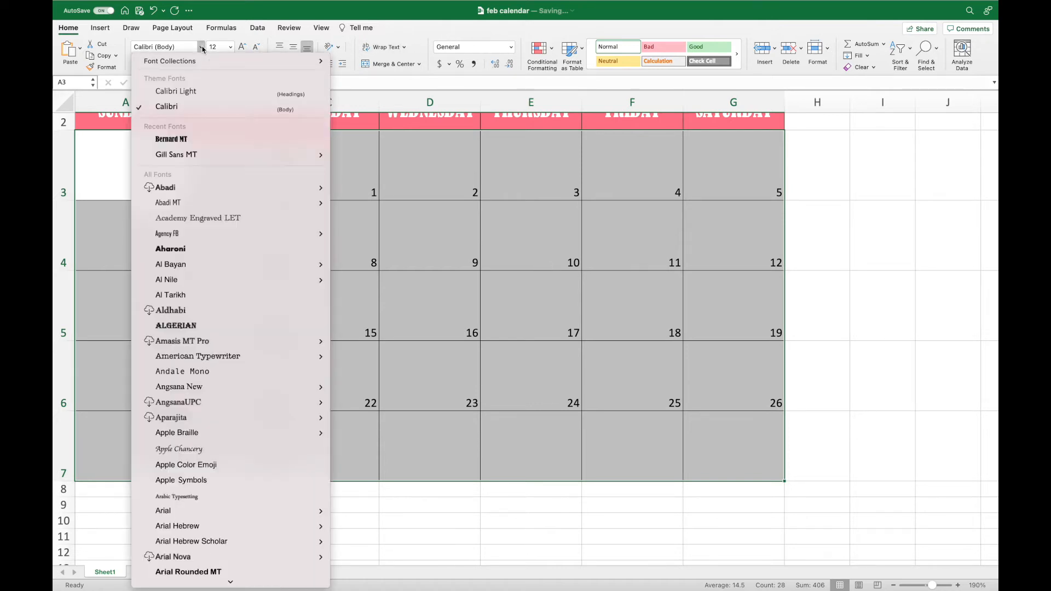
left_click(195, 155)
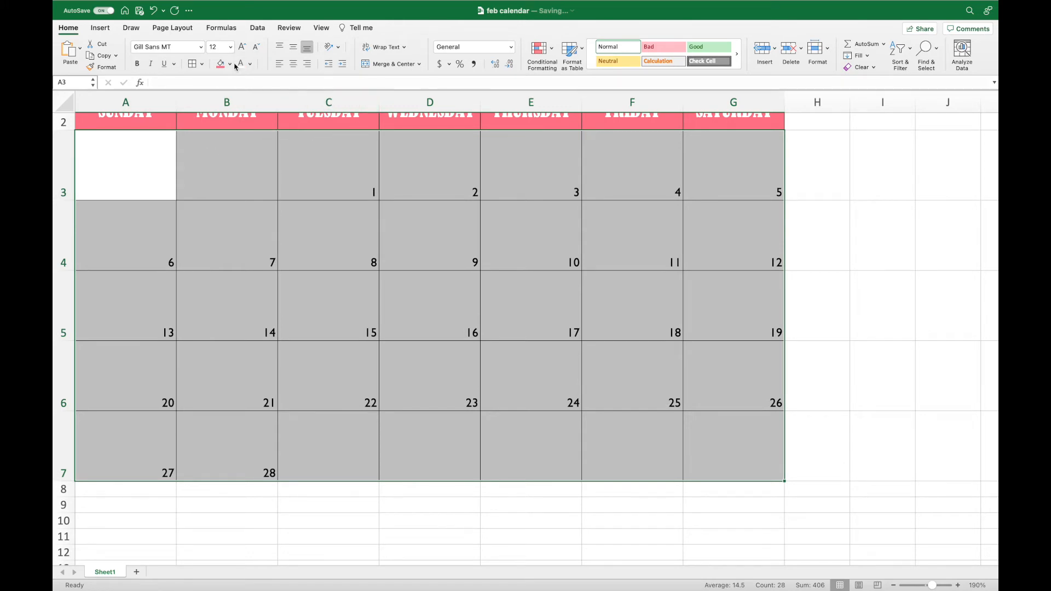
left_click(256, 48)
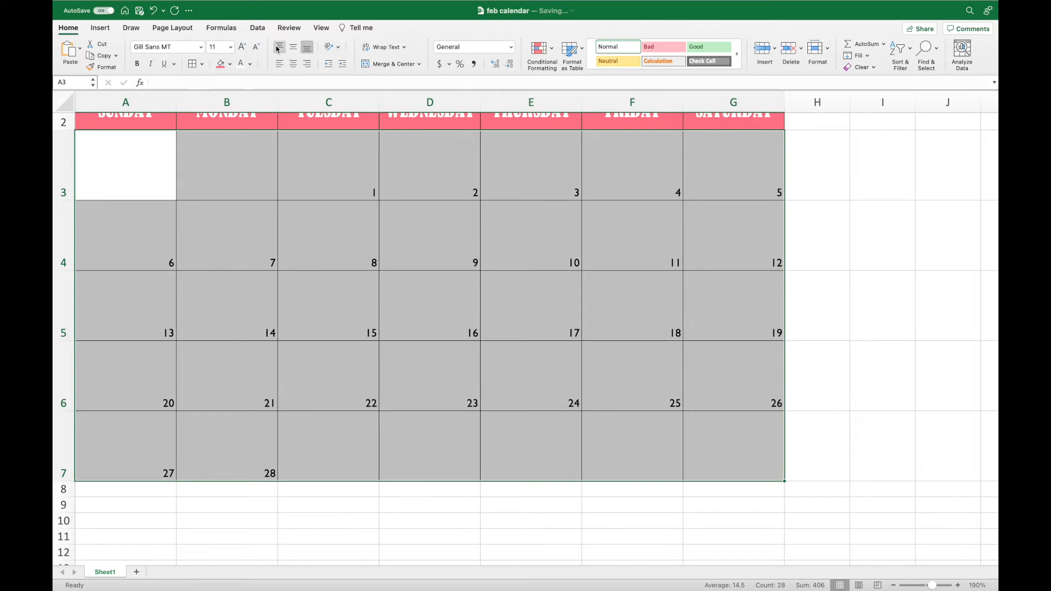
Align the dates in A3:G7 to the top and left of their cells
left_click(278, 48)
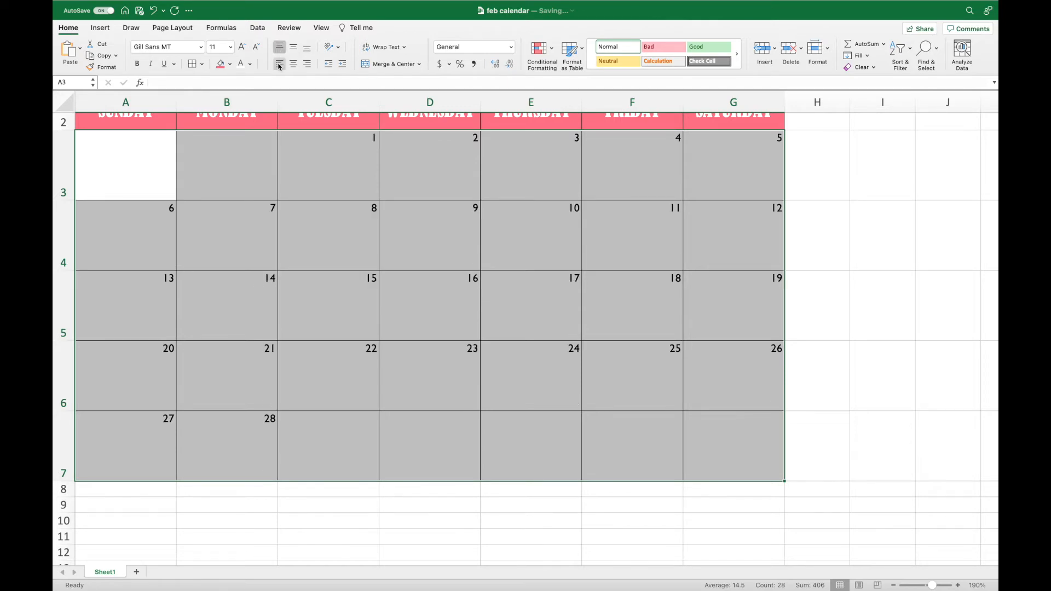
left_click(279, 64)
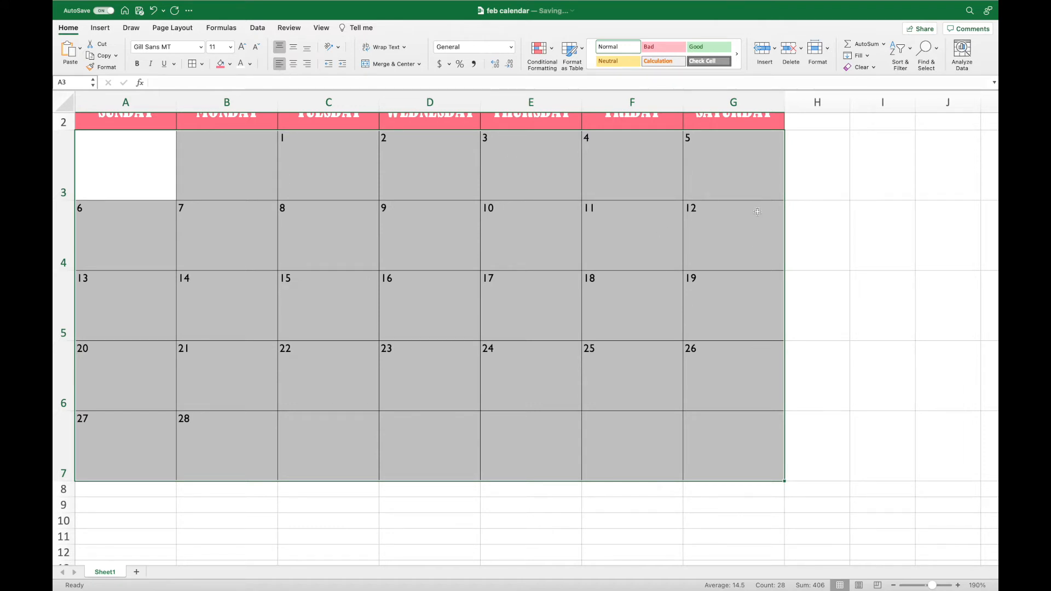
left_click(796, 207)
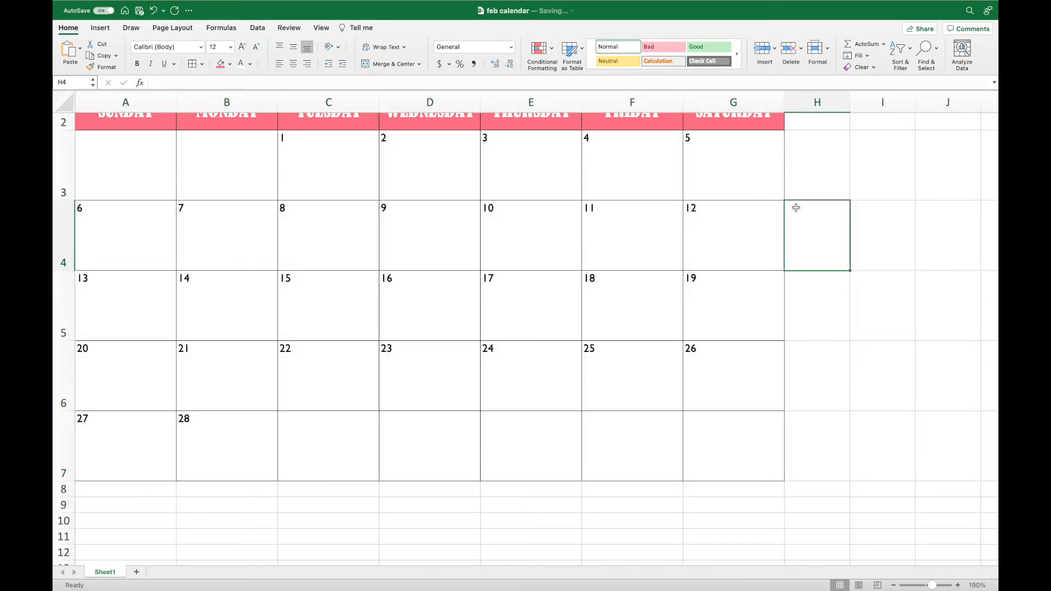
scroll(795, 206, "up", 3)
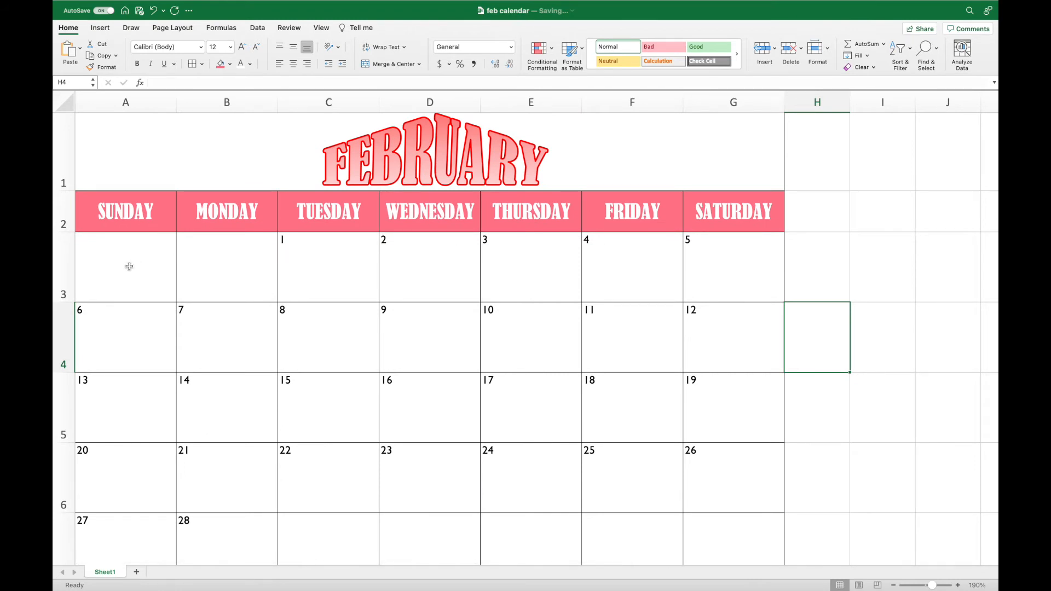
Apply inside borders to A3:G7 in a dash-dot line style with the recently used pink color
left_click_drag(129, 267, 709, 526)
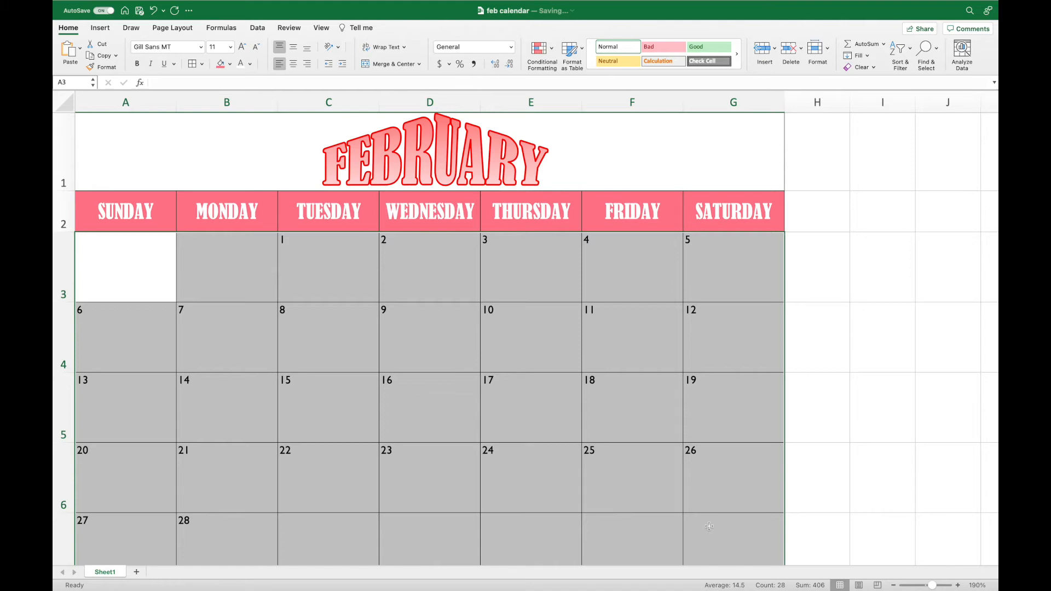
scroll(700, 461, "down", 2)
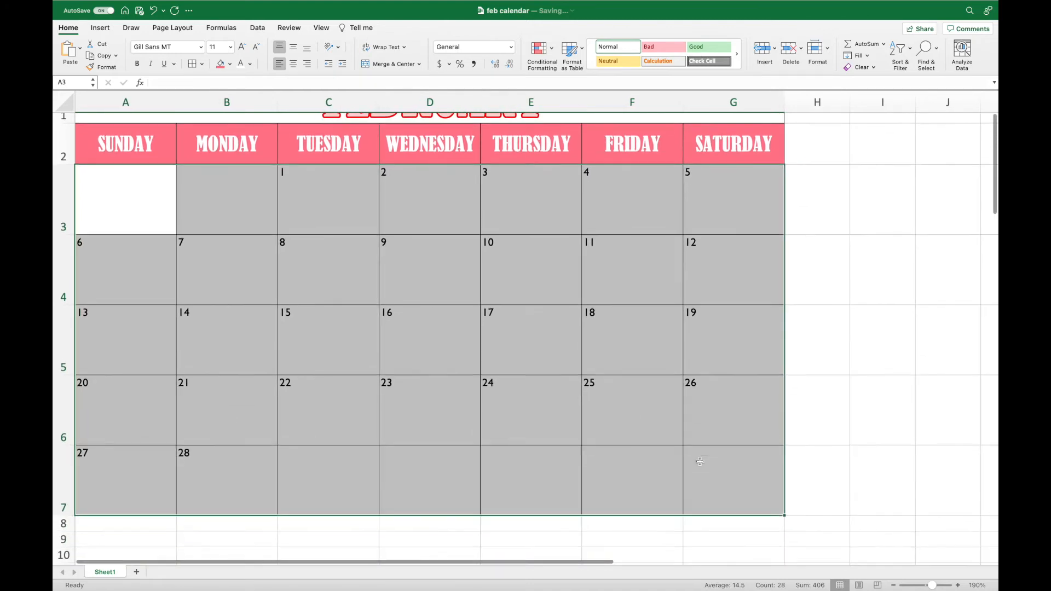
scroll(699, 462, "up", 3)
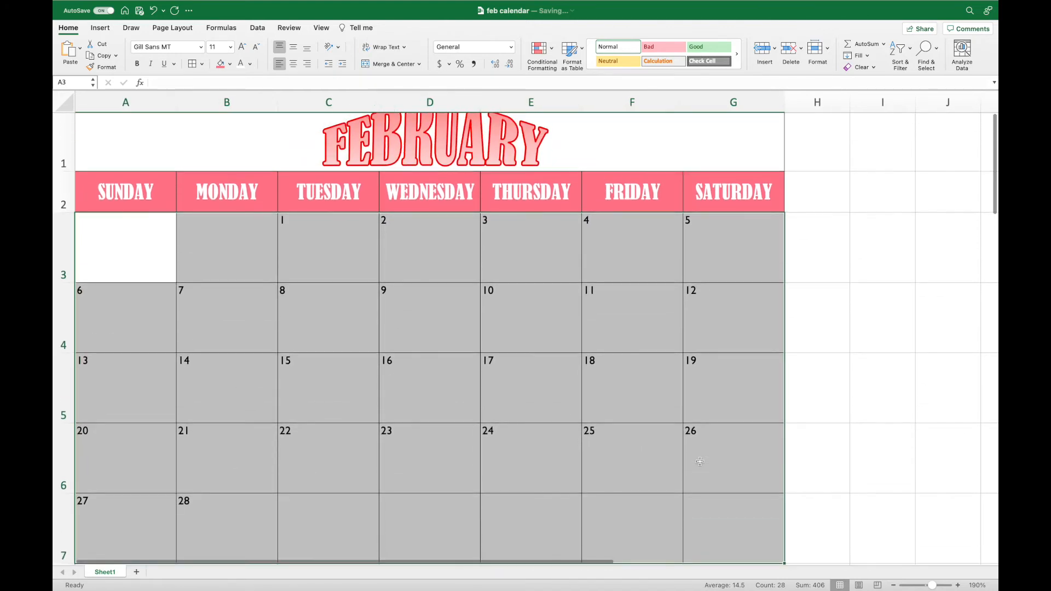
left_click(202, 66)
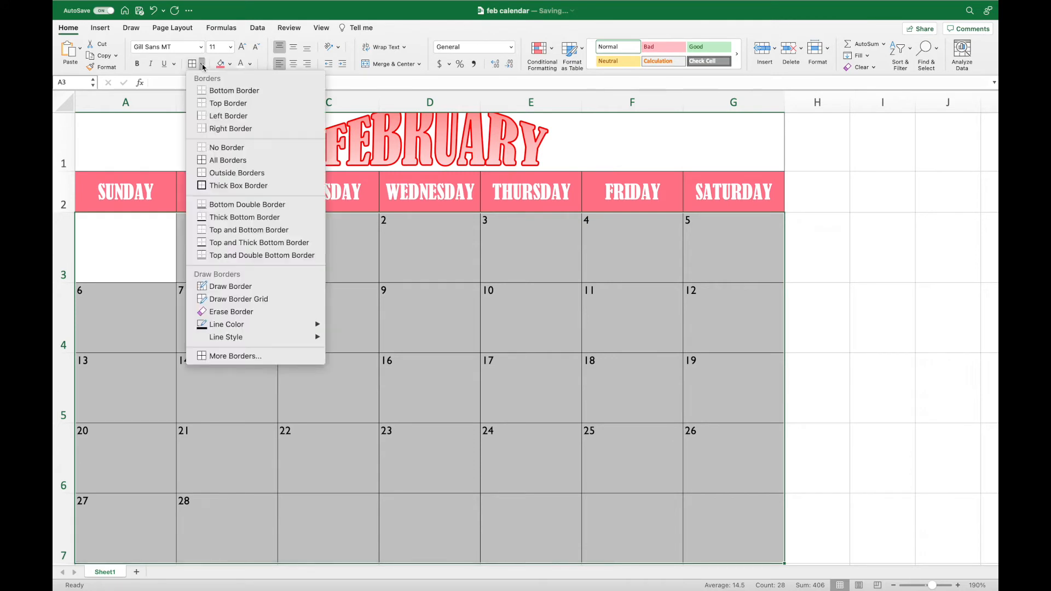
left_click(229, 359)
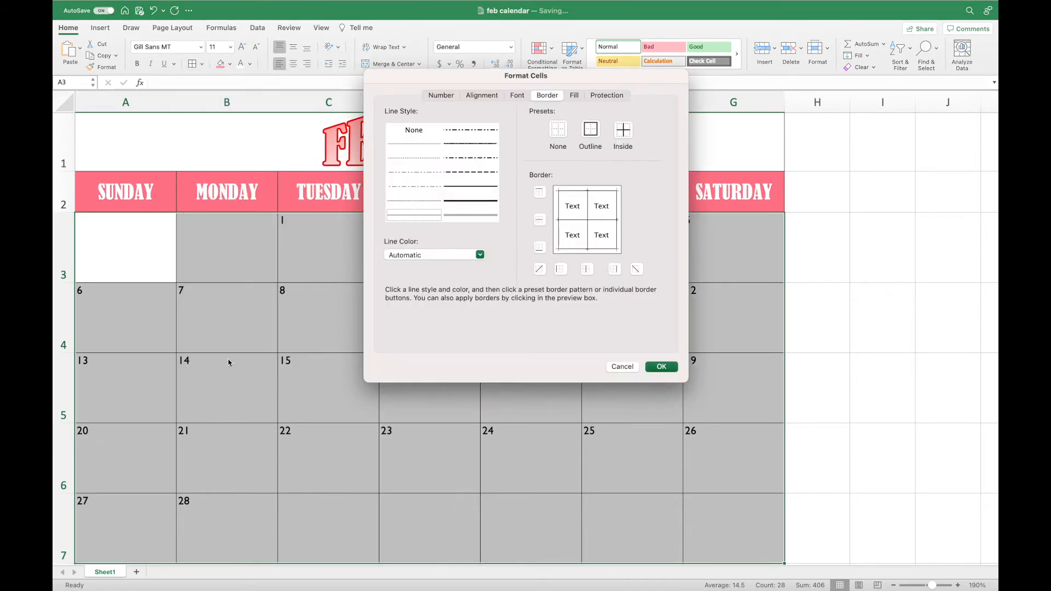
left_click(459, 146)
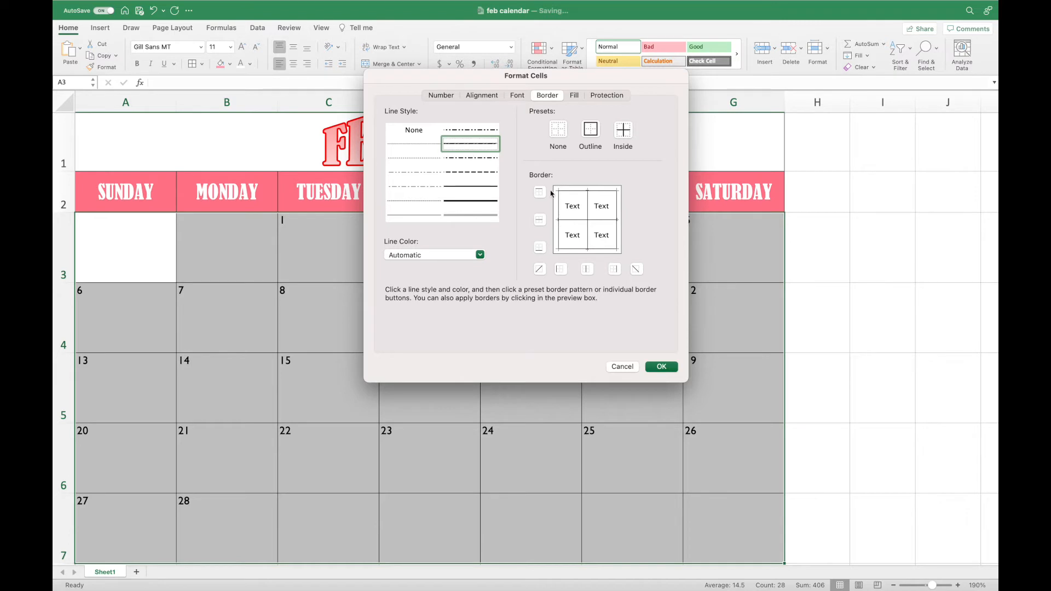
left_click(627, 131)
left_click(480, 255)
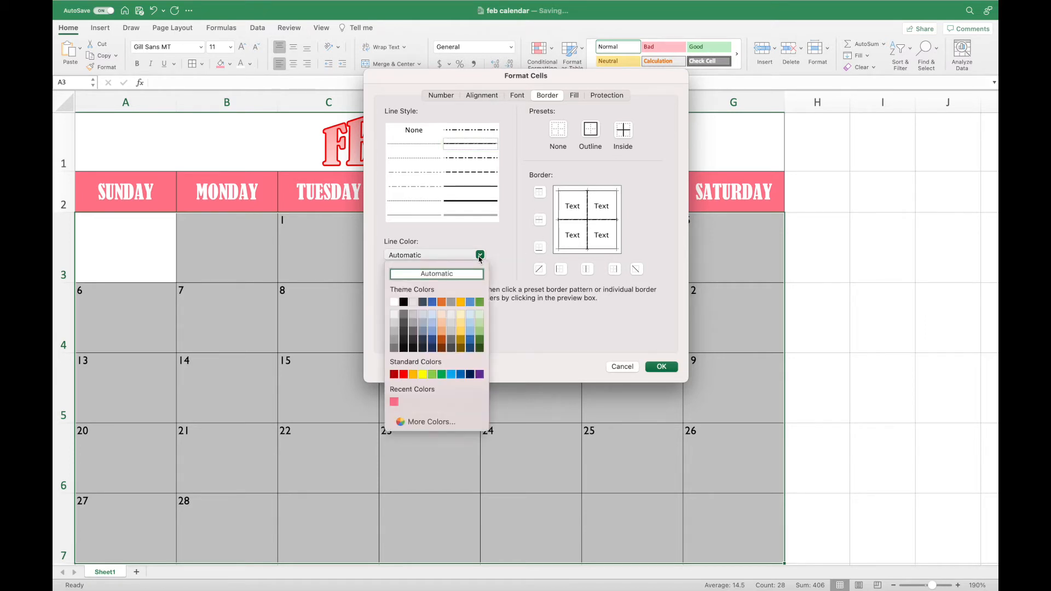
left_click(394, 403)
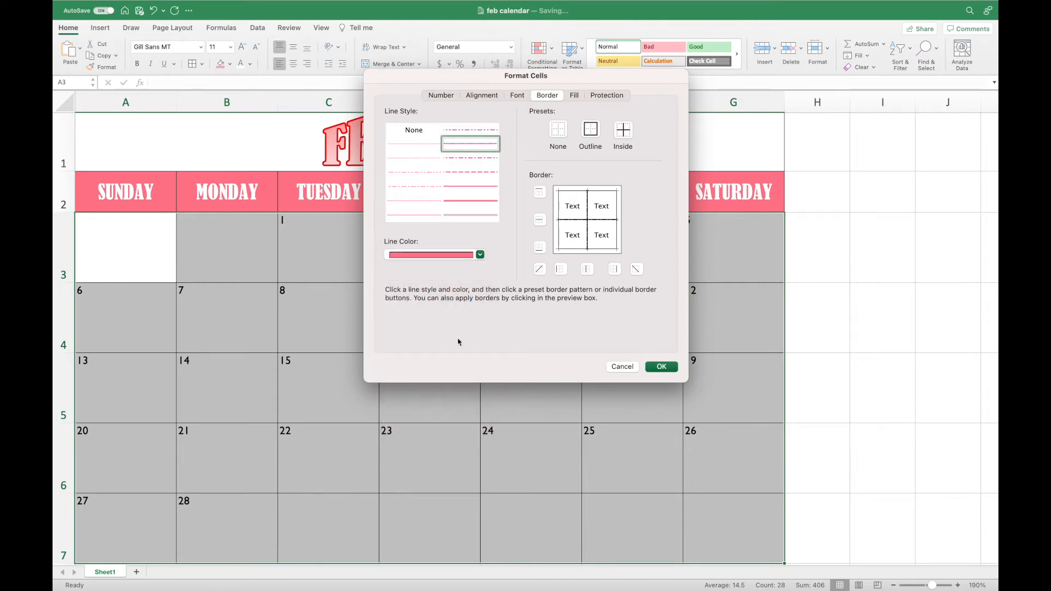
left_click(626, 134)
left_click(661, 367)
left_click(879, 307)
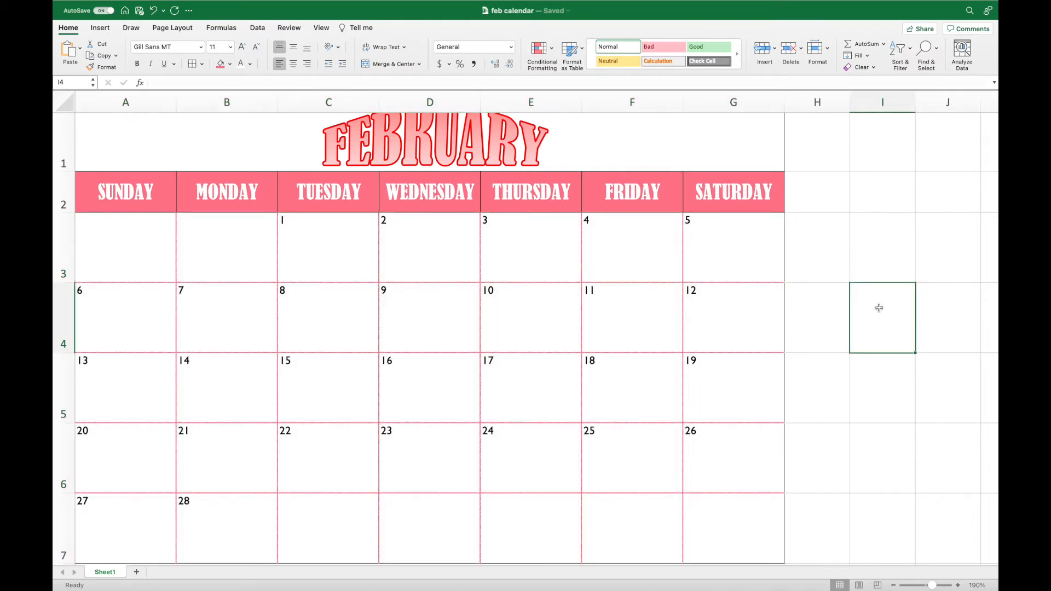
Put a Thick Box Border around the whole calendar, A1:G7
left_click(114, 144)
left_click_drag(114, 144, 316, 527)
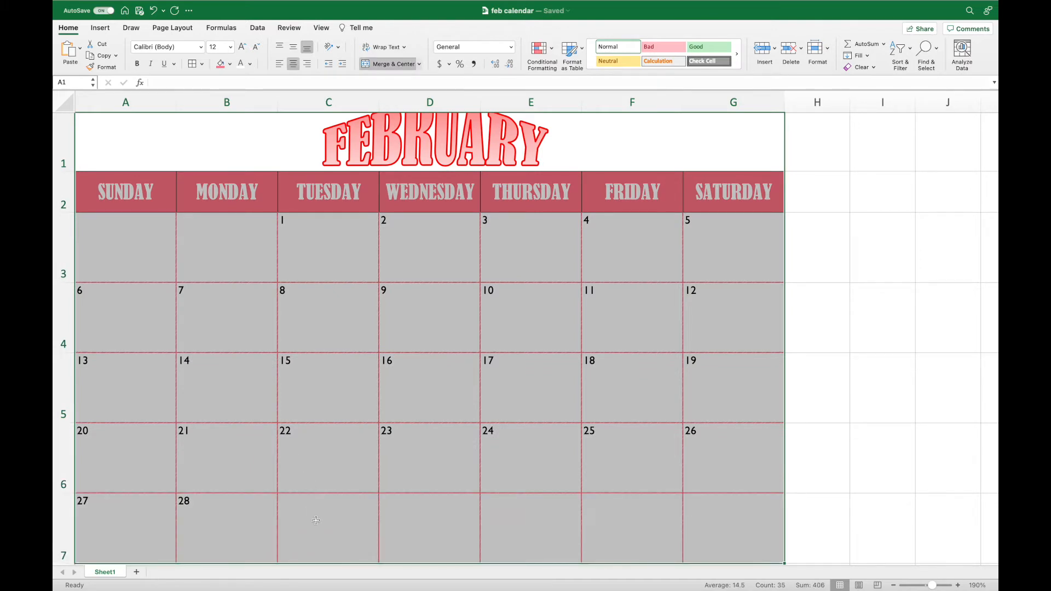
left_click(203, 64)
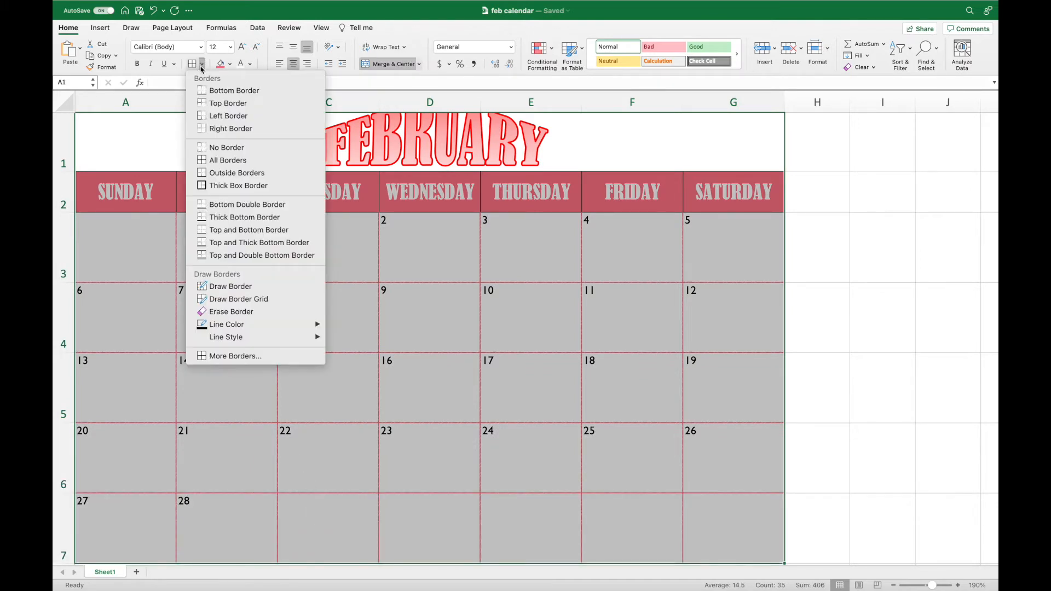
left_click(213, 186)
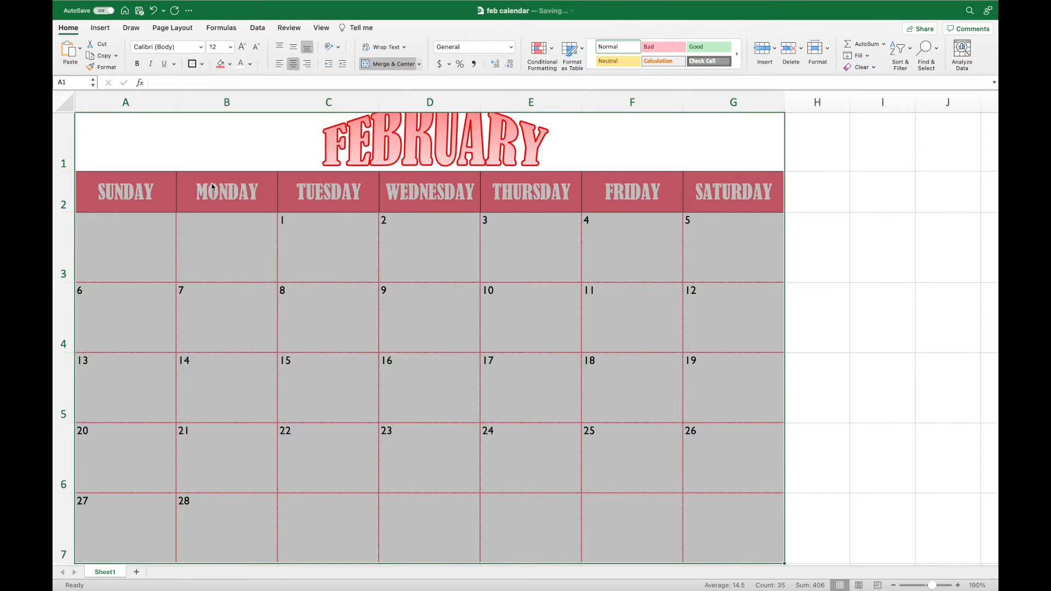
left_click(883, 167)
scroll(448, 171, "up", 2)
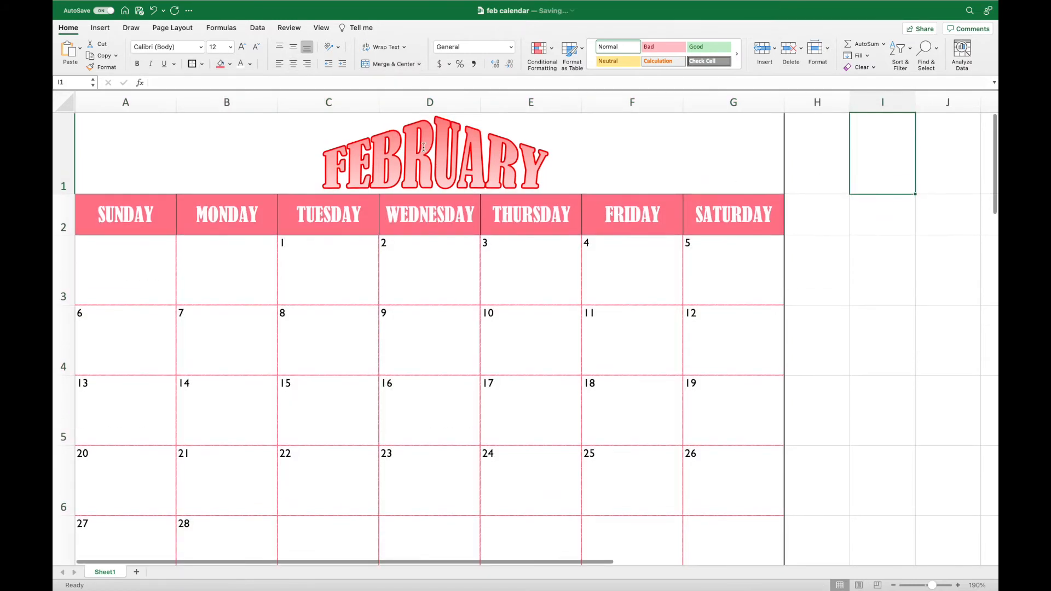
scroll(433, 159, "down", 2)
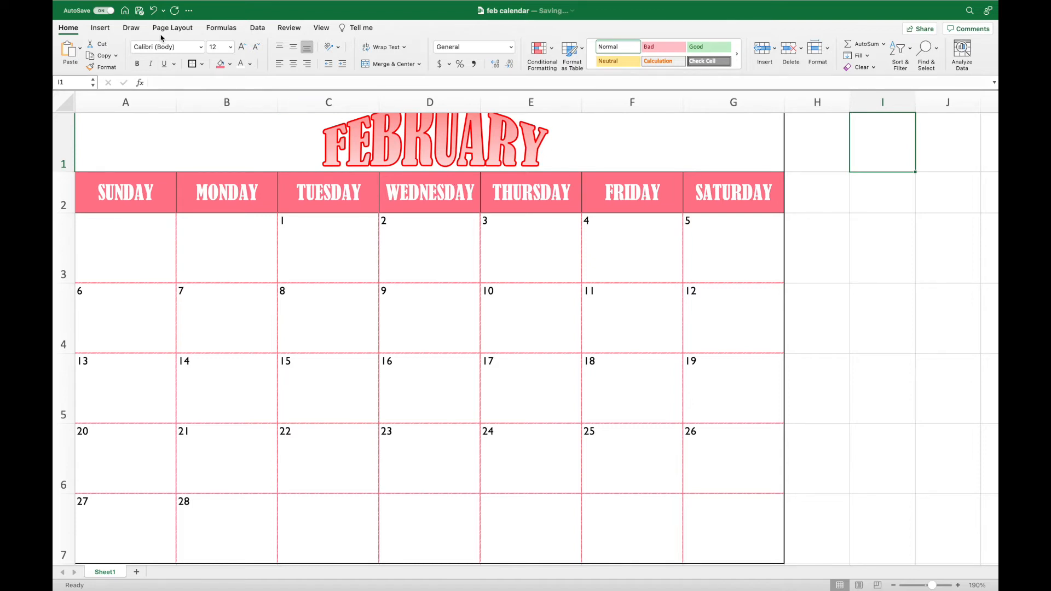
Set the page orientation to landscape and the print scaling to fit 1 page wide by 1 tall
left_click(172, 113)
left_click(172, 29)
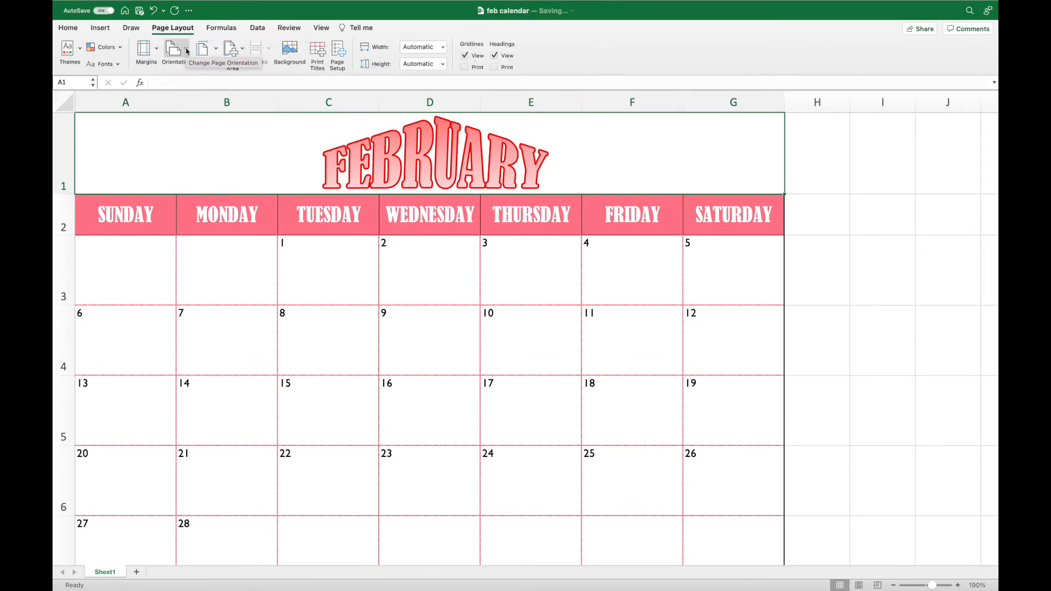
left_click(187, 51)
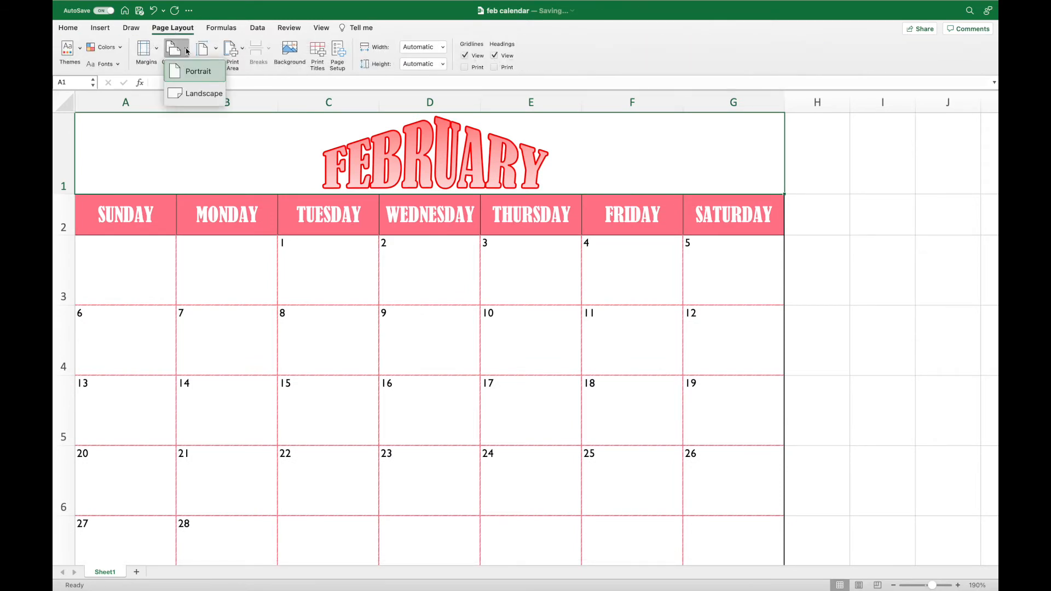
left_click(192, 95)
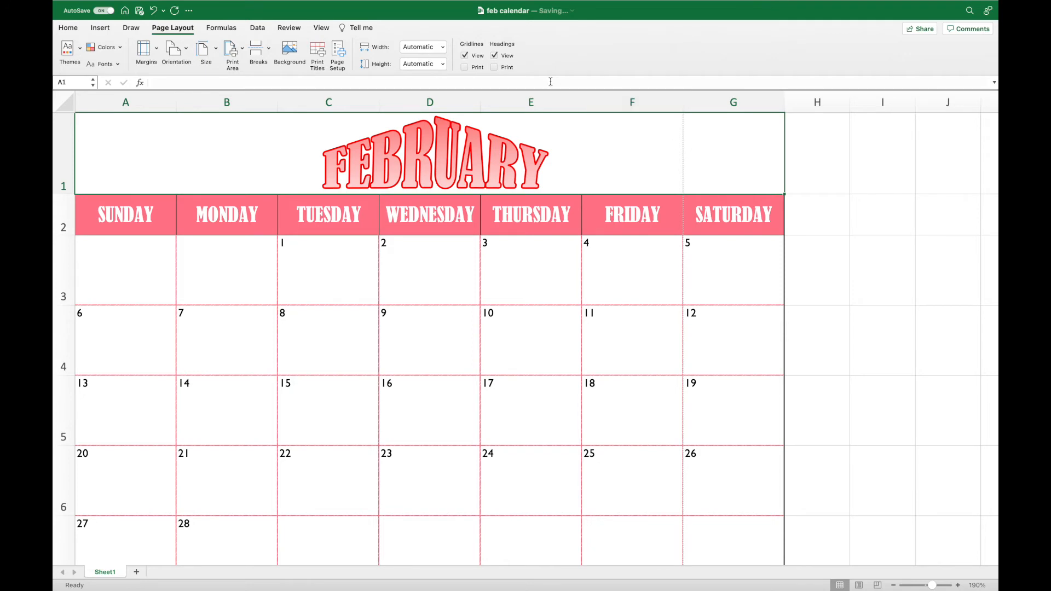
left_click(339, 53)
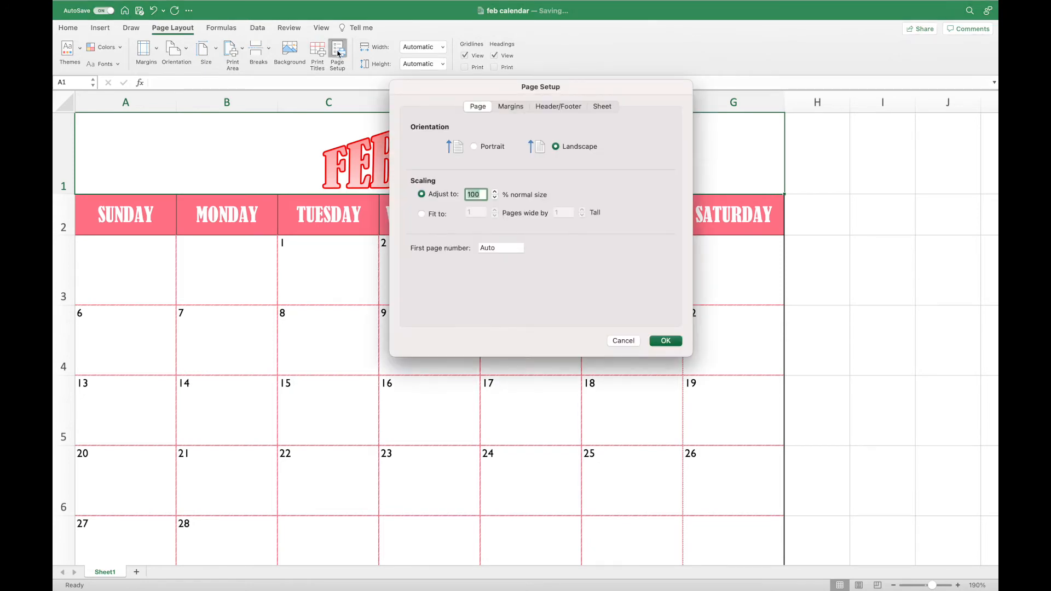
left_click(422, 217)
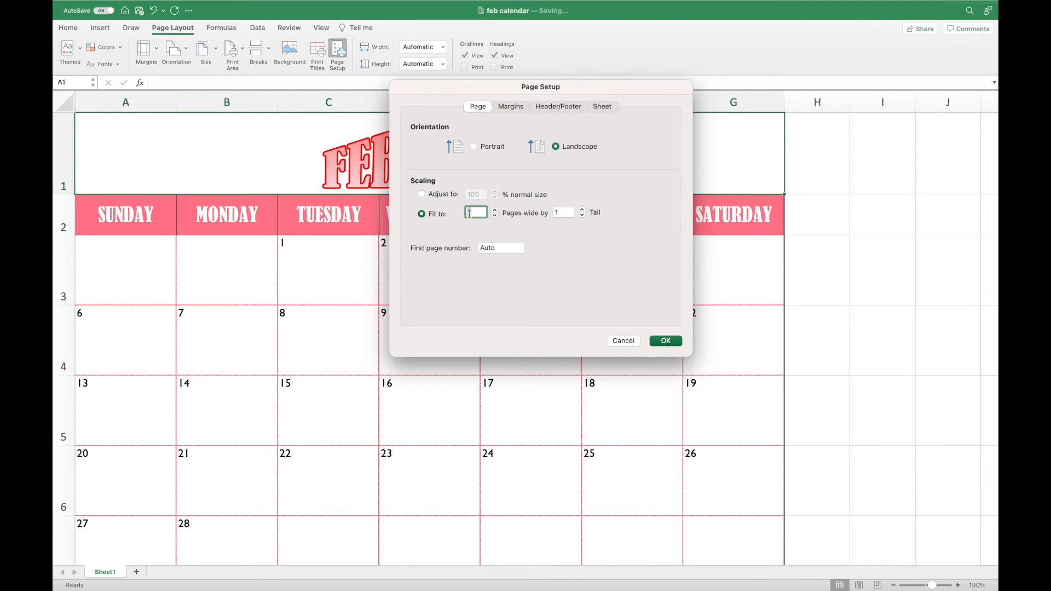
Center the calendar on the page both horizontally and vertically
left_click(502, 108)
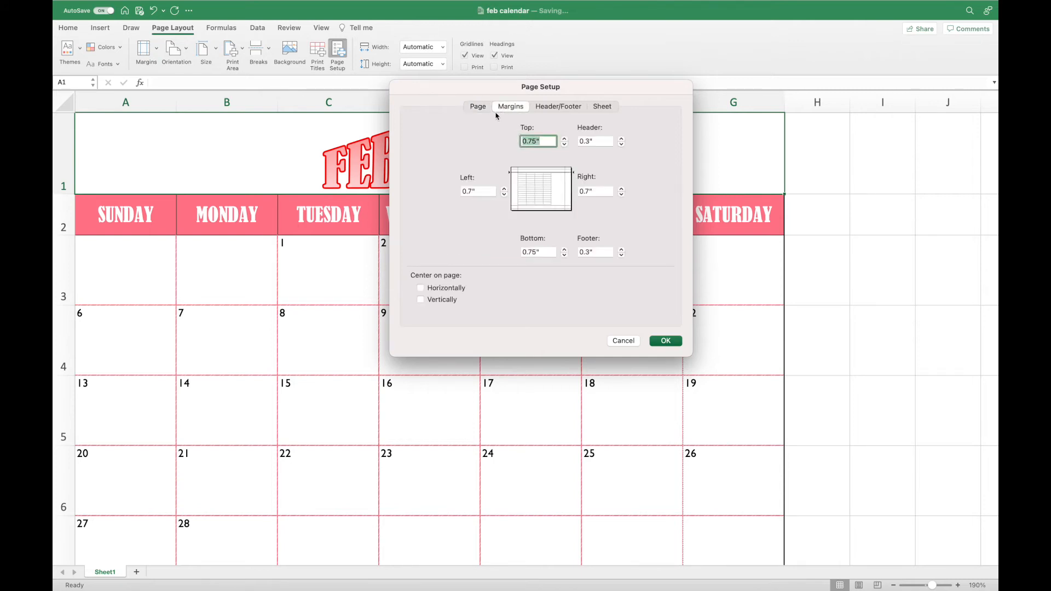
left_click(421, 289)
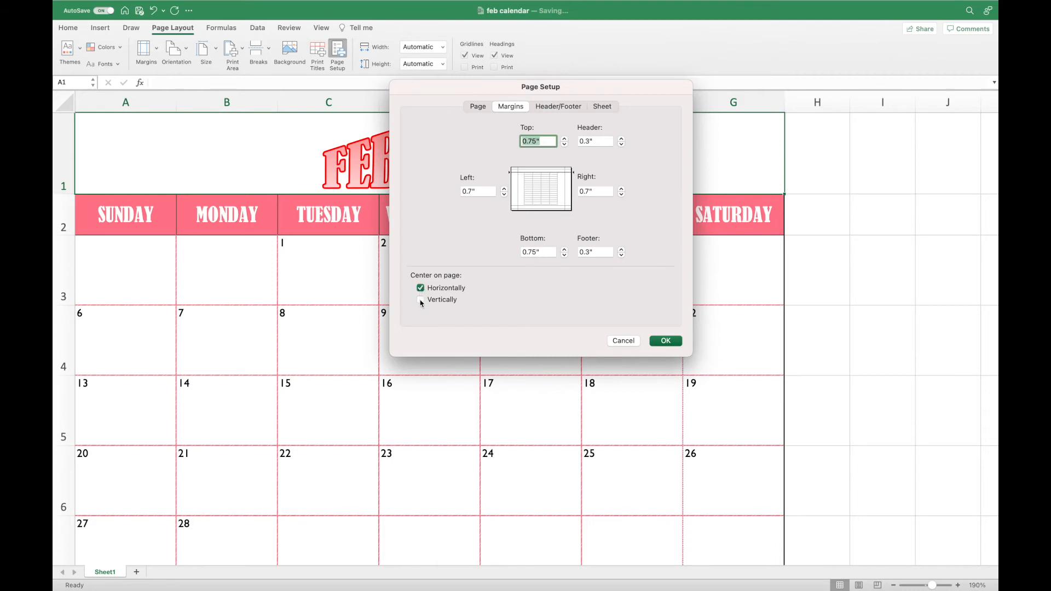
left_click(421, 301)
Set the top, left, right and bottom page margins to 0.5 inches and apply the page setup
left_click(565, 145)
left_click(505, 194)
left_click(505, 189)
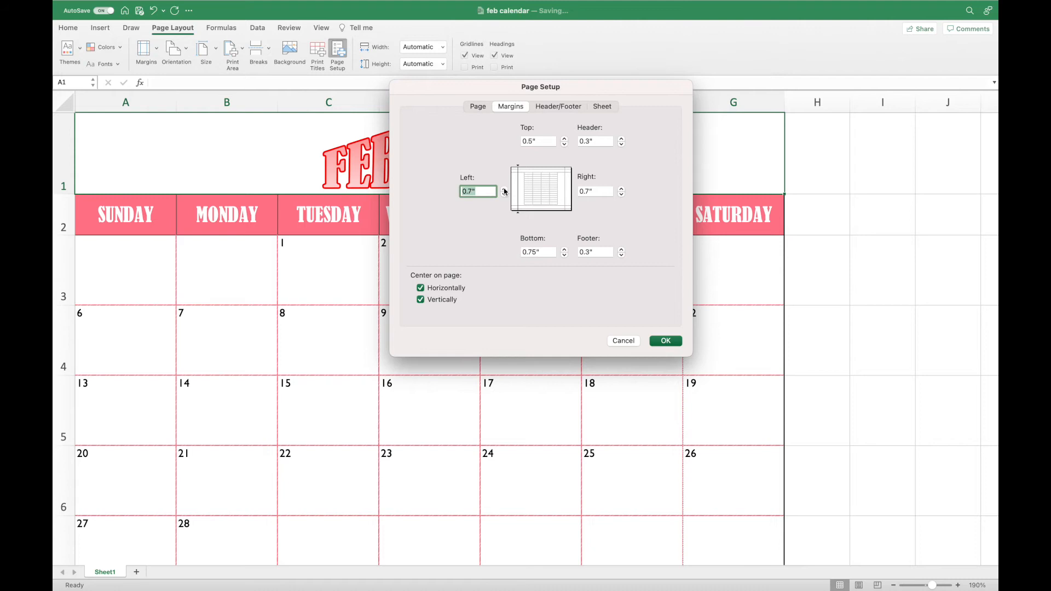
type(".5")
key("Tab")
type(".5")
left_click(564, 255)
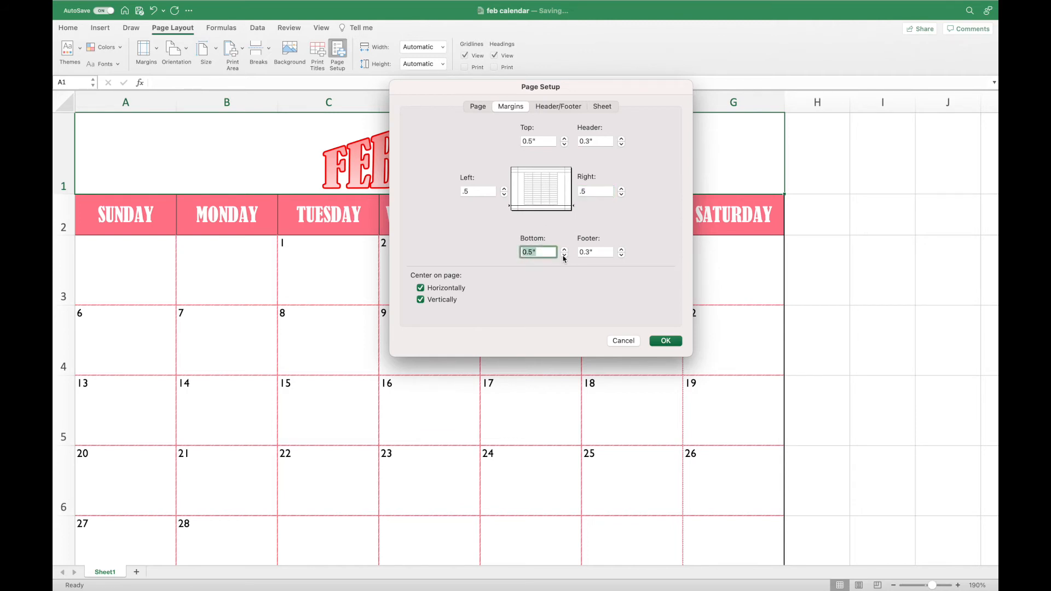
left_click(675, 343)
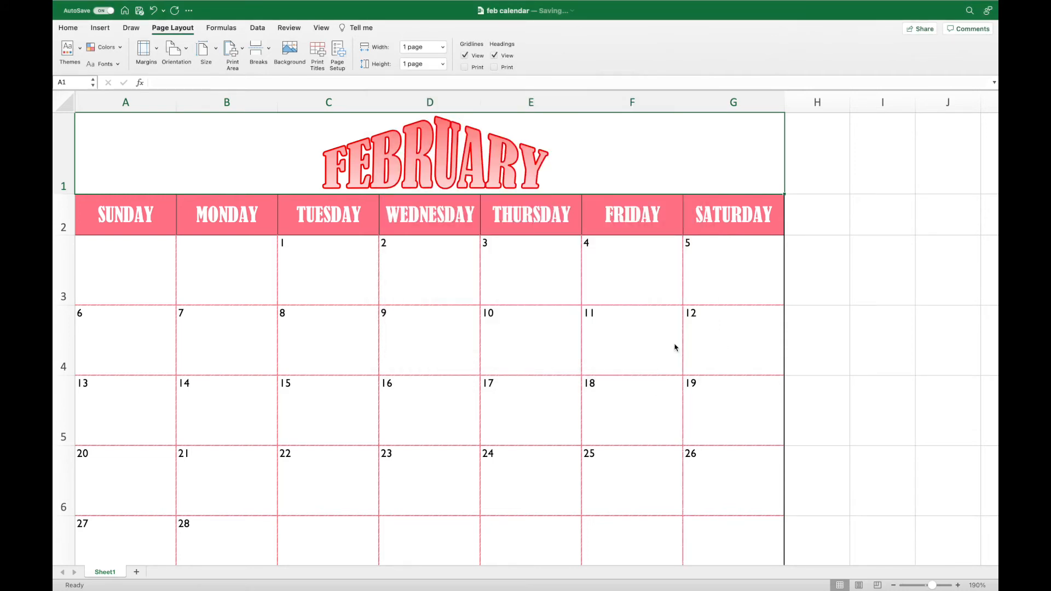
Check the calendar's print preview and close it without printing
left_click(828, 214)
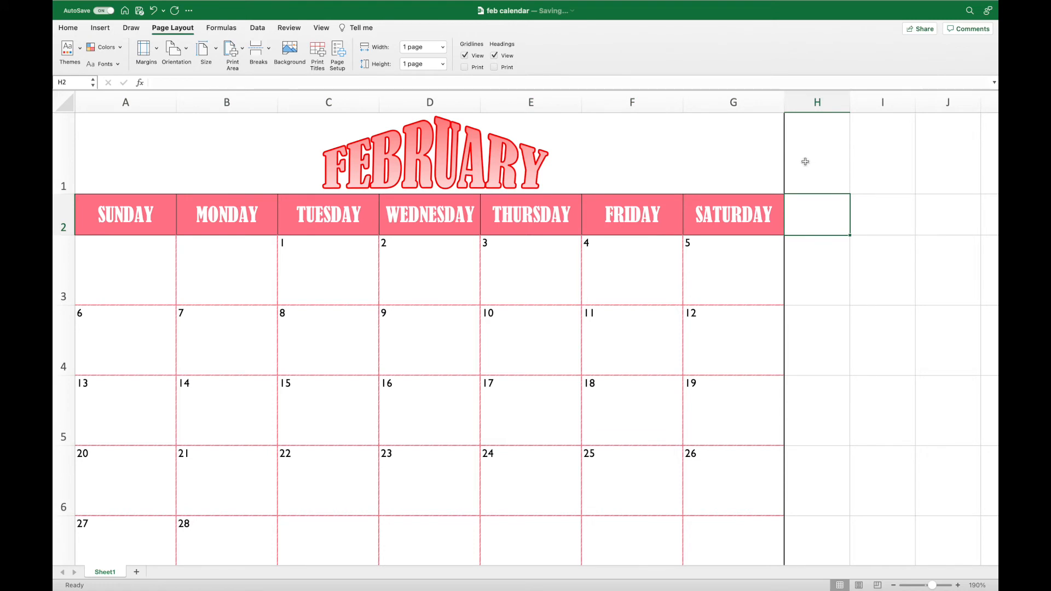
key("super+p")
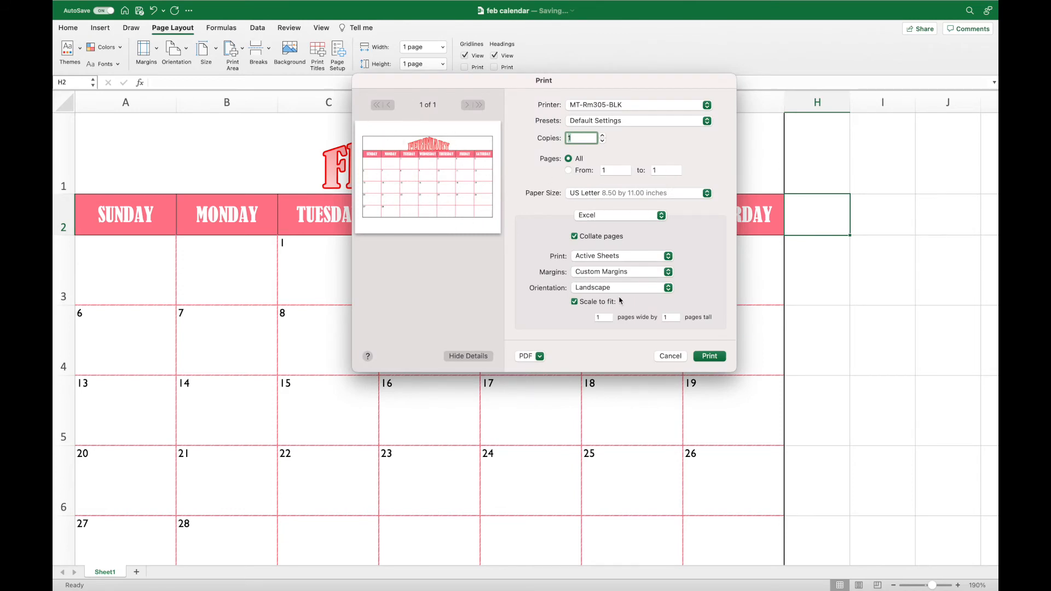
left_click(673, 358)
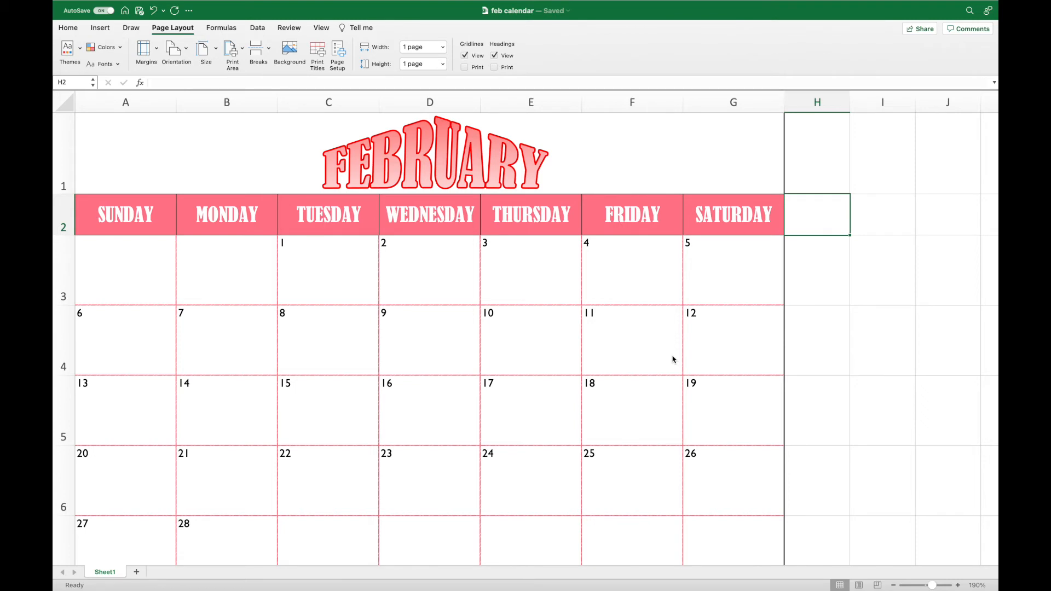
Insert a text box reading "Valentine's Day" in the February 14 cell
left_click(237, 419)
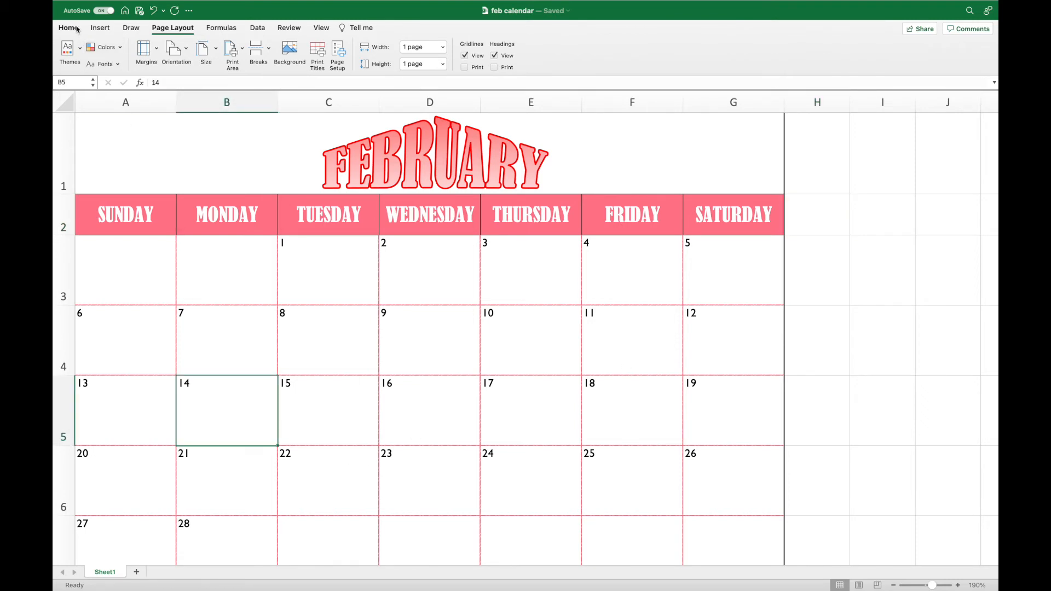
left_click(100, 31)
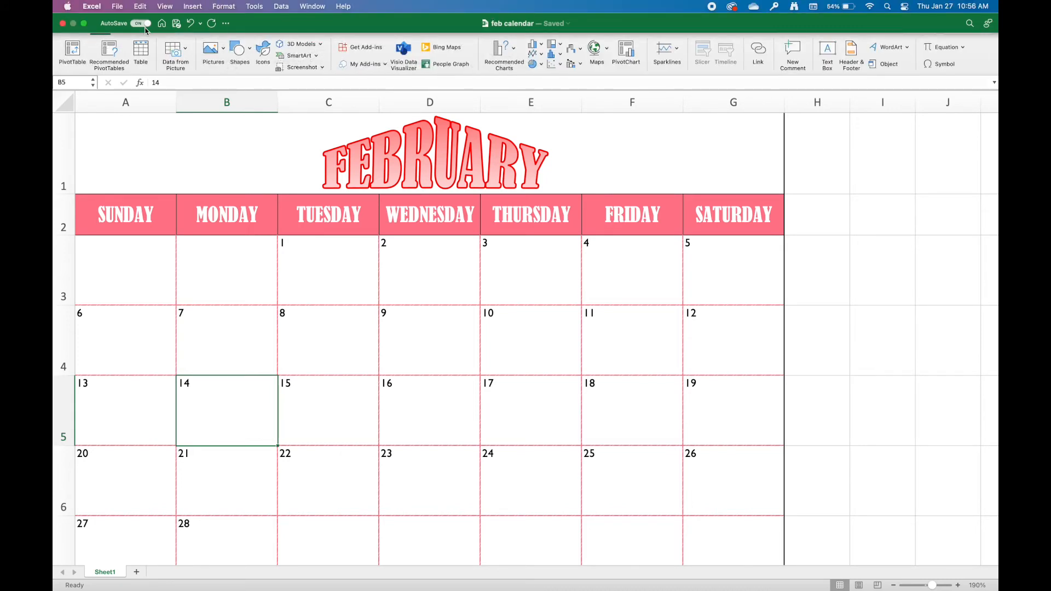
left_click(248, 51)
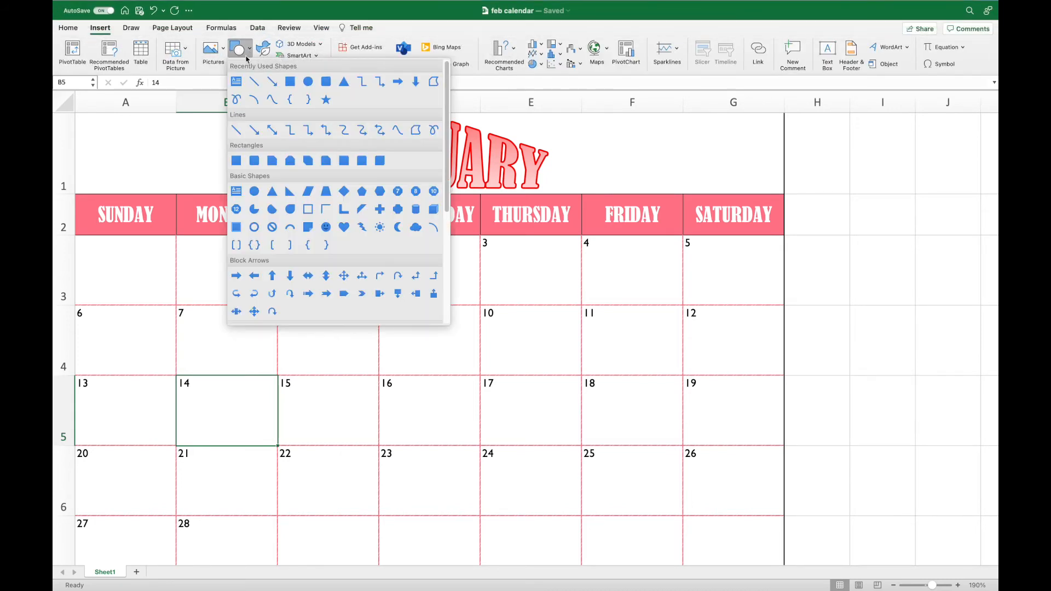
left_click(236, 82)
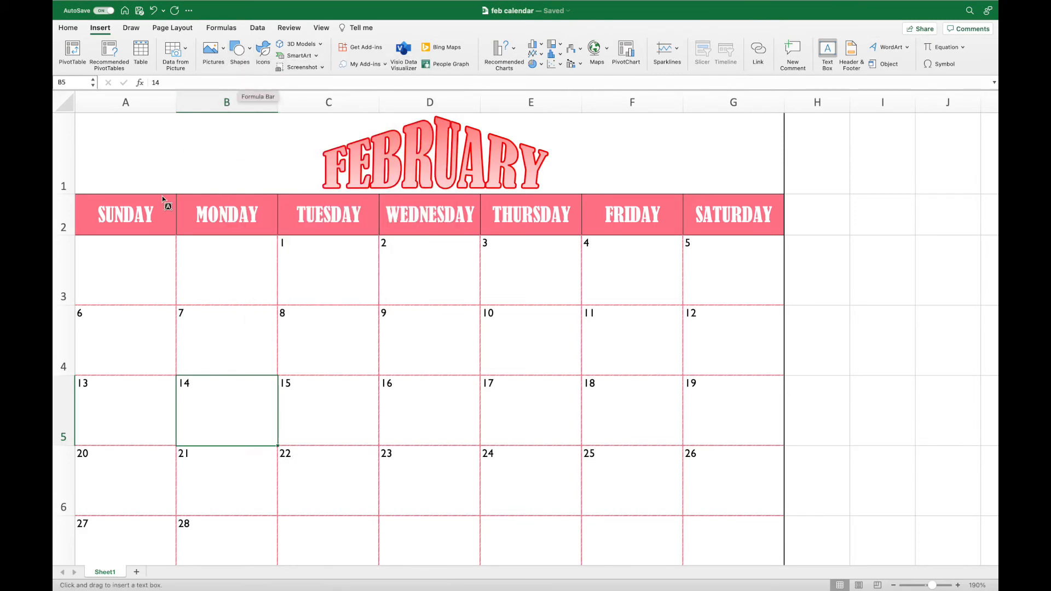
left_click(180, 420)
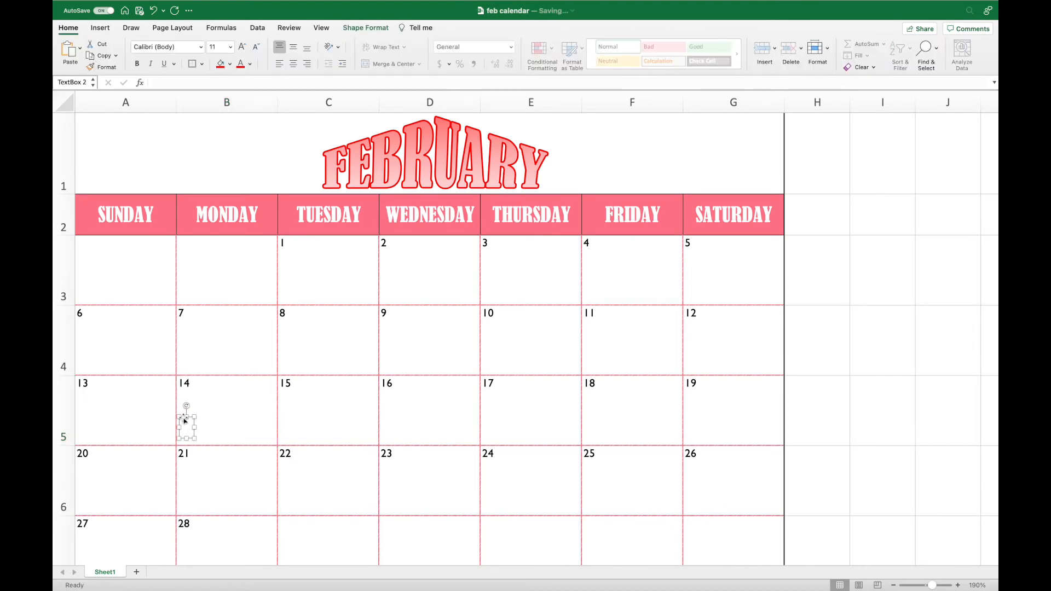
type("Valentine's Day")
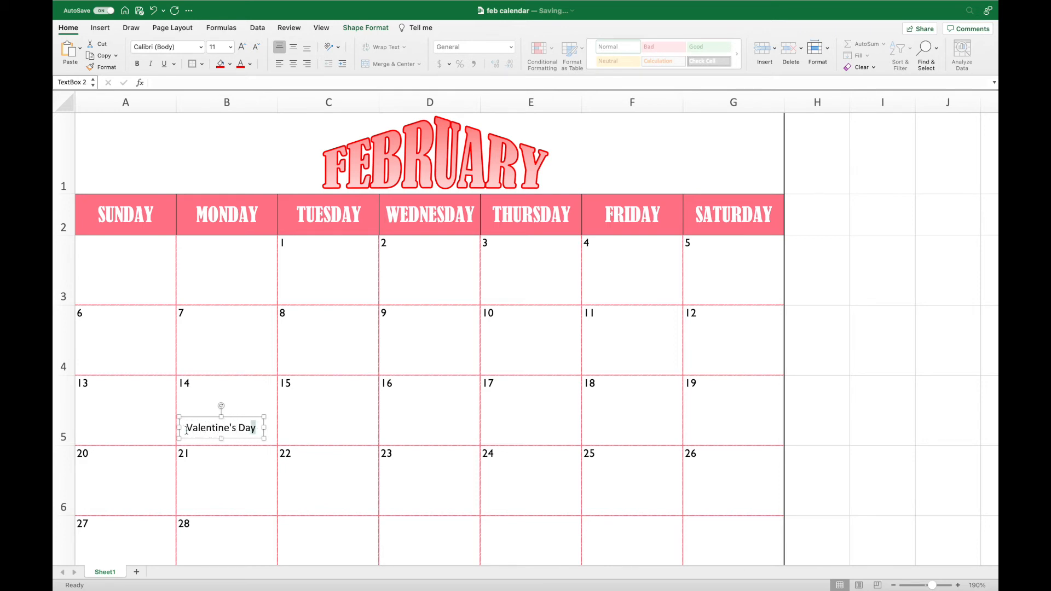
Format the Valentine's Day text in red Gill Sans MT
left_click_drag(256, 431, 162, 428)
left_click(240, 64)
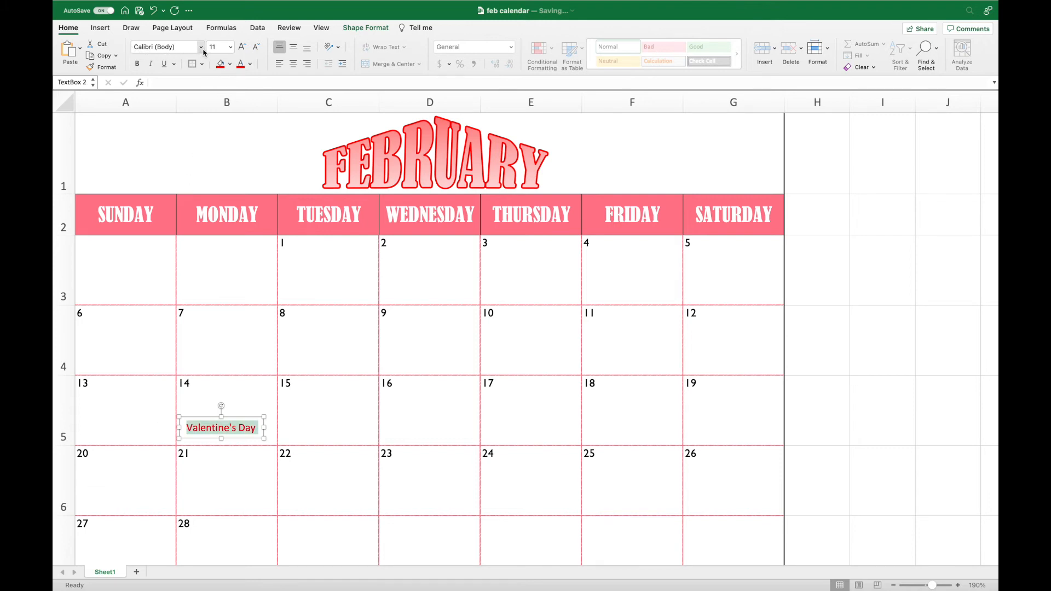
left_click(201, 47)
left_click(176, 140)
left_click(242, 400)
Move the Valentine's Day text box down to the bottom of the February 14 cell and deselect it
left_click(218, 426)
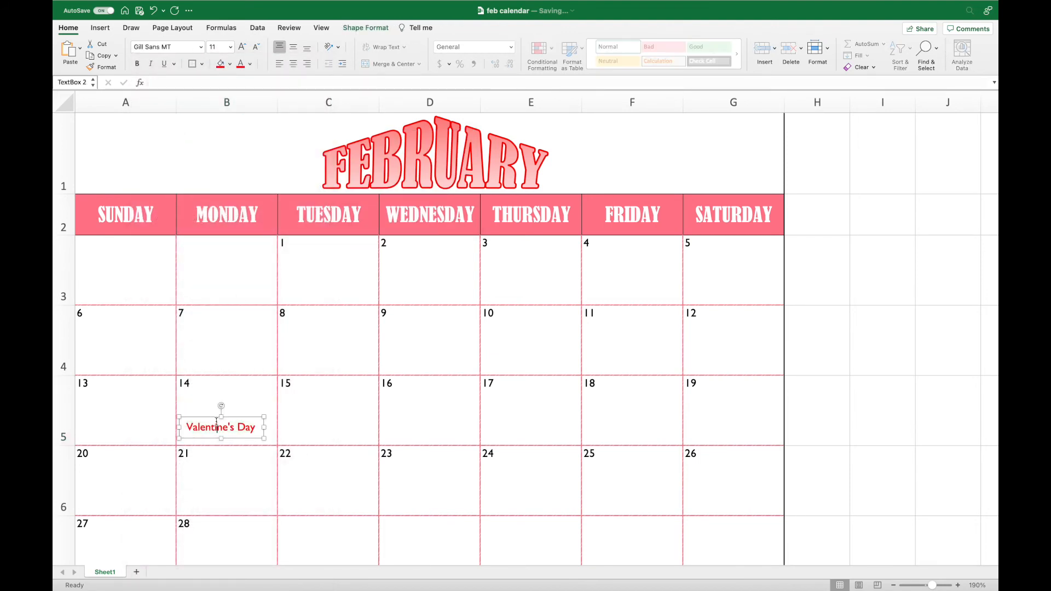
left_click_drag(214, 418, 221, 431)
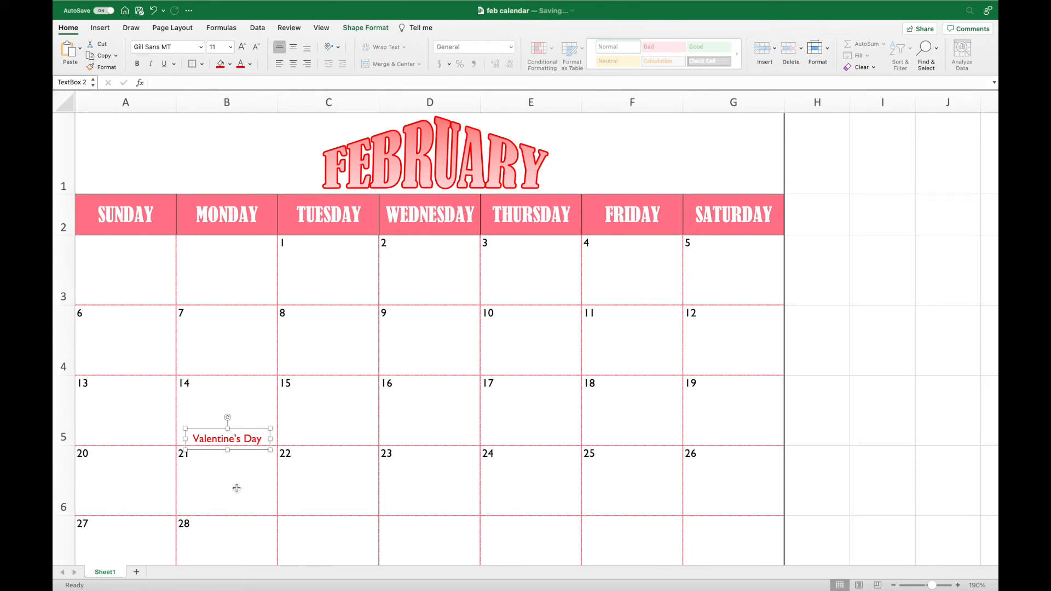
key("Escape")
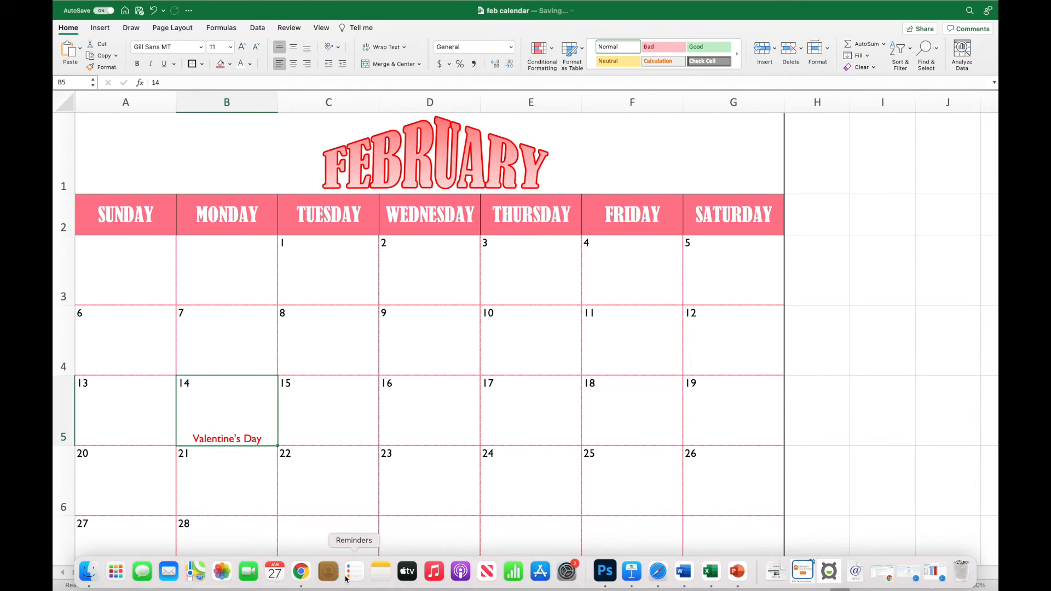
Switch to Chrome, search Google for "superbowl logo" in a new tab and browse the image results
left_click(305, 576)
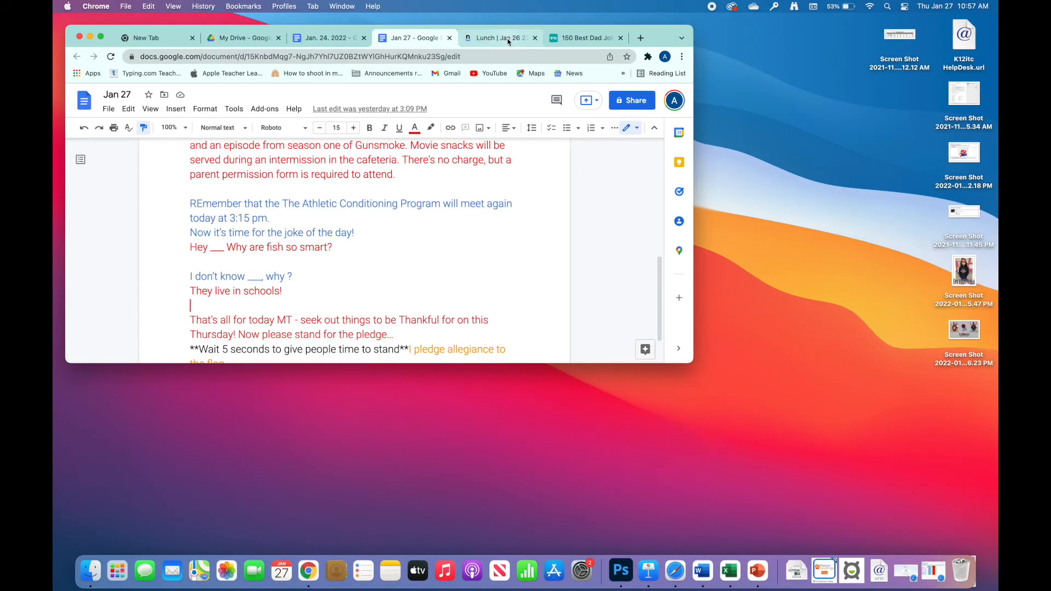
left_click(642, 39)
type("sup")
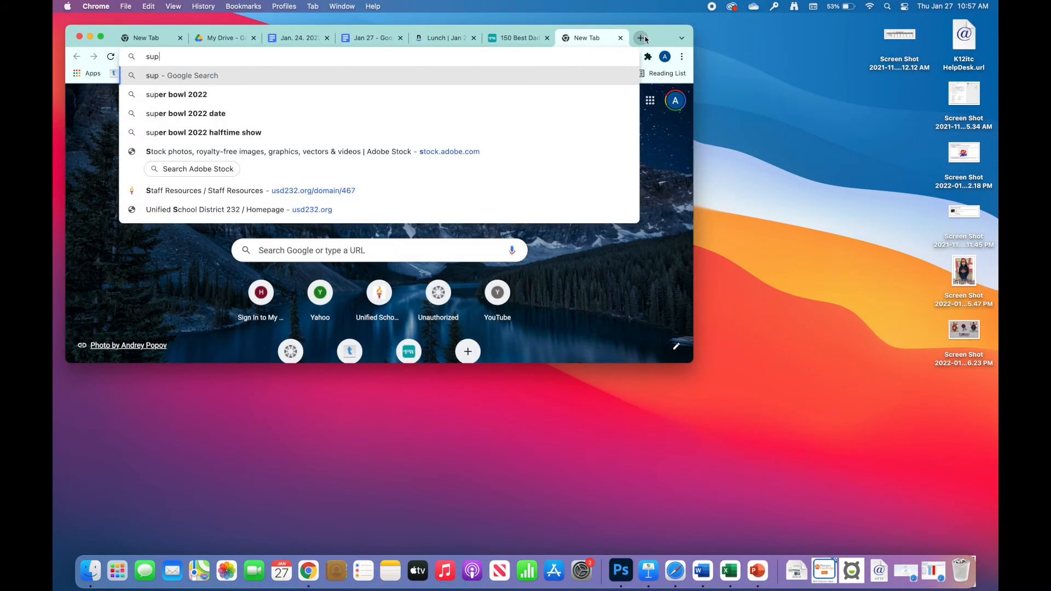
type("erbowl ")
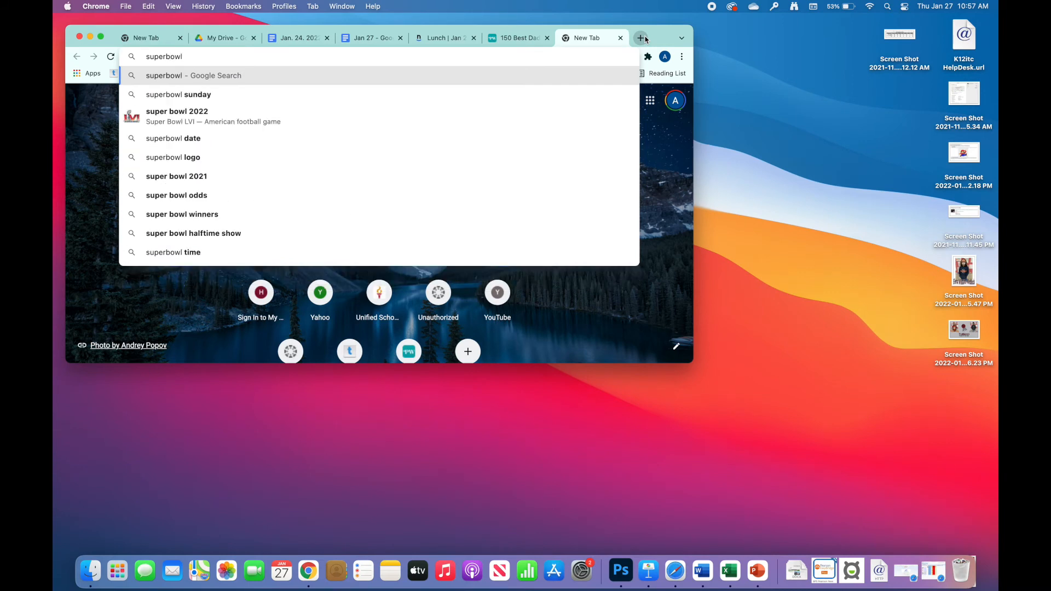
type("logo")
key("Return")
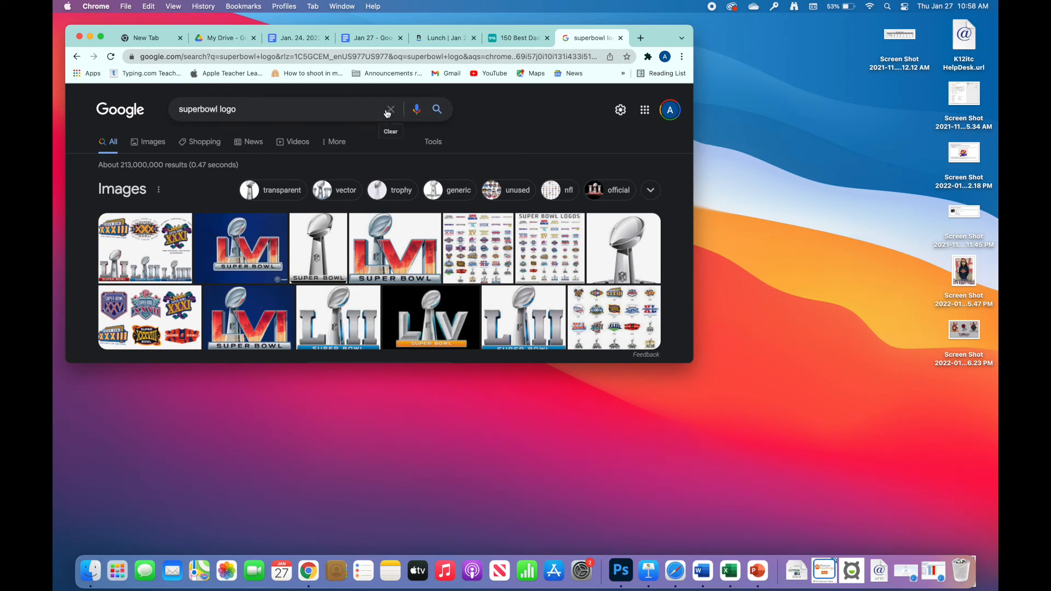
left_click(147, 142)
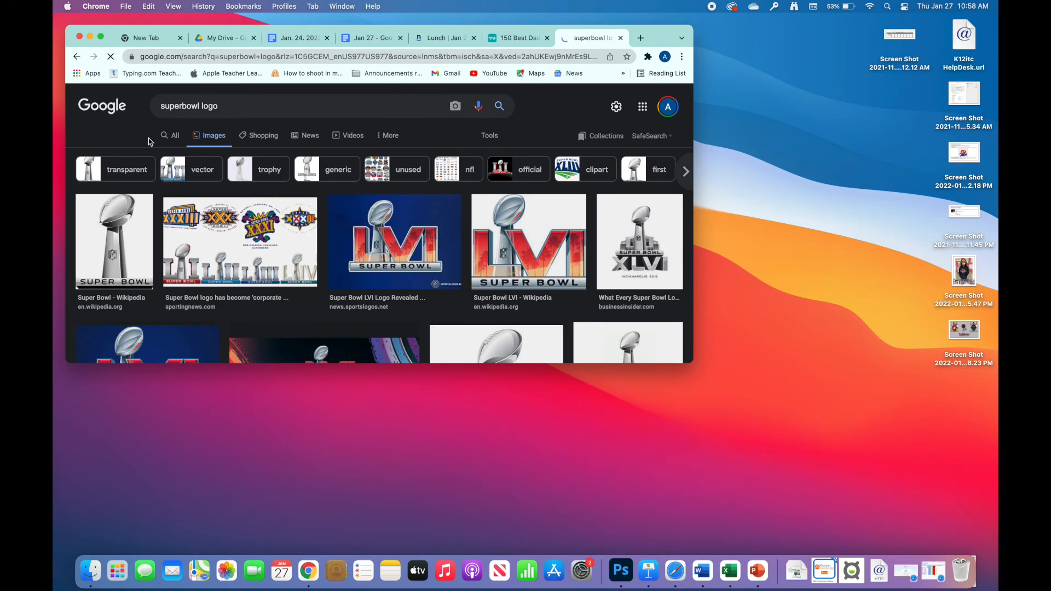
scroll(445, 290, "down", 5)
scroll(446, 291, "down", 5)
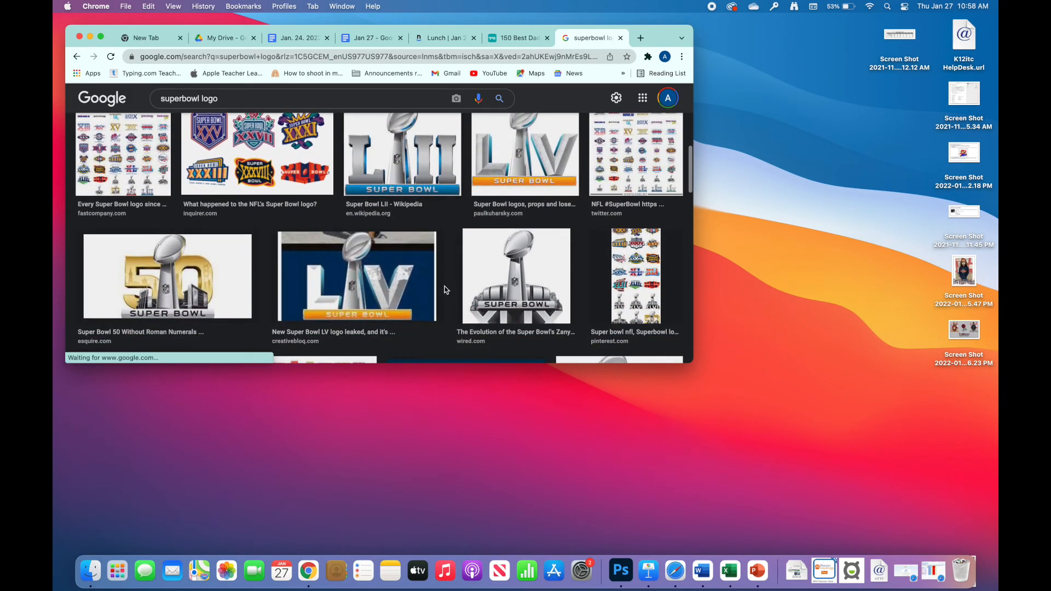
scroll(445, 286, "down", 4)
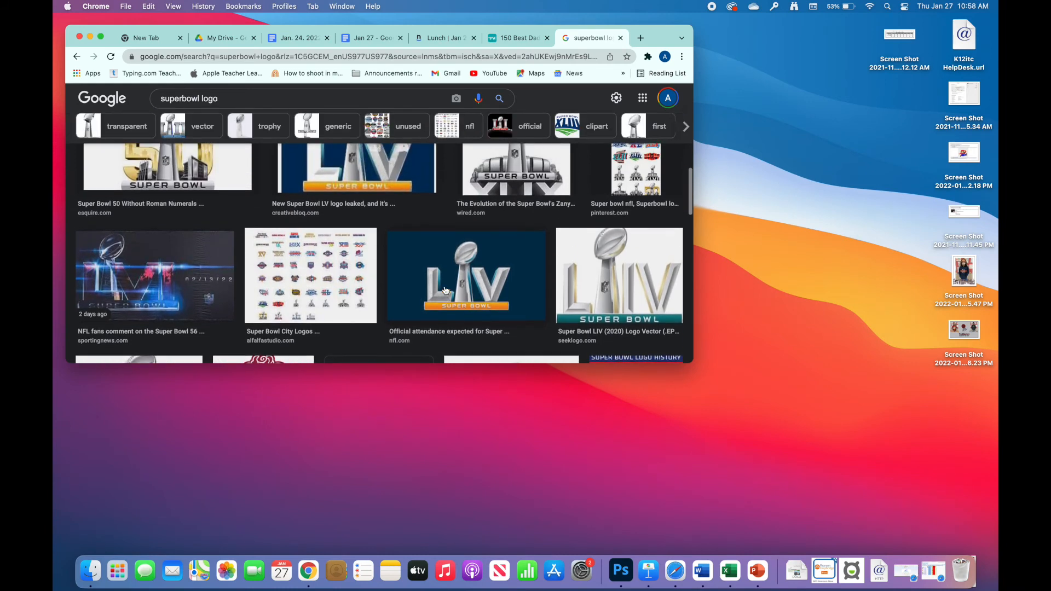
scroll(446, 290, "up", 15)
Search Google Images for "football clipart" instead
triple_click(225, 98)
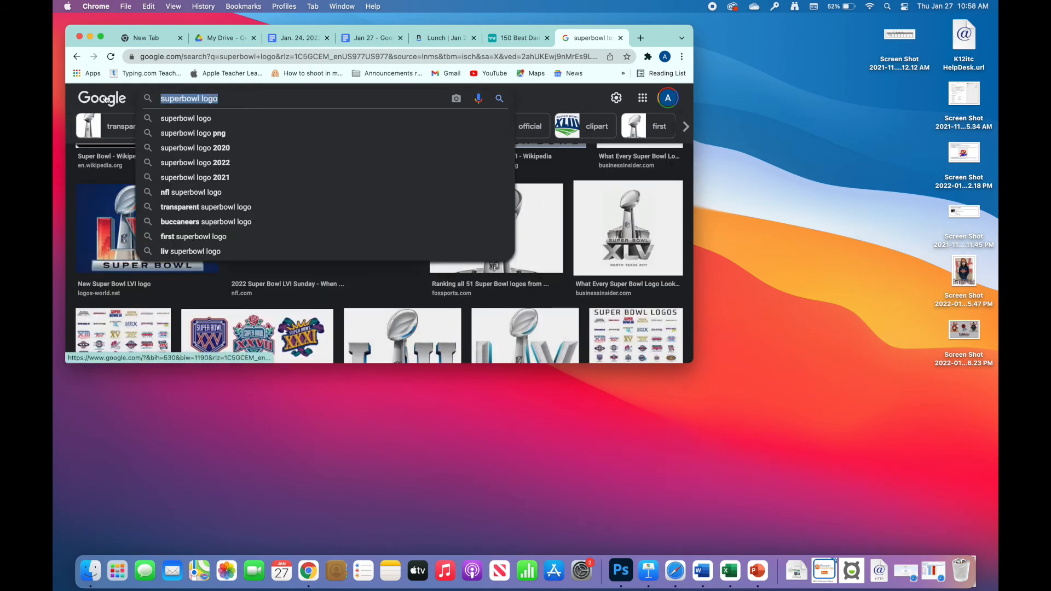
type("football ")
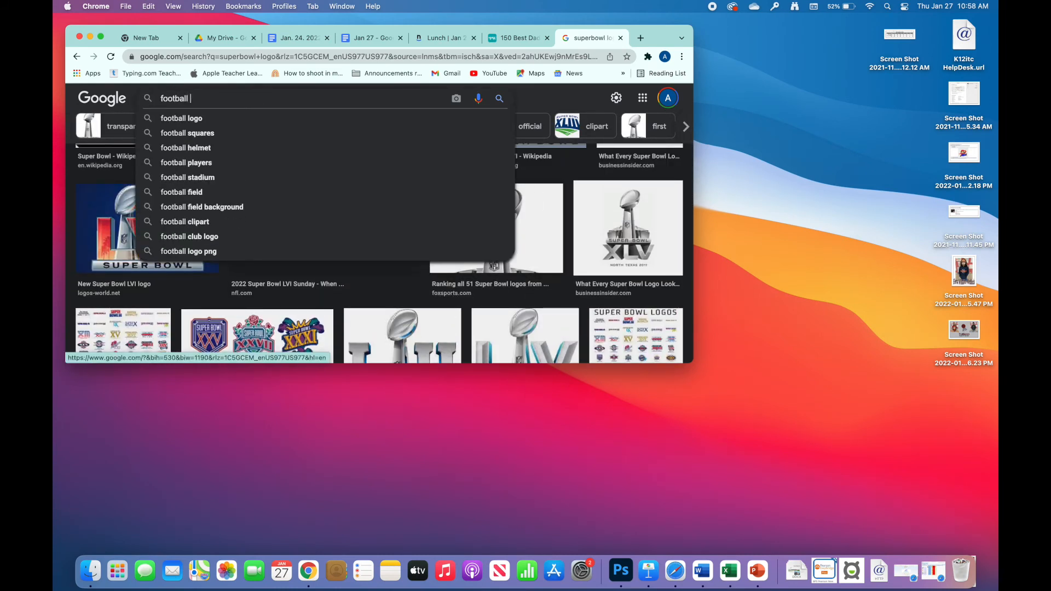
type("clipart")
key("Return")
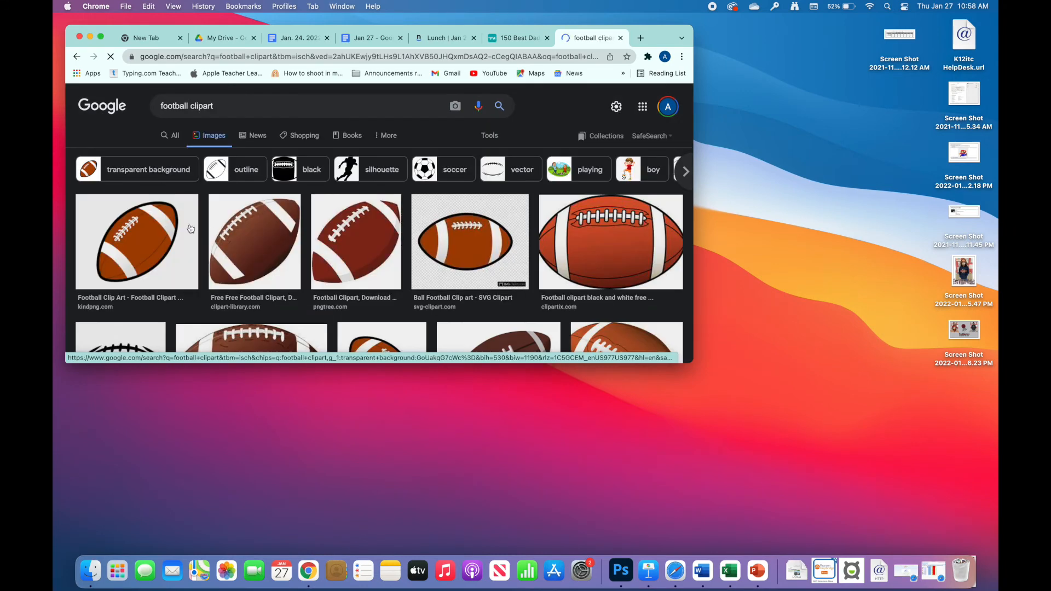
Open the preview of the Clipartix football image and copy the picture to the clipboard
left_click(619, 251)
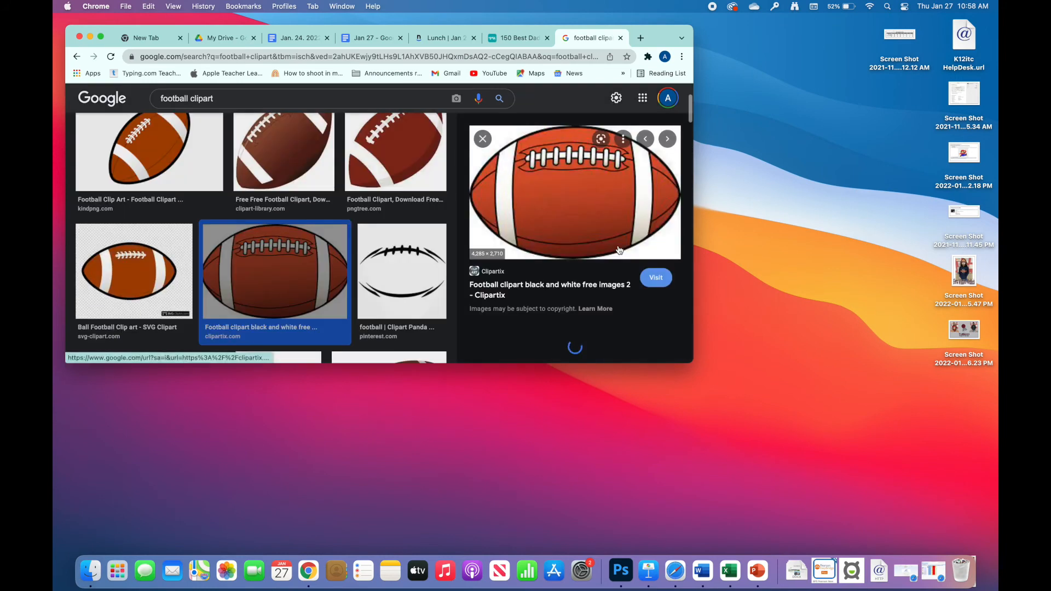
left_click(575, 214)
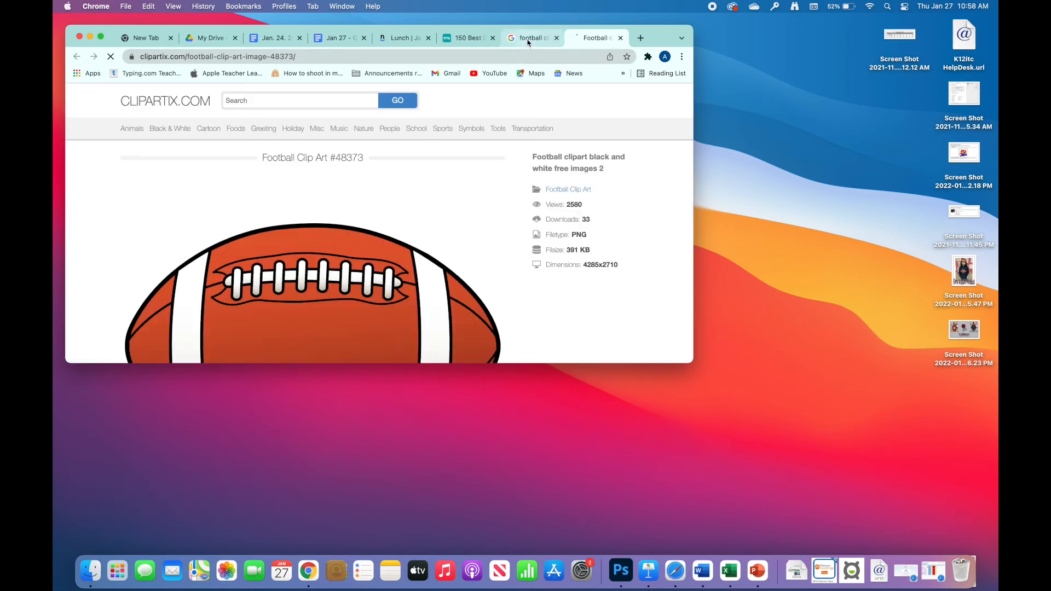
left_click(529, 39)
right_click(544, 158)
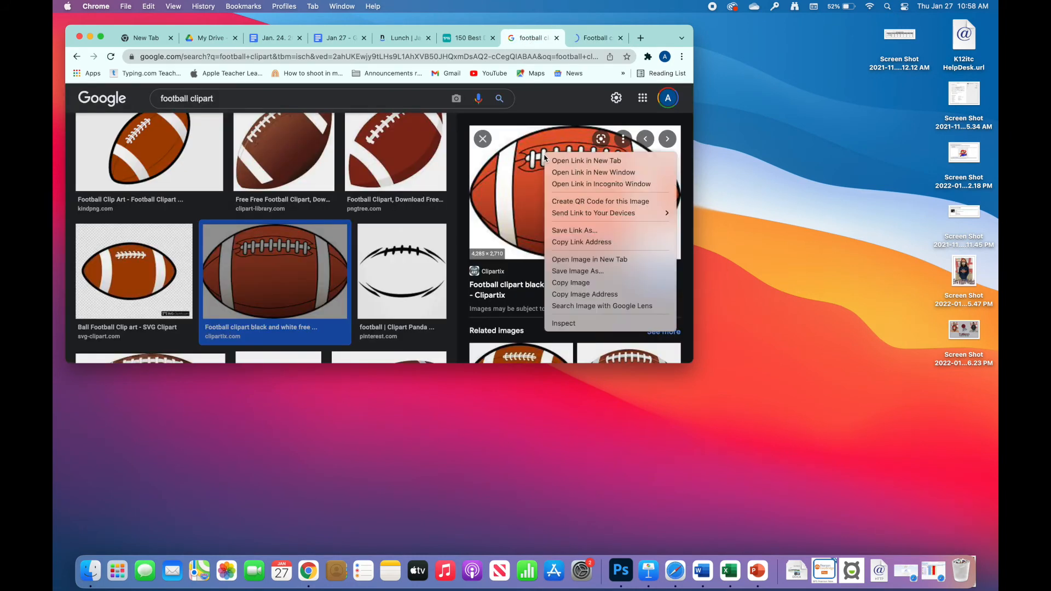
left_click(571, 282)
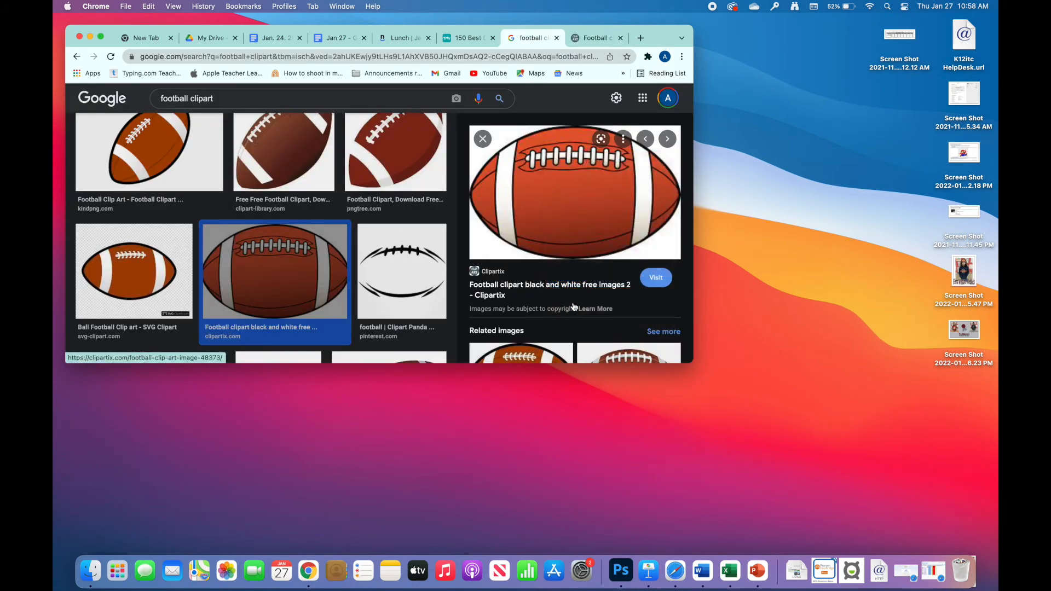
Switch back to Excel, paste the football picture and move it off the February 14 cell
left_click(731, 571)
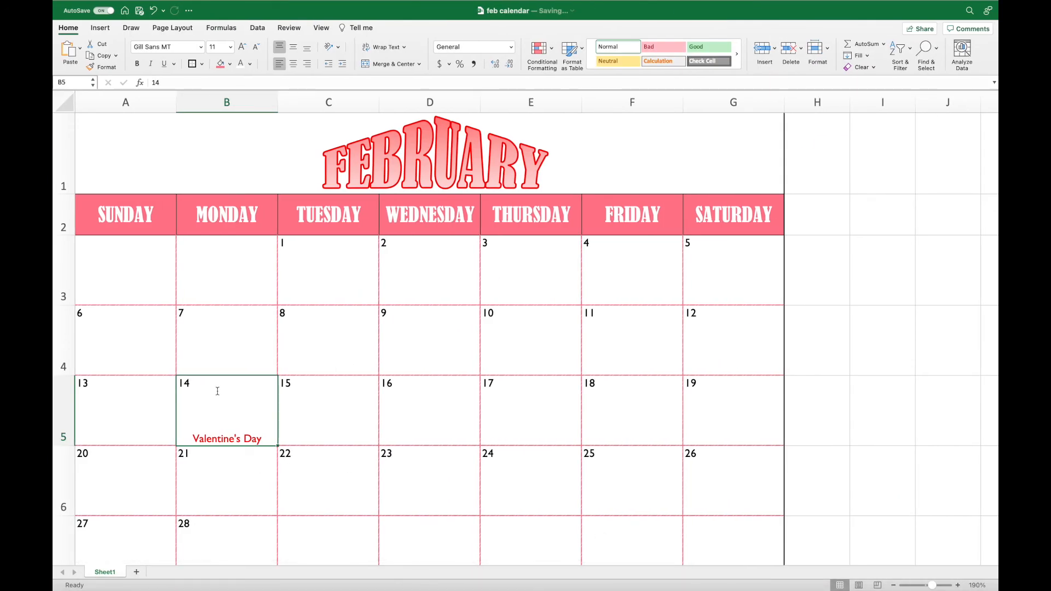
key("super+v")
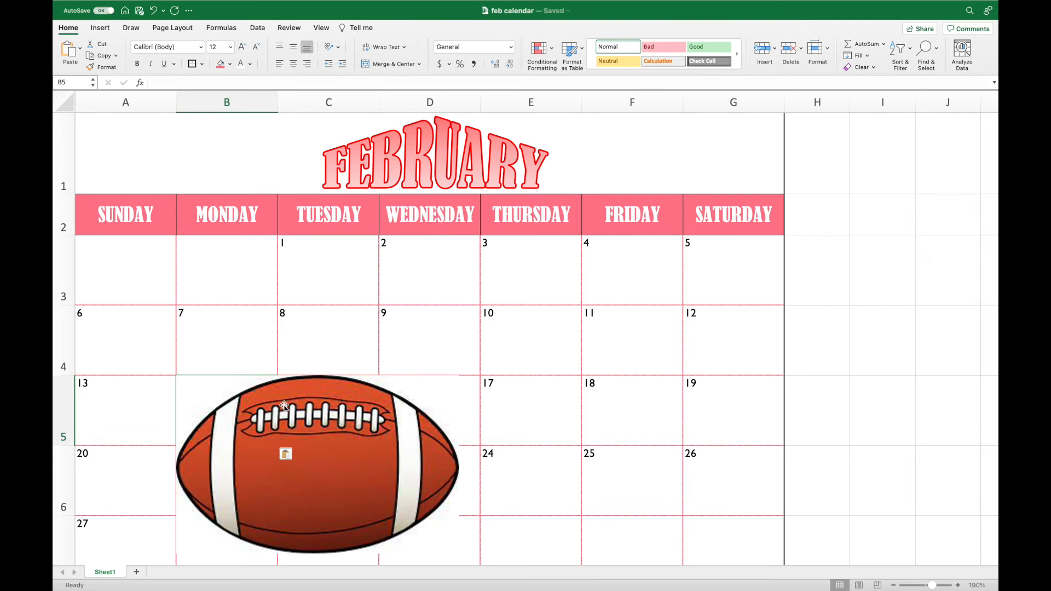
left_click_drag(290, 412, 428, 352)
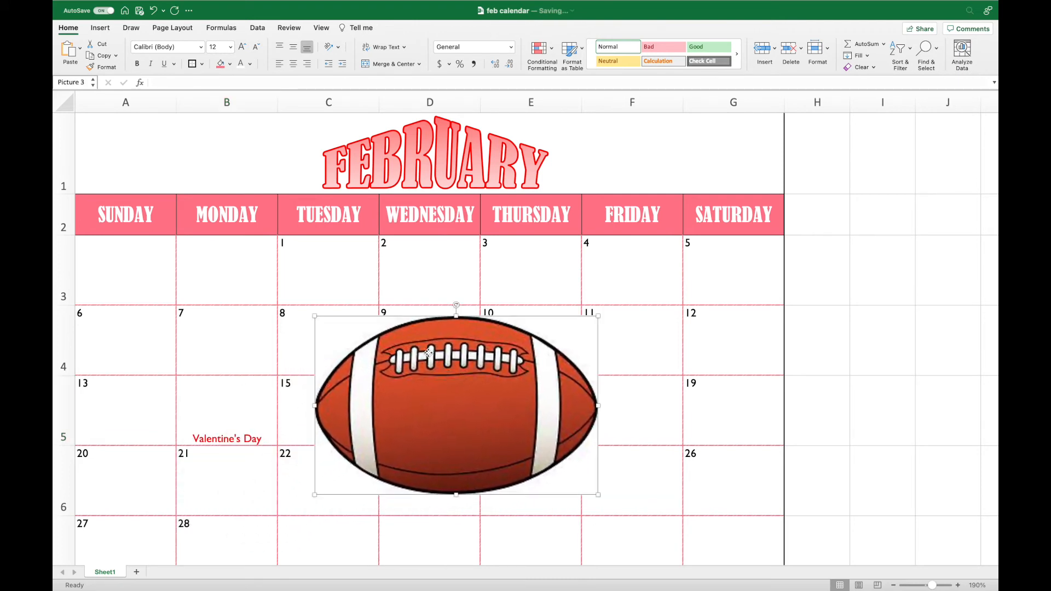
Re-enter 14 in cell B5 and align it to the top and left of the cell
left_click(210, 402)
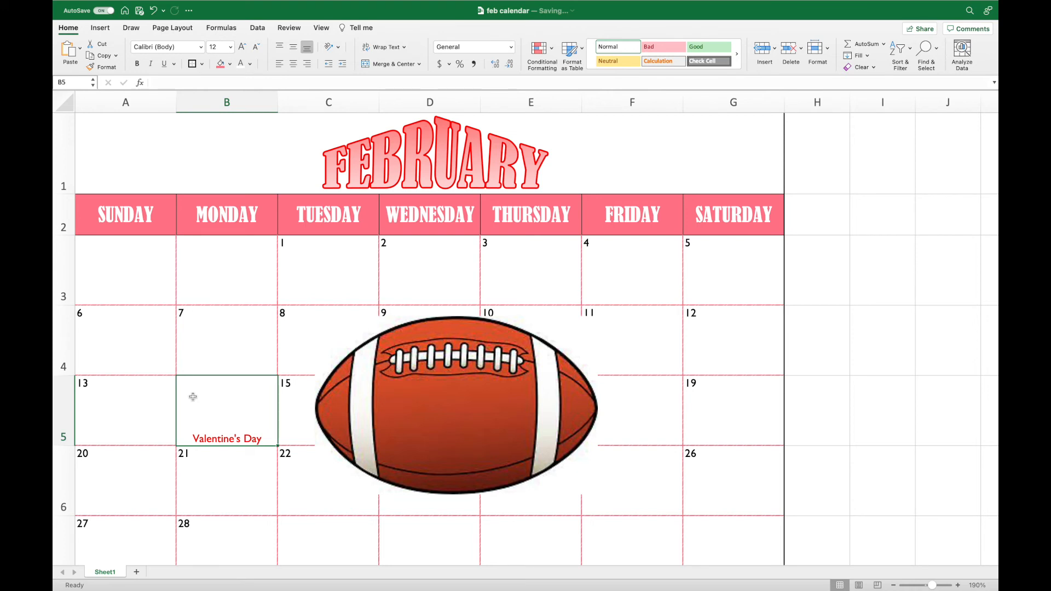
type("1")
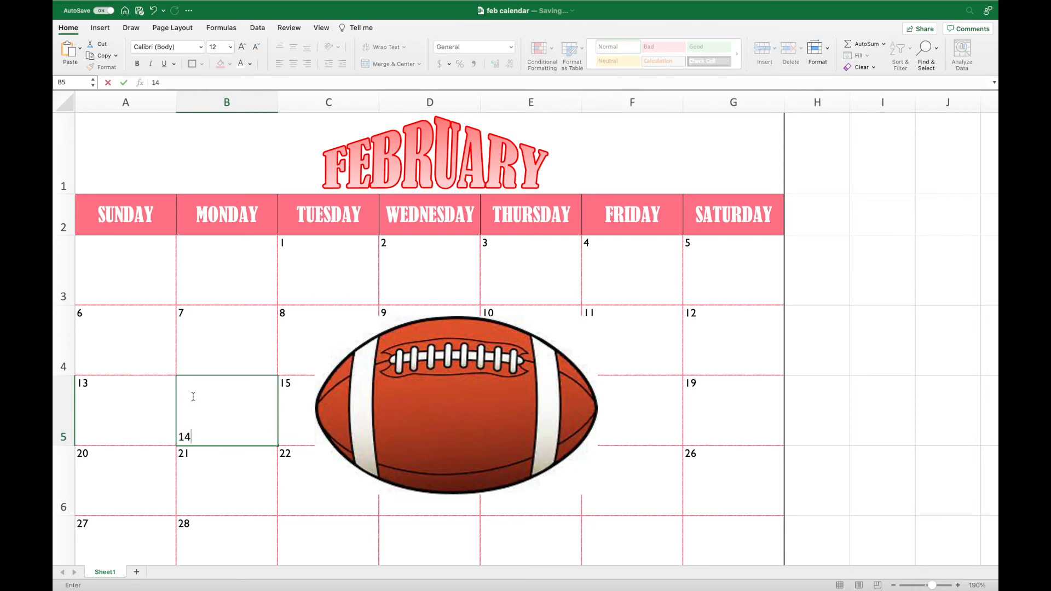
type("4")
key("Return")
left_click(263, 427)
left_click(286, 409)
left_click(239, 408)
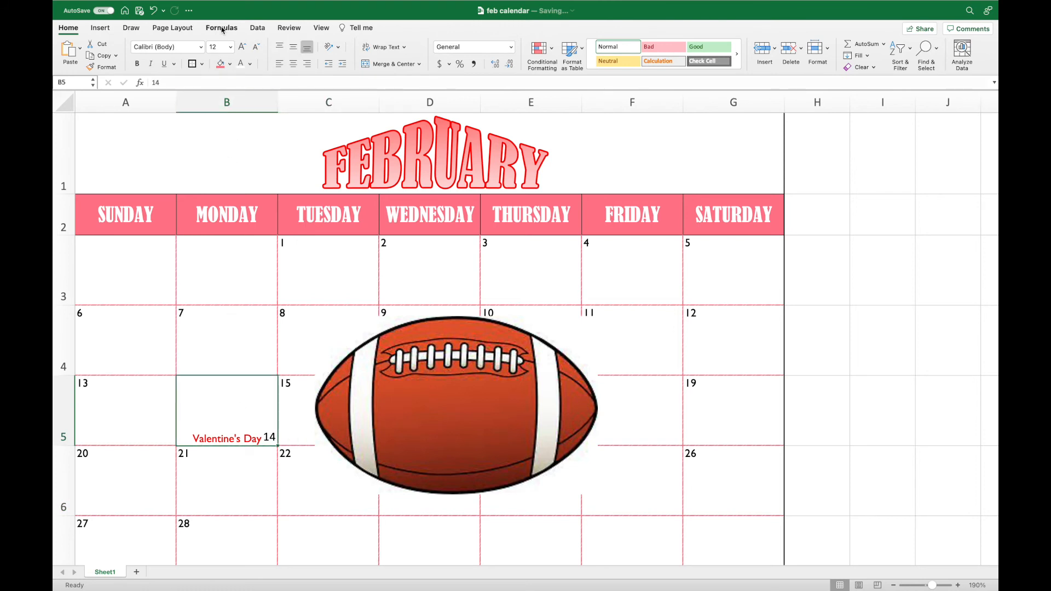
left_click(279, 64)
left_click(281, 48)
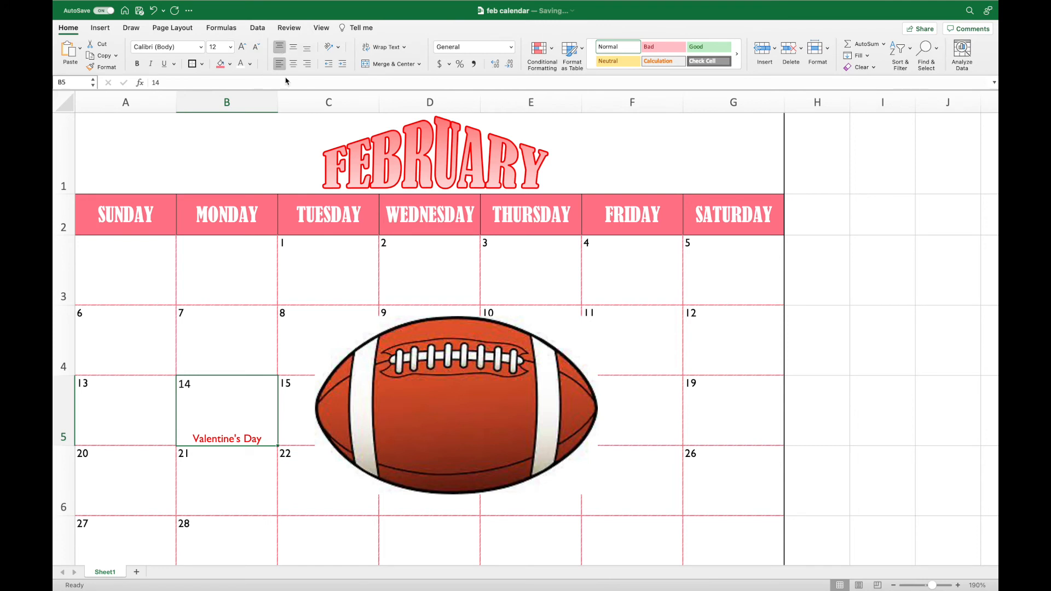
Shrink the football picture to about half the cell's width and place it in the February 13 cell
left_click(373, 334)
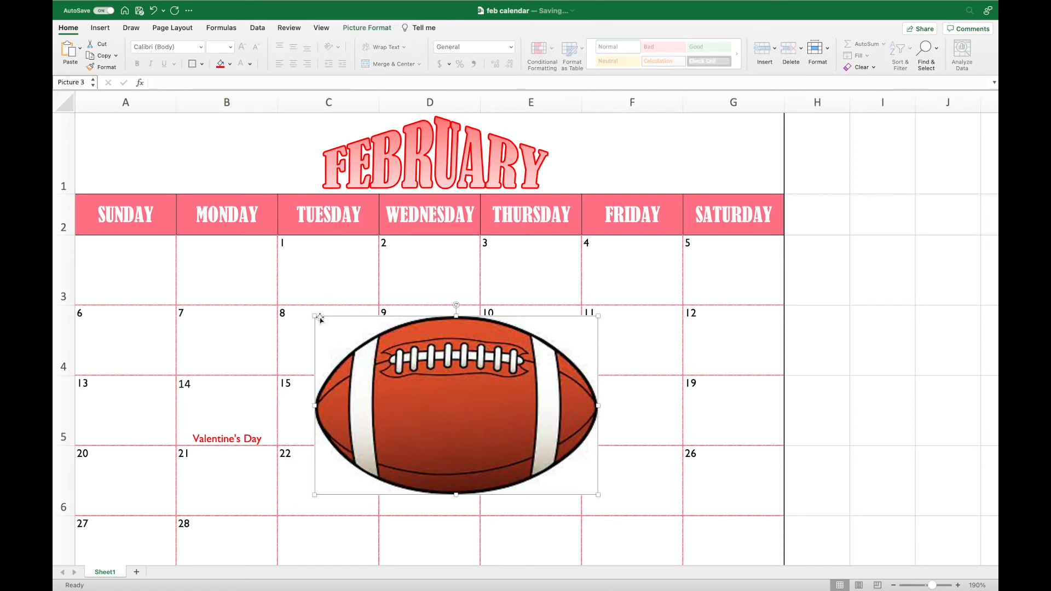
left_click_drag(316, 316, 113, 406)
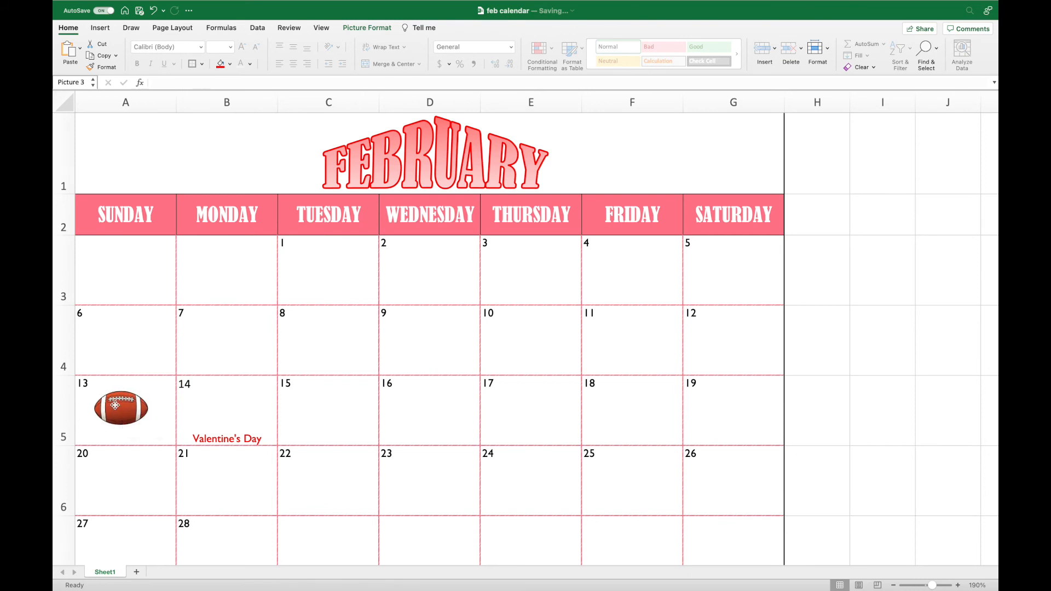
Add a text box reading "Super Bowl Sunday" beneath the football and center it across the February 13 cell
left_click(101, 28)
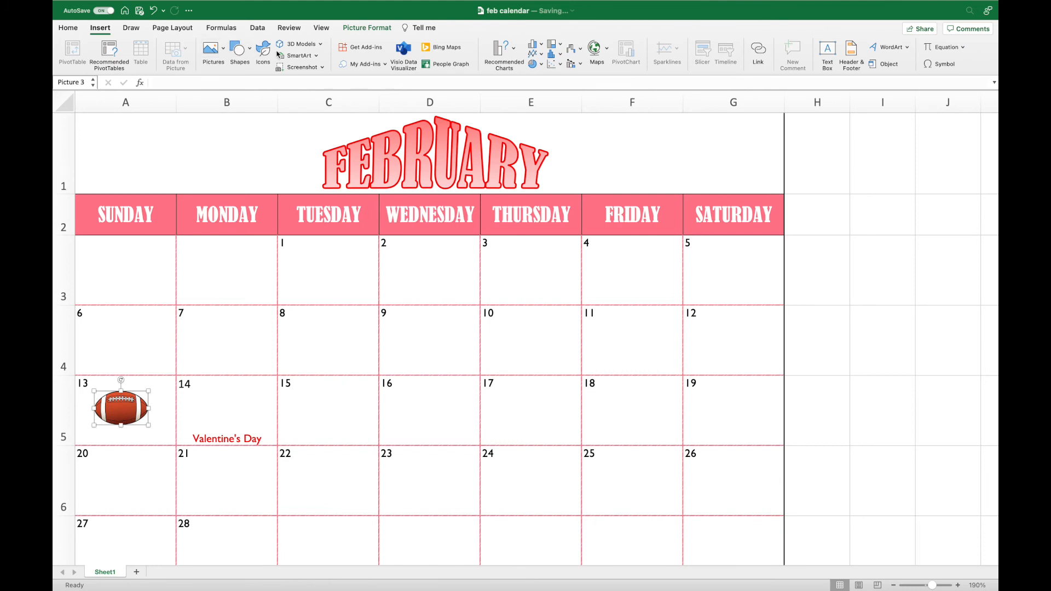
left_click(246, 49)
left_click(236, 81)
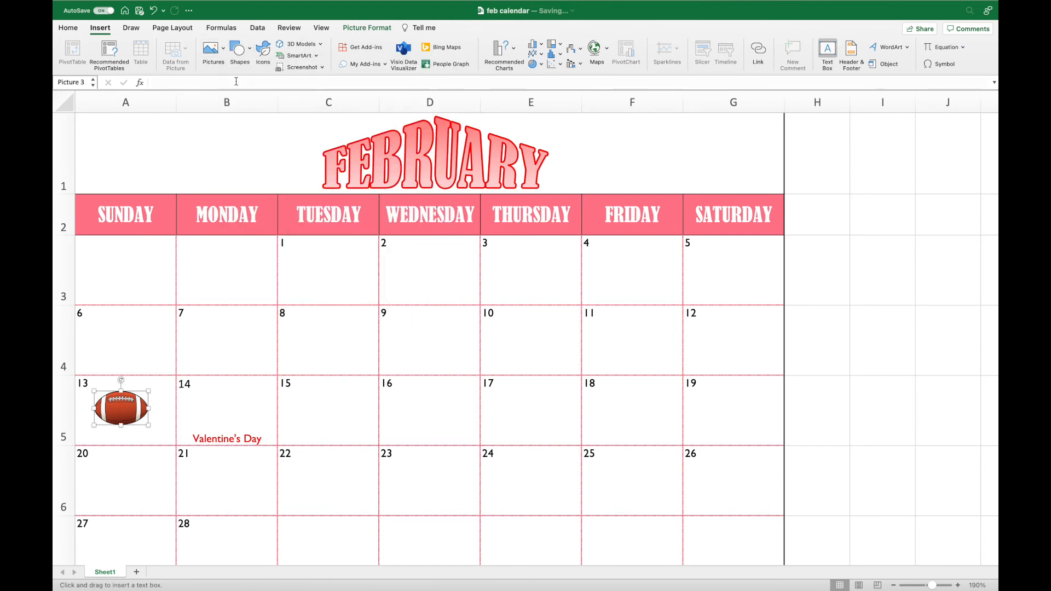
left_click(81, 431)
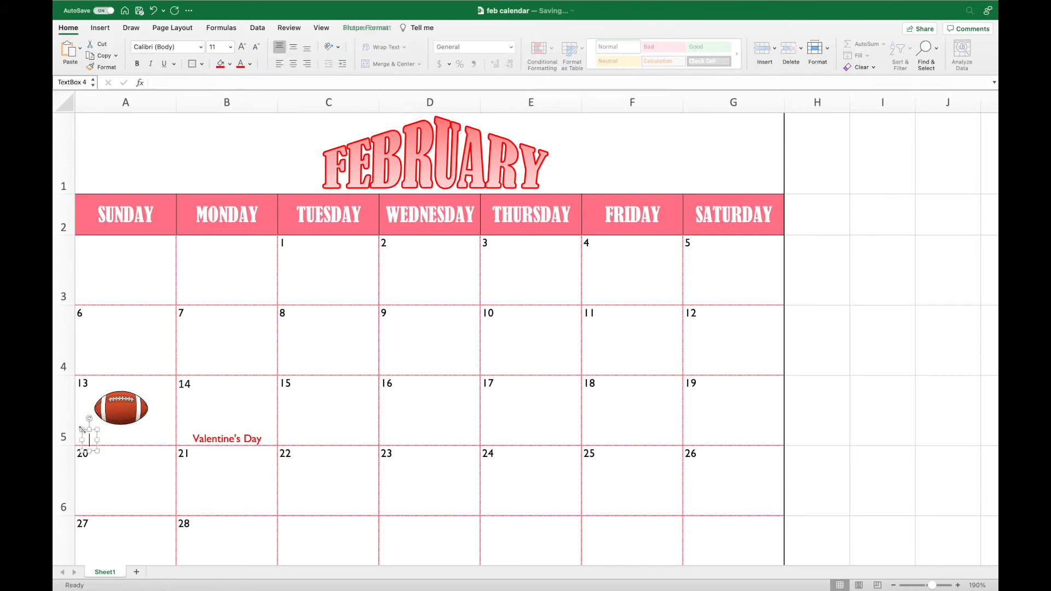
type("Super Bowl Sunday")
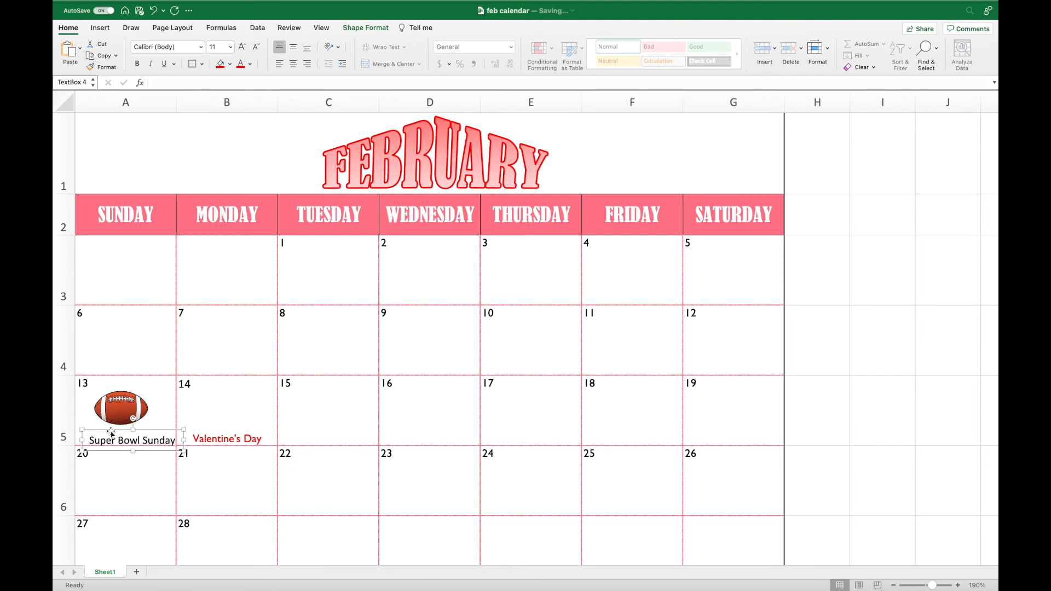
left_click_drag(111, 433, 99, 428)
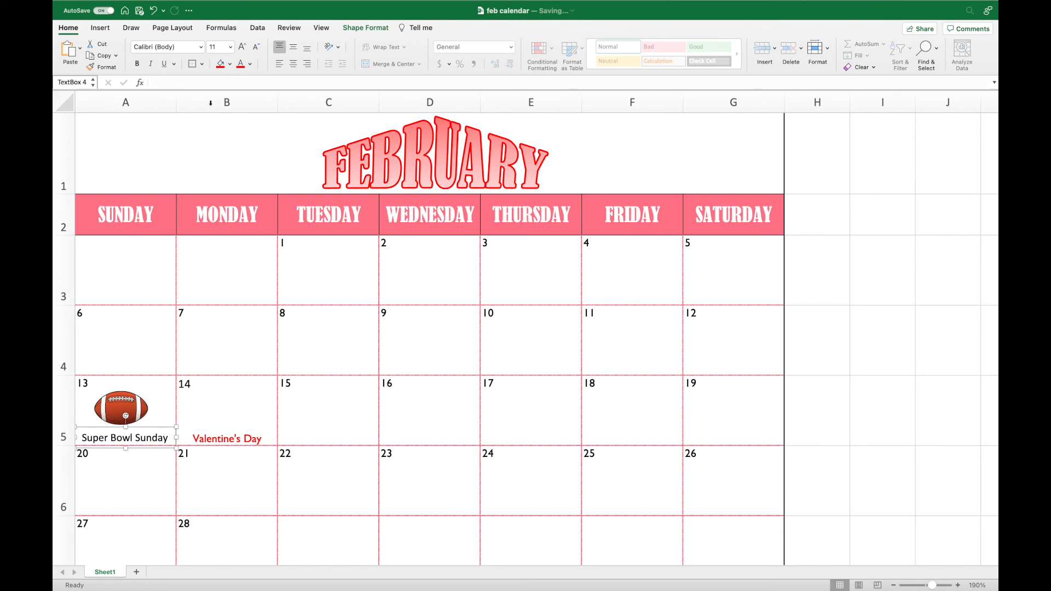
Draw a left-right block arrow about 0.4" high and 2.56" wide across the February 21 and 22 cells
left_click(99, 29)
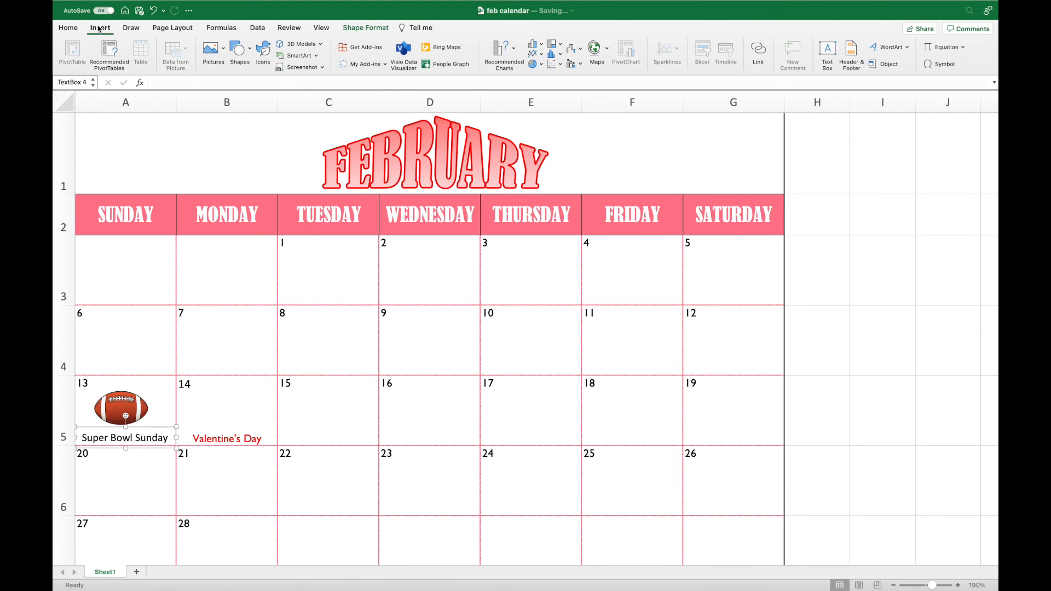
left_click(239, 50)
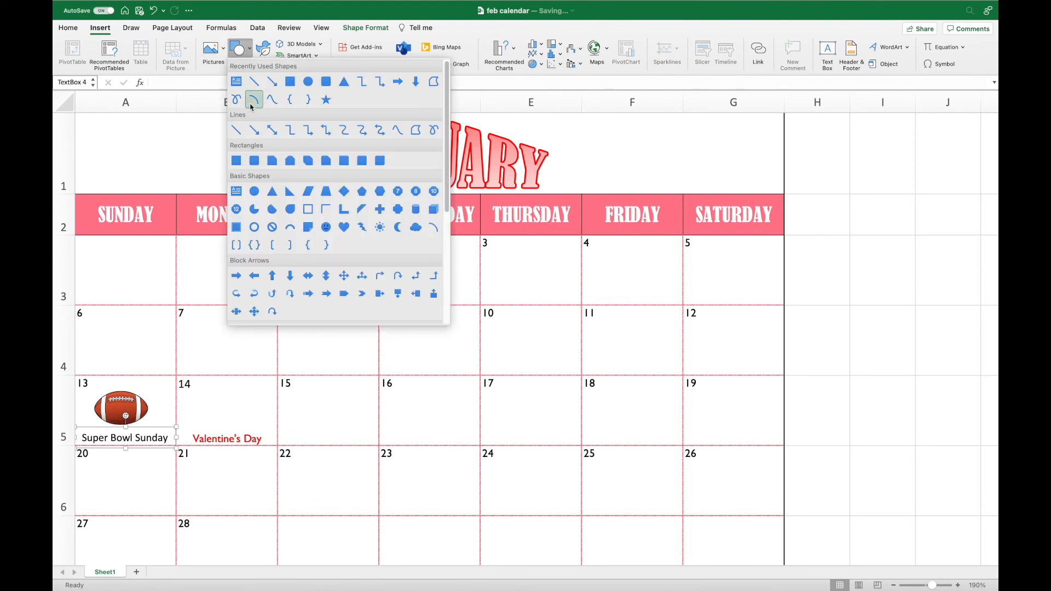
left_click(309, 277)
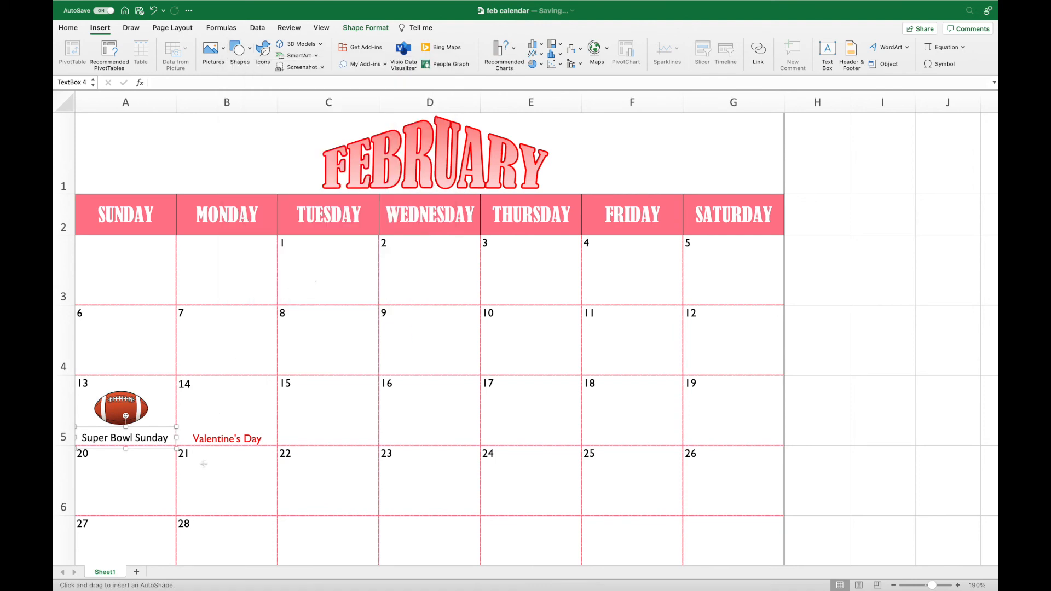
left_click_drag(192, 486, 377, 515)
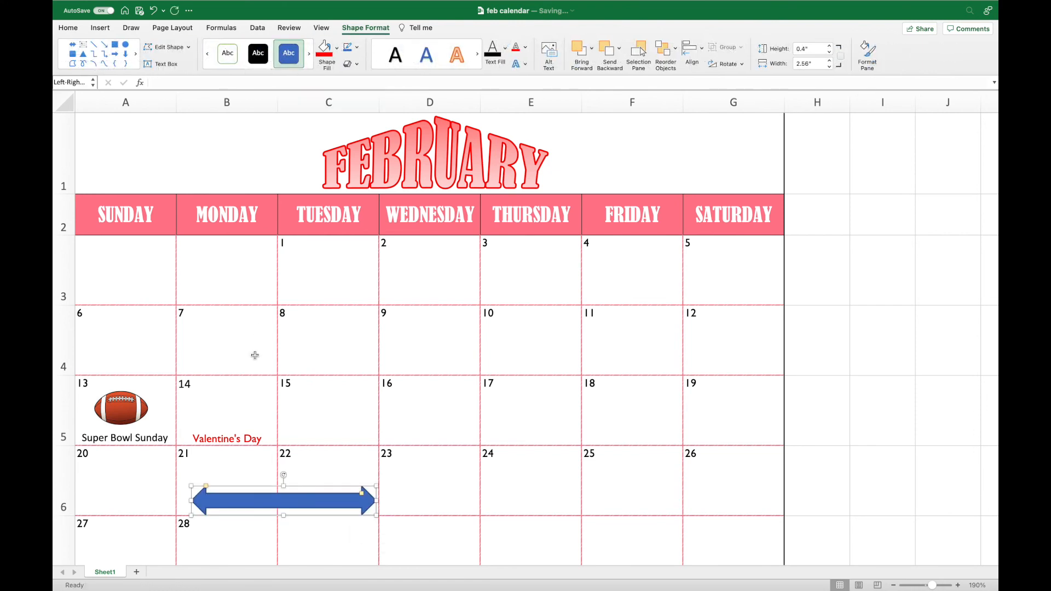
Label the arrow "No school - President's Day" and nudge it slightly upward within the row
type("No school - PT")
type("ent's Day")
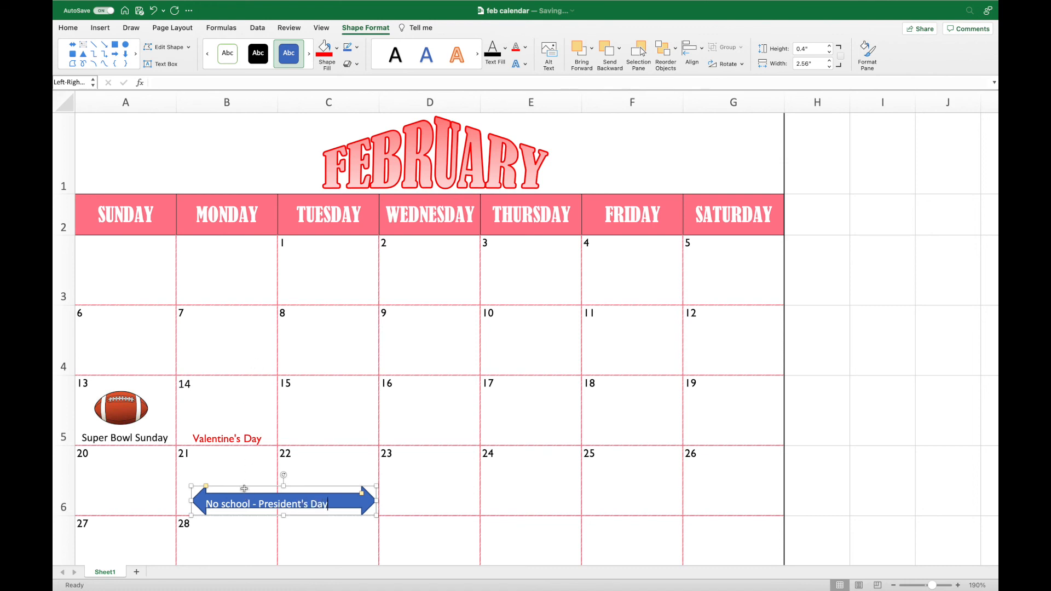
left_click_drag(244, 489, 243, 481)
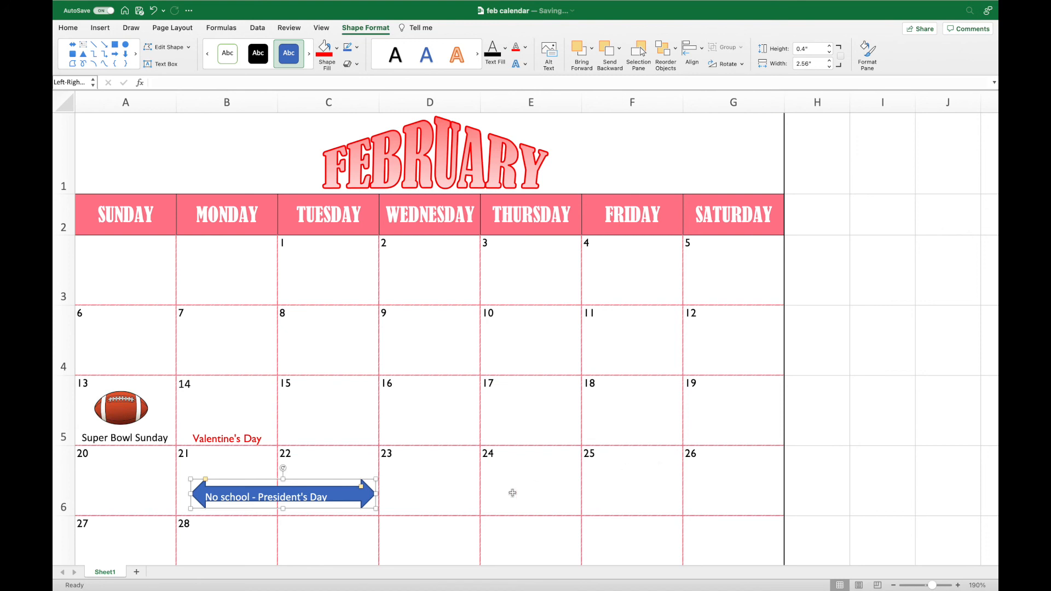
Move the arrow across the February 17 and 18 cells and change its text to "No school - PT Conferences"
left_click_drag(348, 481, 648, 414)
double_click(627, 435)
left_click(631, 431)
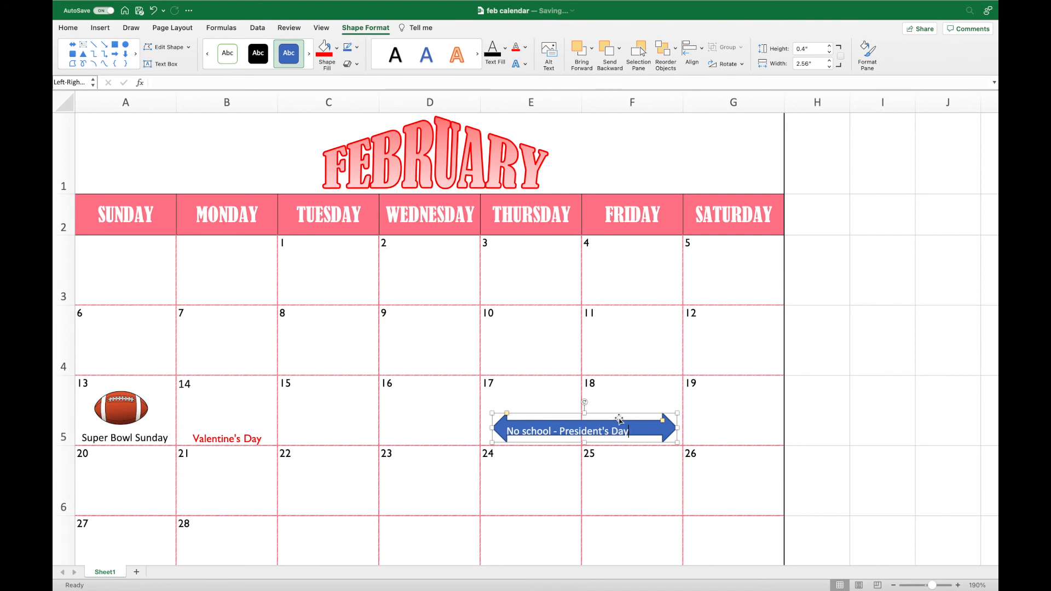
key("BackSpace")
key("BackSpace")
key("BackSpace")
key("BackSpace")
key("BackSpace")
key("BackSpace")
key("BackSpace")
key("BackSpace")
key("BackSpace")
key("BackSpace")
key("BackSpace")
key("BackSpace")
type("T Conferences")
mouse_move(648, 570)
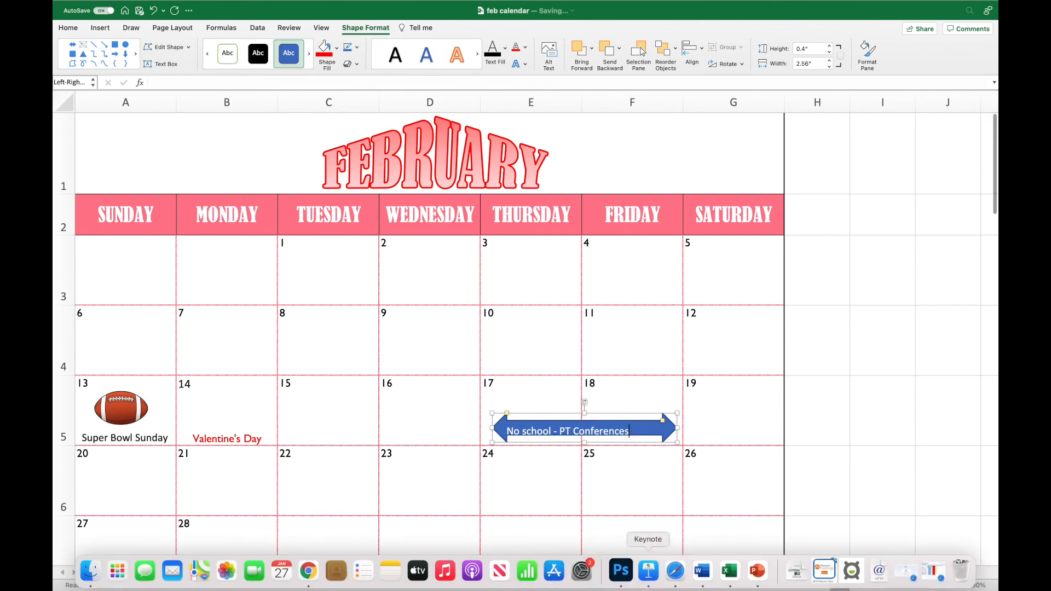
left_click(308, 571)
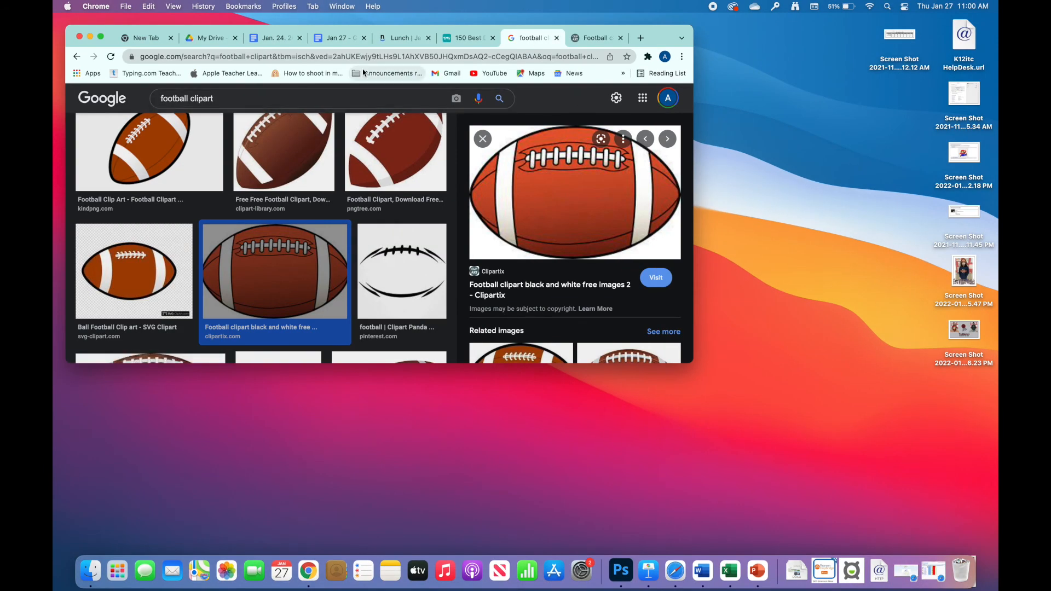
left_click(163, 57)
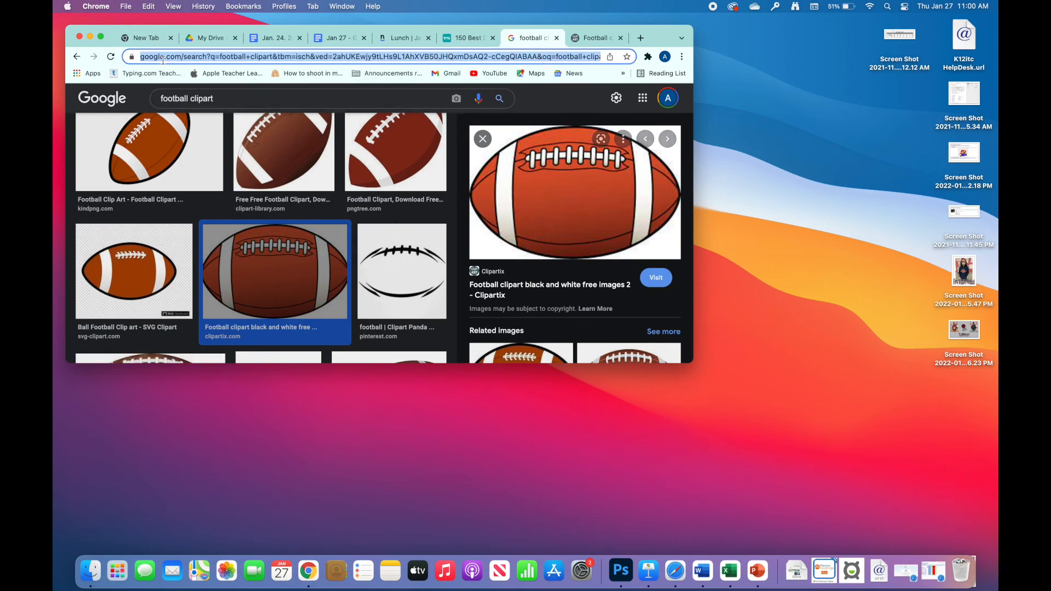
type("www.usd232.org")
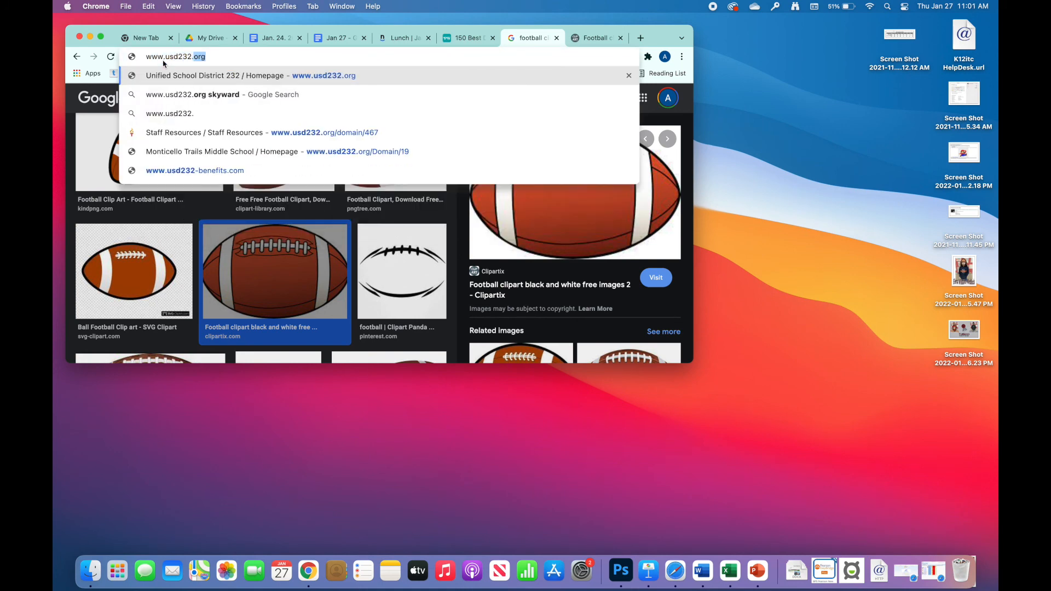
key("Return")
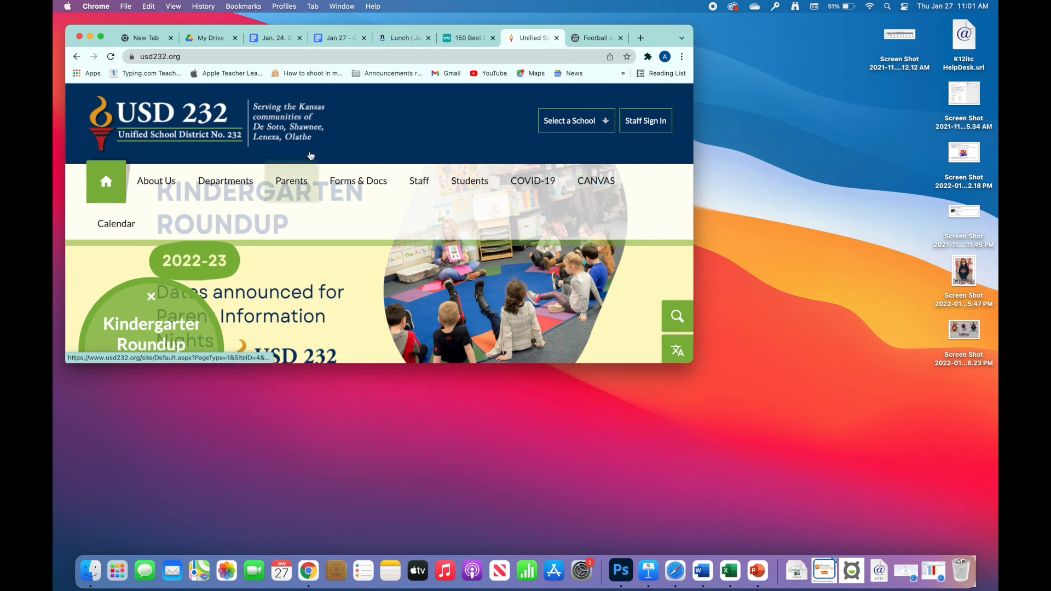
mouse_move(360, 174)
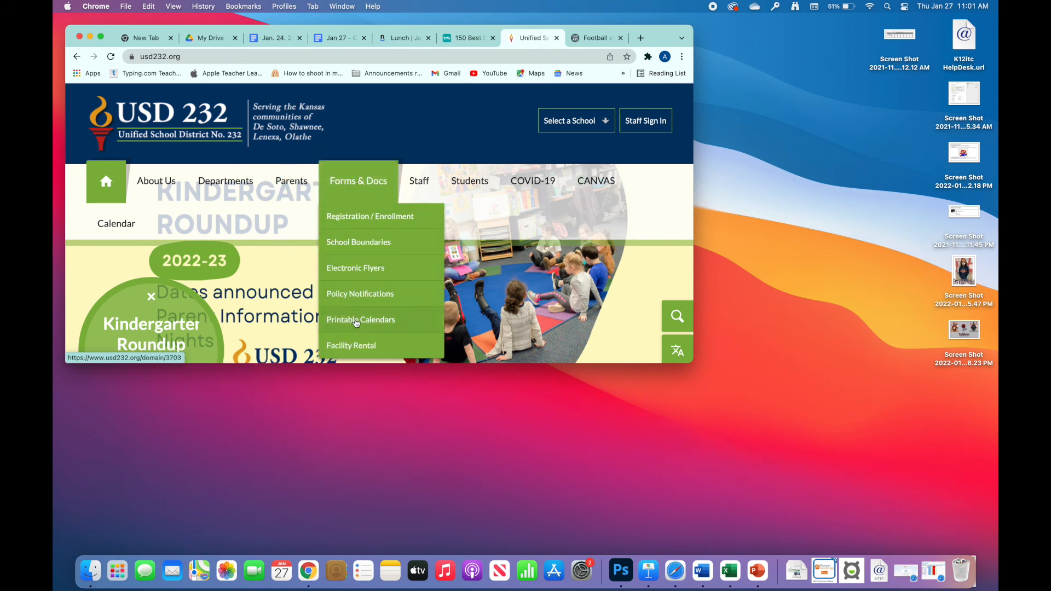
left_click(357, 321)
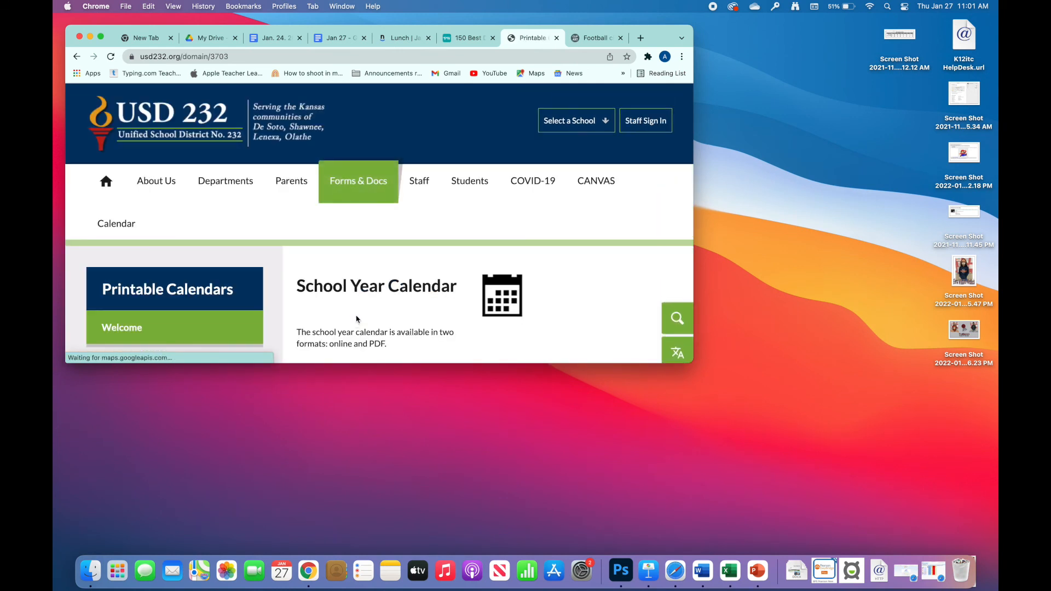
Open the 2021-22 School Year Calendar PDF and check the marked days in February
scroll(357, 321, "down", 3)
scroll(356, 321, "down", 5)
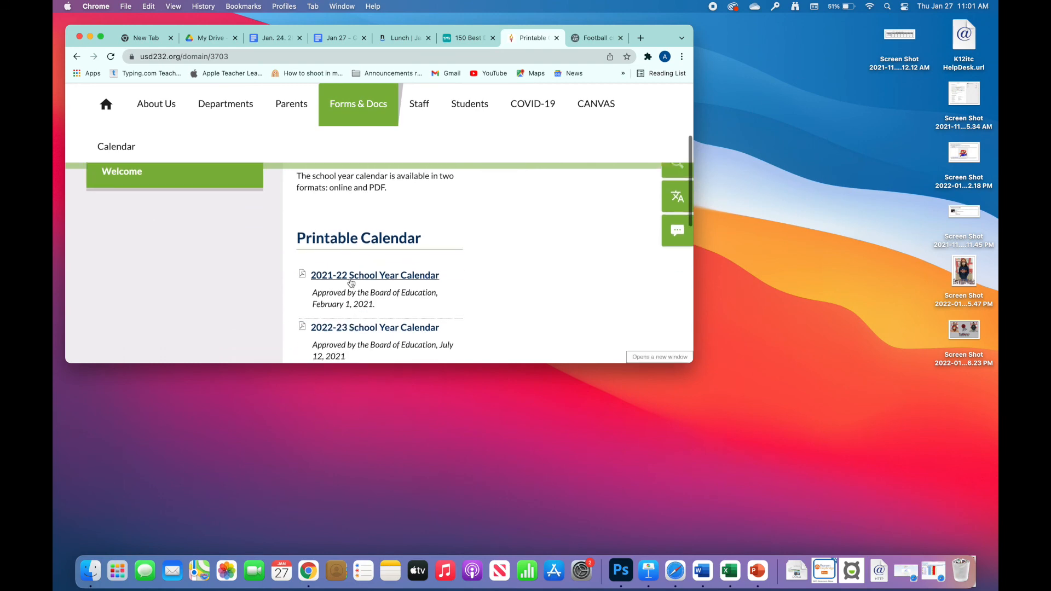
left_click(350, 282)
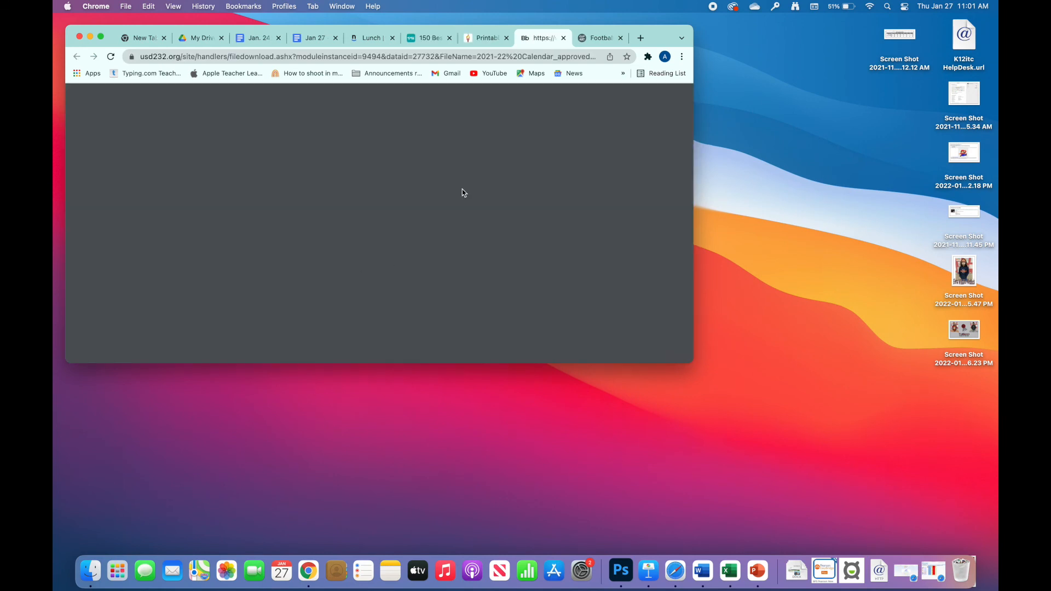
scroll(456, 220, "down", 5)
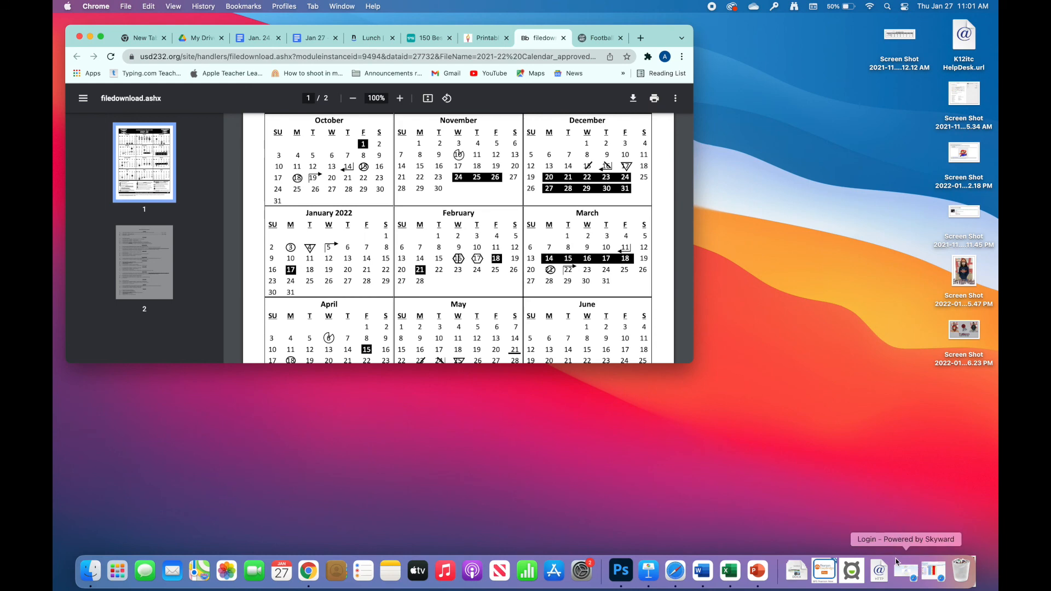
Switch back to Excel and restyle the PT Conferences arrow with a red fill and a black outline
left_click(731, 571)
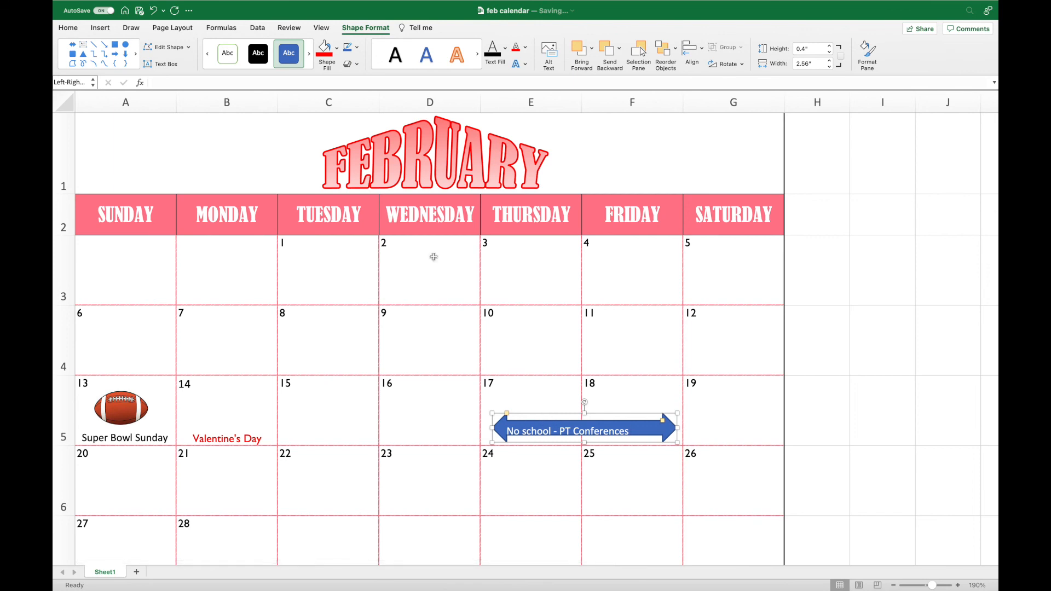
left_click(311, 55)
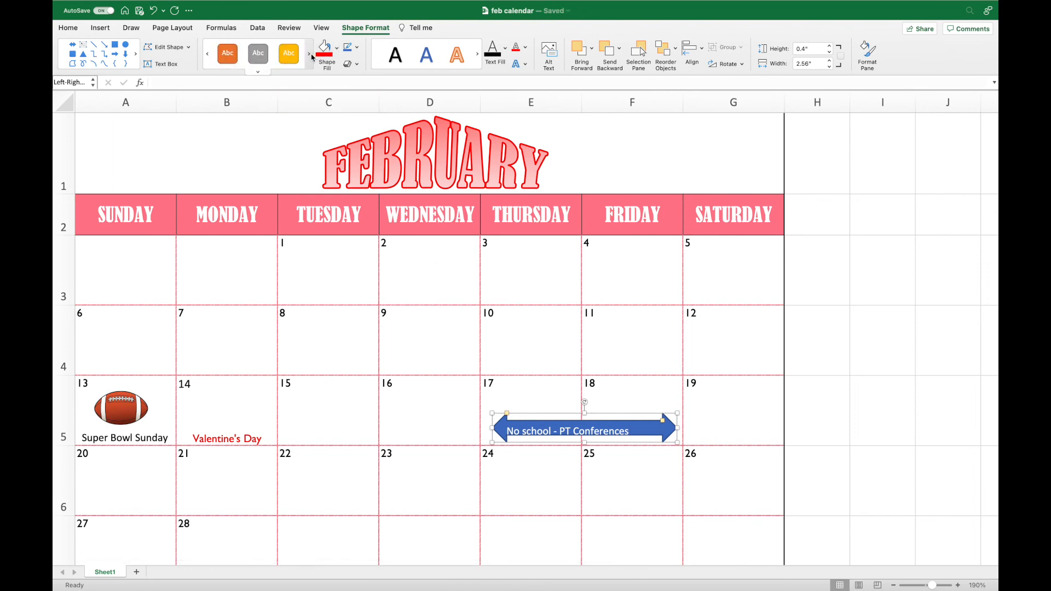
left_click(257, 53)
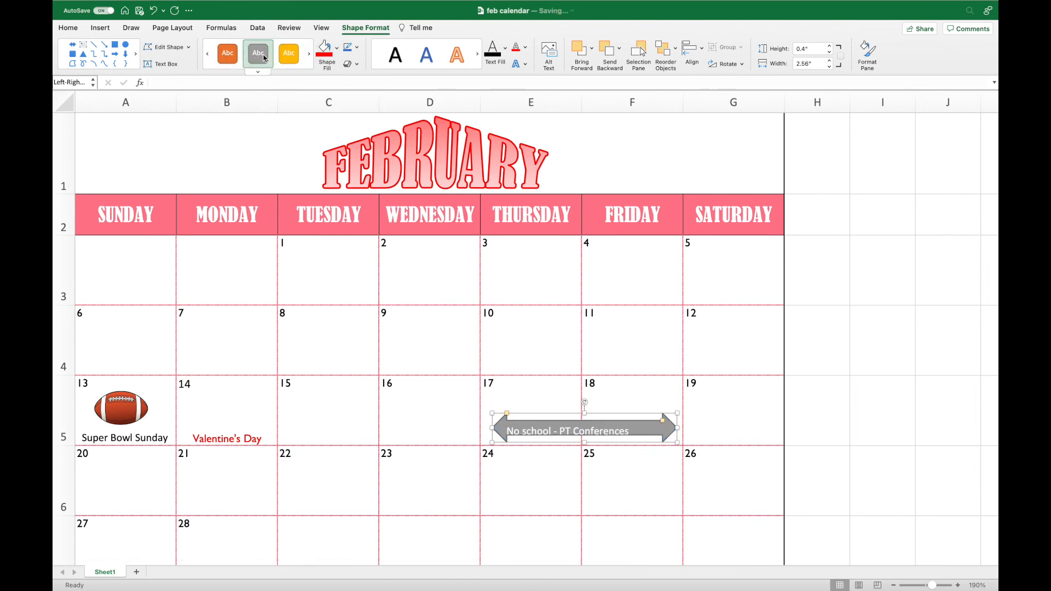
left_click(339, 52)
left_click(336, 185)
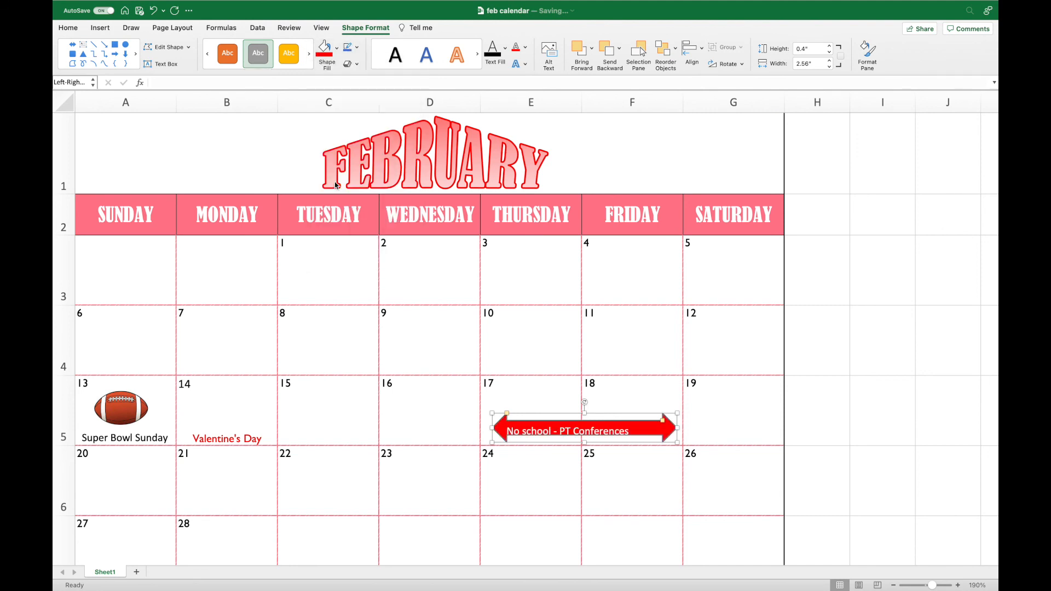
left_click(356, 47)
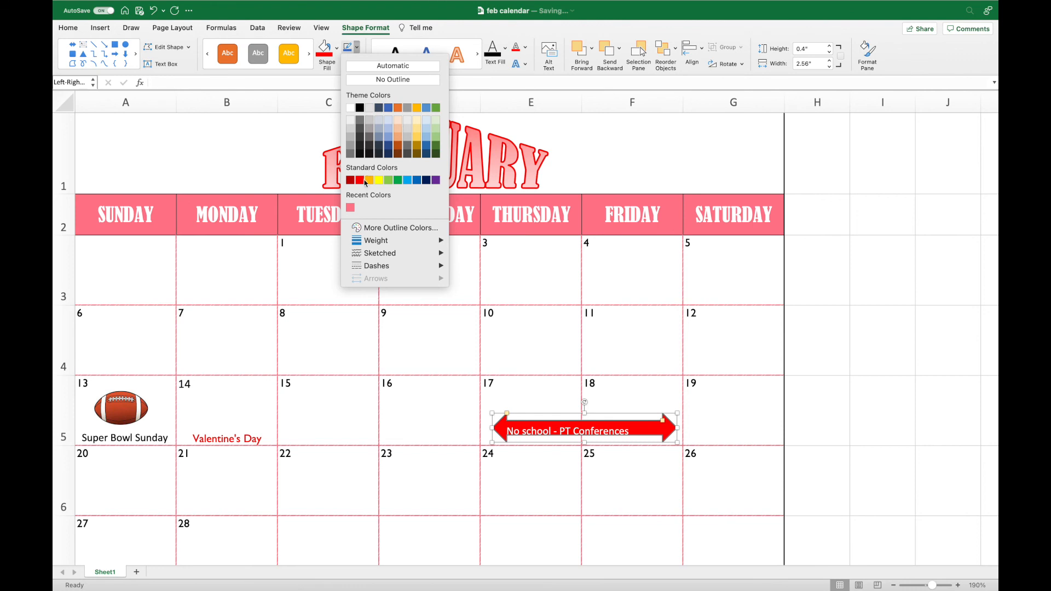
left_click(368, 122)
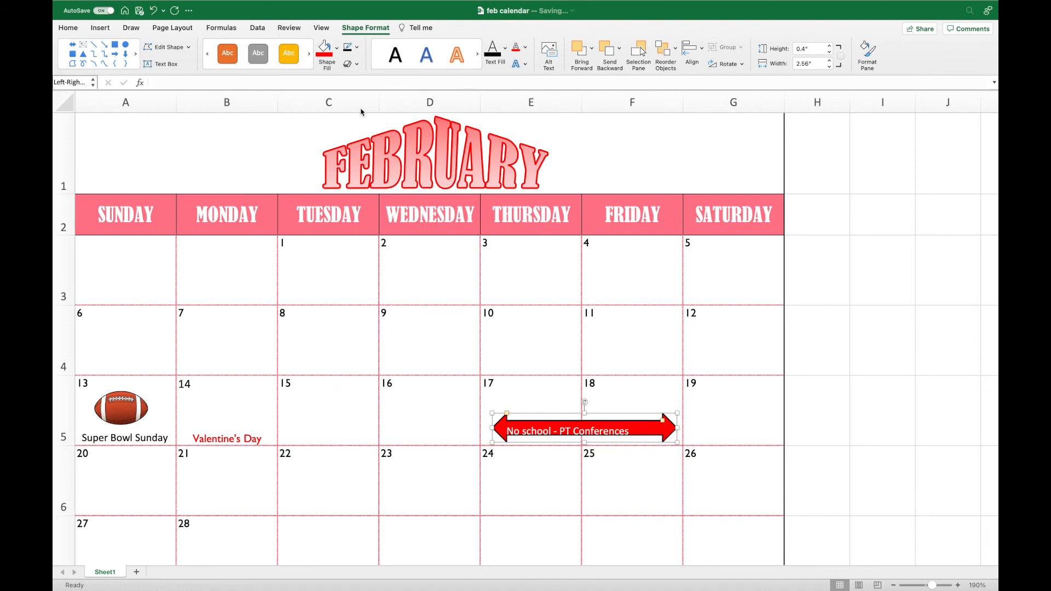
mouse_move(722, 5)
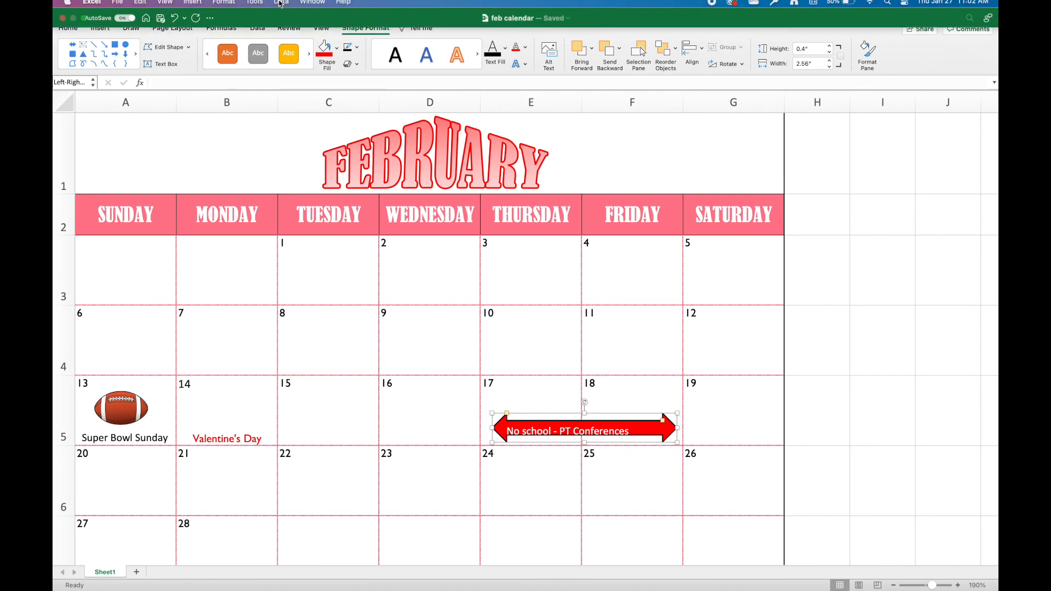